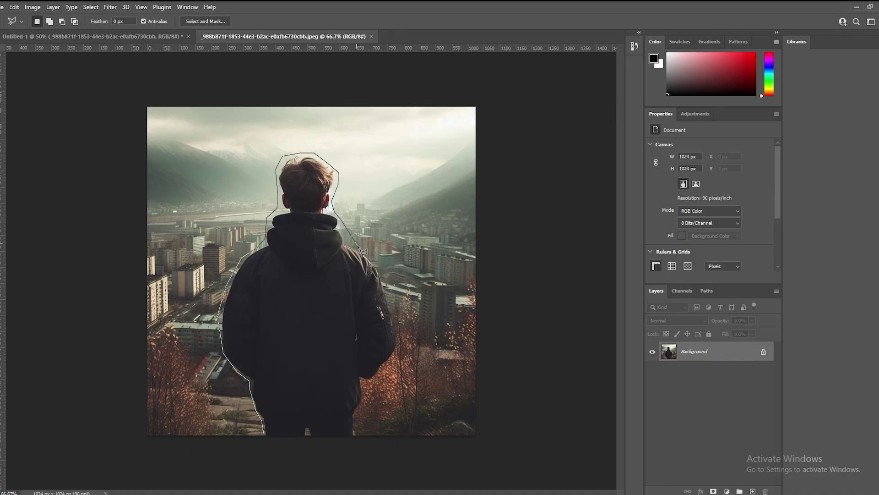
- Complete the polygonal lasso selection around the man by tracing his right arm and side and closing it below the image edge
{"action": "left_click", "coordinate": [397, 315]}
{"action": "left_click", "coordinate": [403, 352]}
{"action": "left_click", "coordinate": [395, 370]}
{"action": "left_click", "coordinate": [375, 381]}
{"action": "left_click", "coordinate": [366, 390]}
{"action": "left_click", "coordinate": [363, 441]}
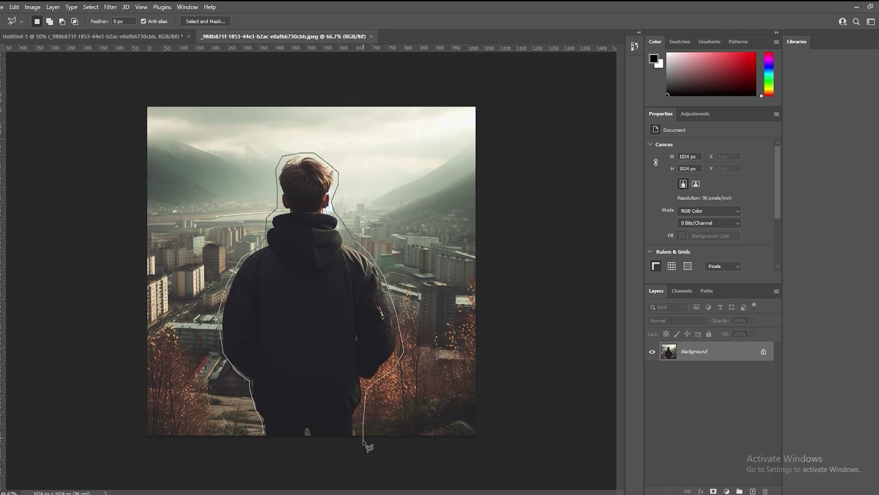
{"action": "left_click", "coordinate": [315, 446]}
{"action": "left_click", "coordinate": [267, 444]}
{"action": "left_click", "coordinate": [265, 437]}
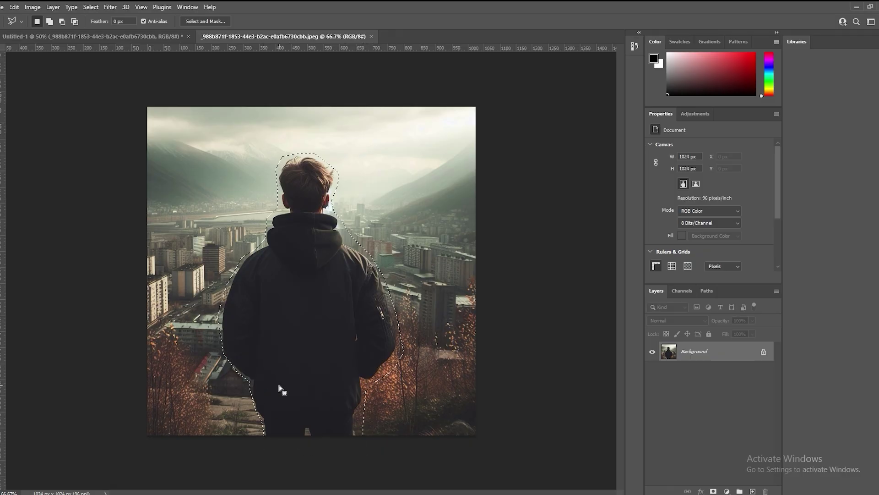
- Fill the selected man with Content-Aware contents at 100% opacity in Normal mode, and clear the selection
{"action": "left_click", "coordinate": [15, 7]}
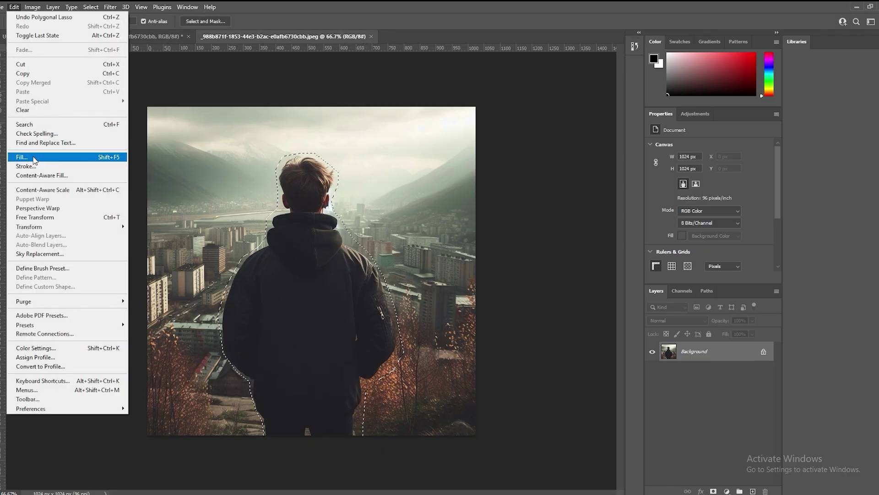
{"action": "left_click", "coordinate": [25, 158]}
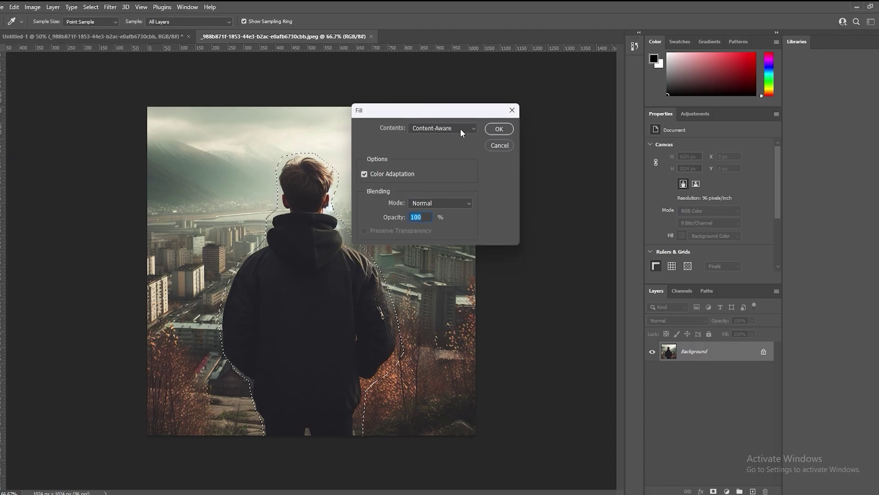
{"action": "left_click", "coordinate": [499, 129]}
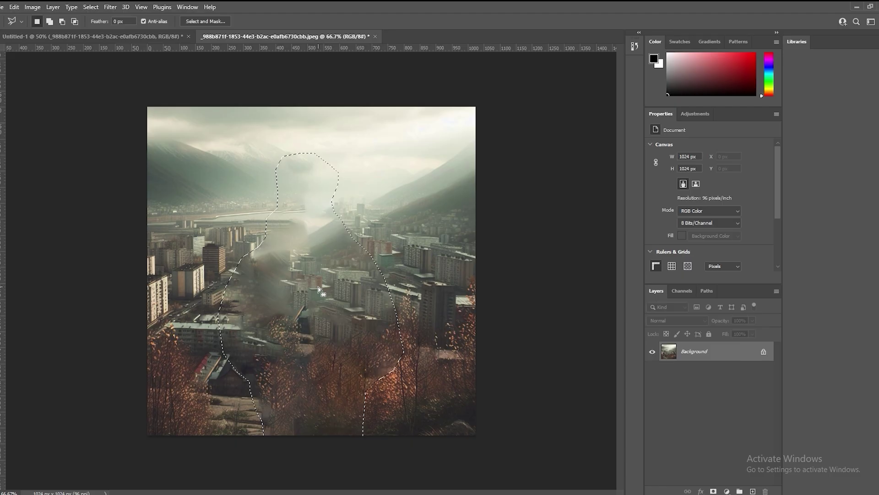
{"action": "right_click", "coordinate": [318, 285]}
{"action": "left_click", "coordinate": [340, 291]}
- Quick-export the filled background image as a PNG named fdg
{"action": "left_click", "coordinate": [4, 7]}
{"action": "mouse_move", "coordinate": [92, 155]}
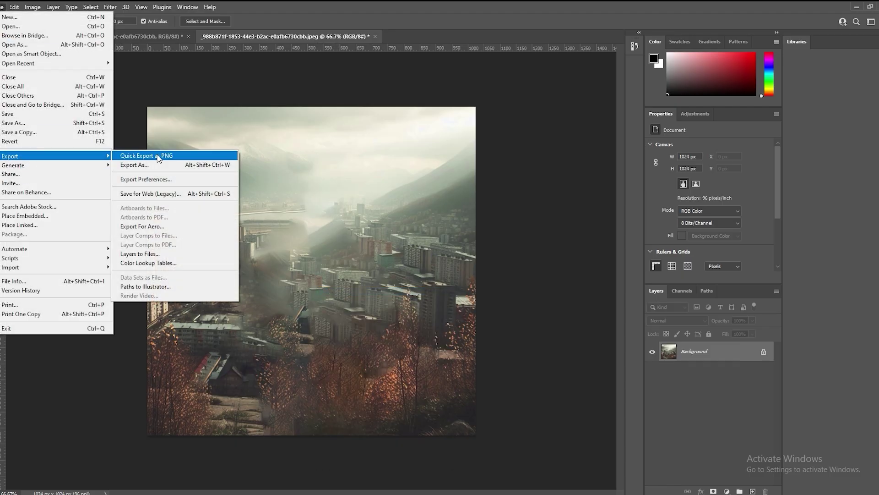
{"action": "left_click", "coordinate": [156, 155]}
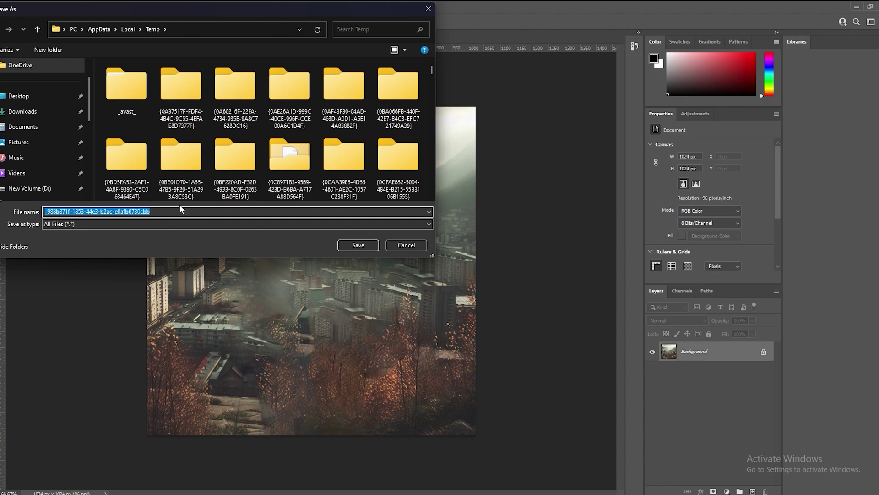
{"action": "key", "text": "BackSpace"}
{"action": "type", "text": "fdg"}
{"action": "key", "text": "Return"}
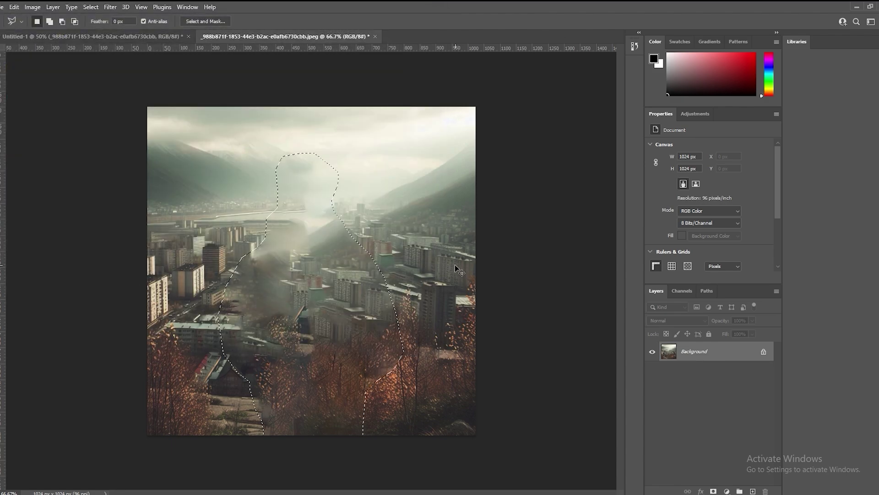
- Undo the Content-Aware fill to bring back the man, and deselect the lasso outline
{"action": "key", "text": "ctrl+z"}
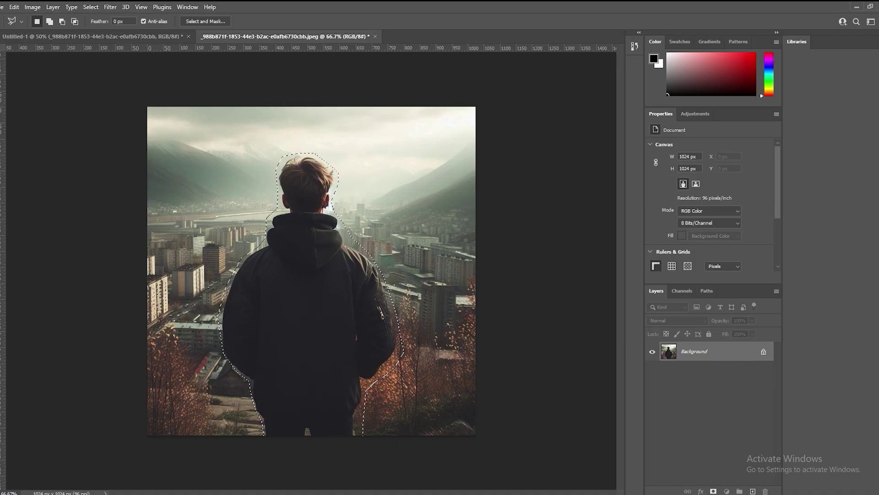
{"action": "key", "text": "v"}
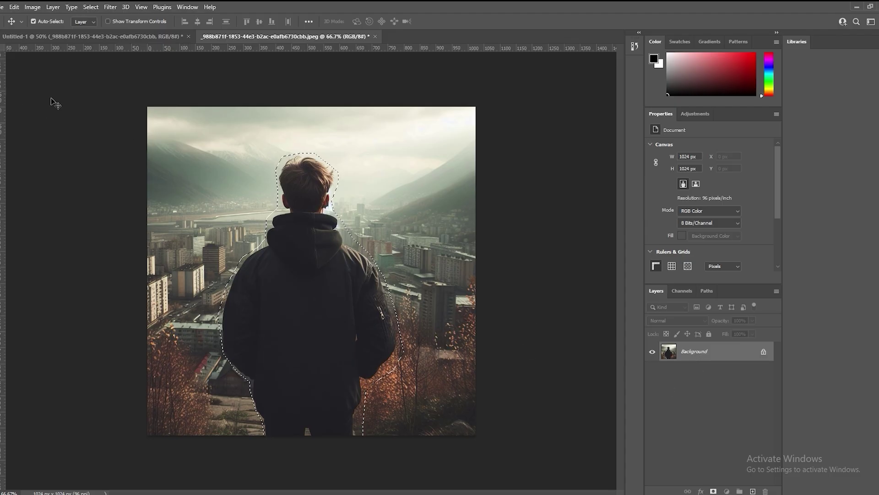
{"action": "key", "text": "l"}
{"action": "right_click", "coordinate": [266, 246]}
{"action": "left_click", "coordinate": [284, 253]}
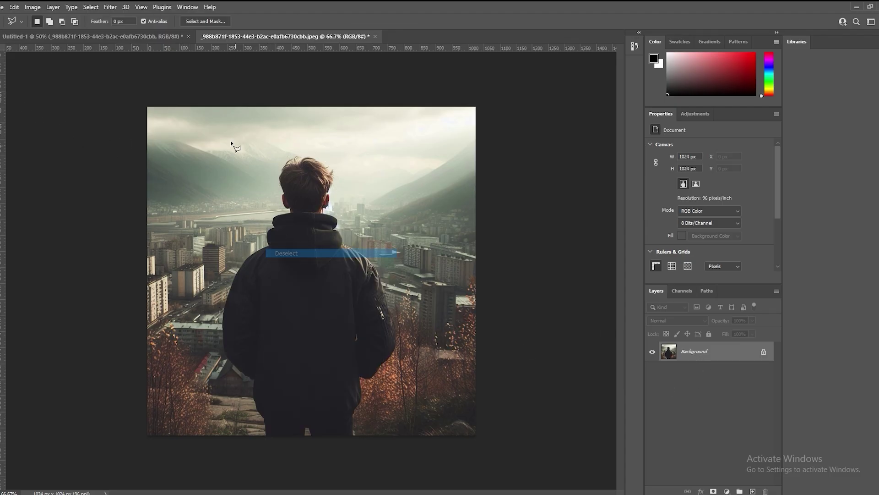
- Select the man with Select Subject and subtract the stray patch beside his left sleeve using Quick Selection
{"action": "left_click", "coordinate": [90, 7]}
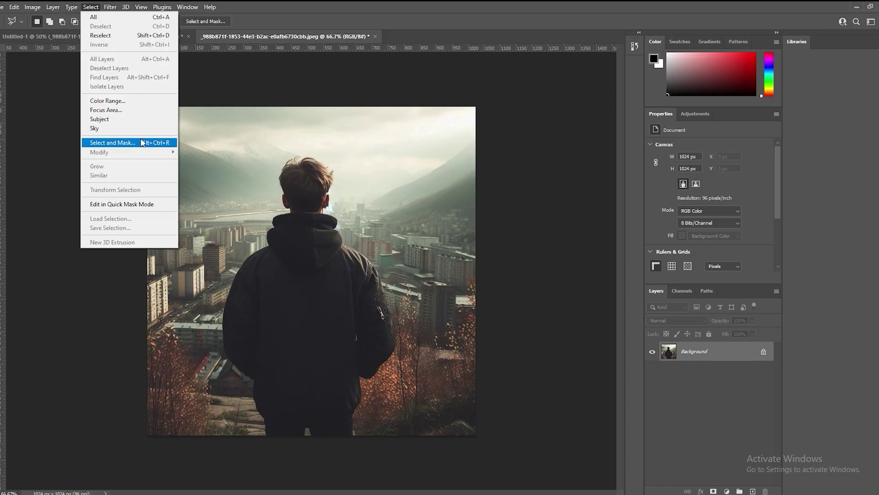
{"action": "left_click", "coordinate": [114, 122]}
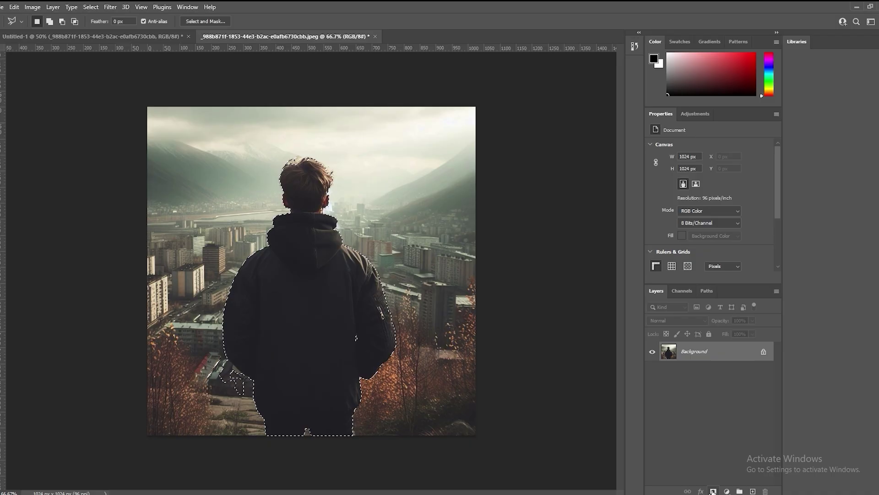
{"action": "key", "text": "w"}
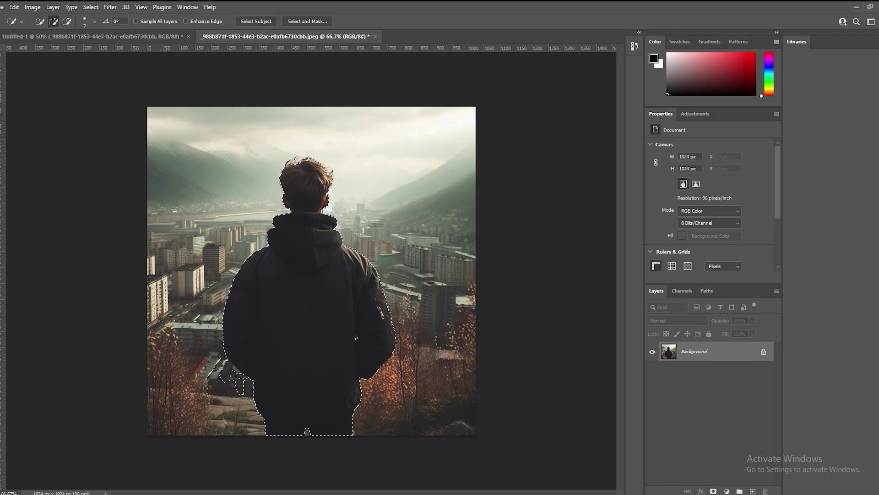
{"action": "key", "text": "alt"}
{"action": "left_click", "coordinate": [211, 361], "text": "alt"}
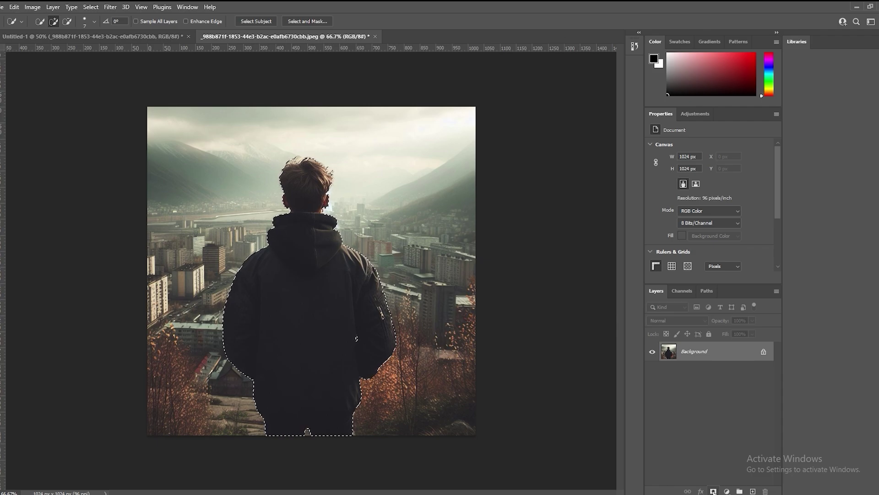
- Add a layer mask from the selection to cut the man out of the background
{"action": "left_click", "coordinate": [714, 491]}
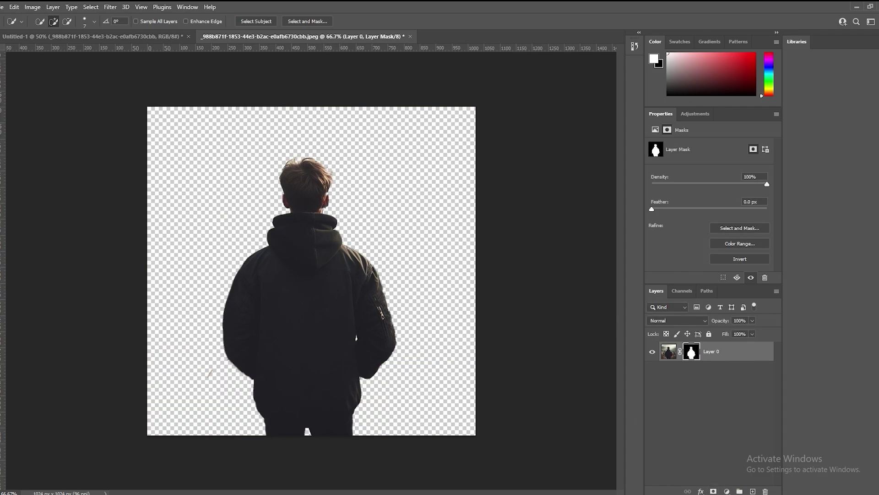
{"action": "key", "text": "v"}
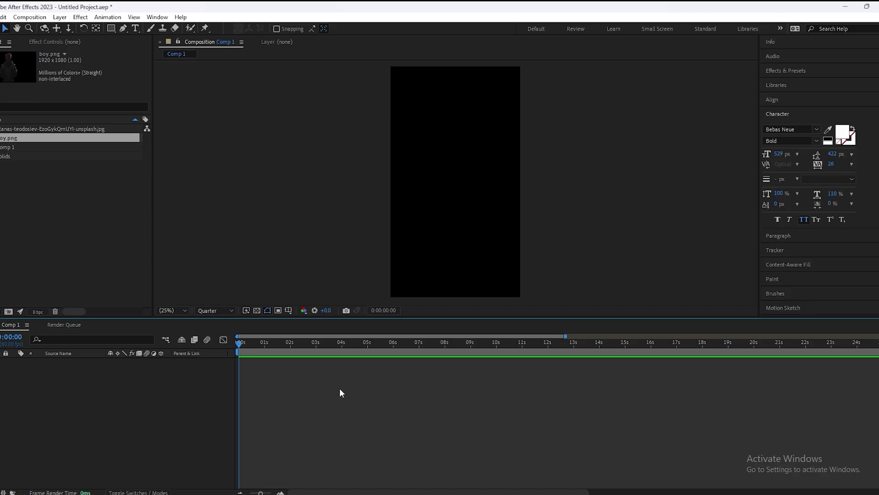
- In After Effects, add the Unsplash background image to Comp 1 and place boy.png above it
{"action": "left_click", "coordinate": [11, 131]}
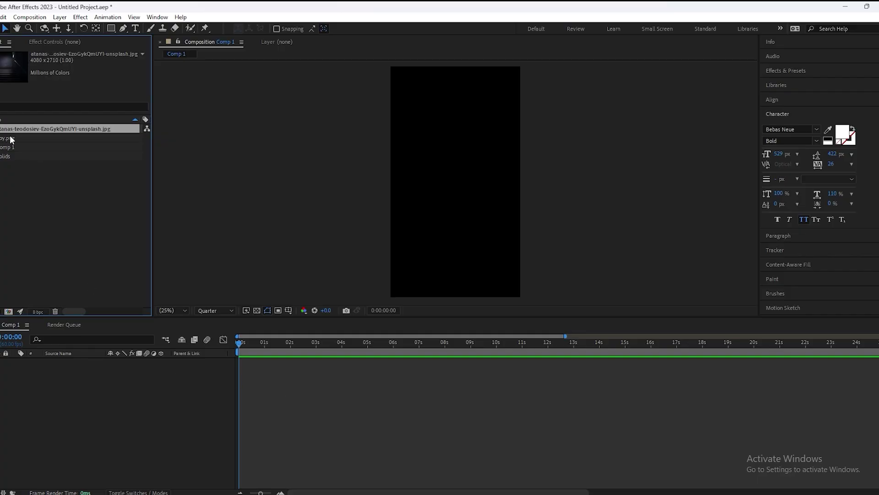
{"action": "left_click_drag", "start_coordinate": [14, 129], "coordinate": [87, 384]}
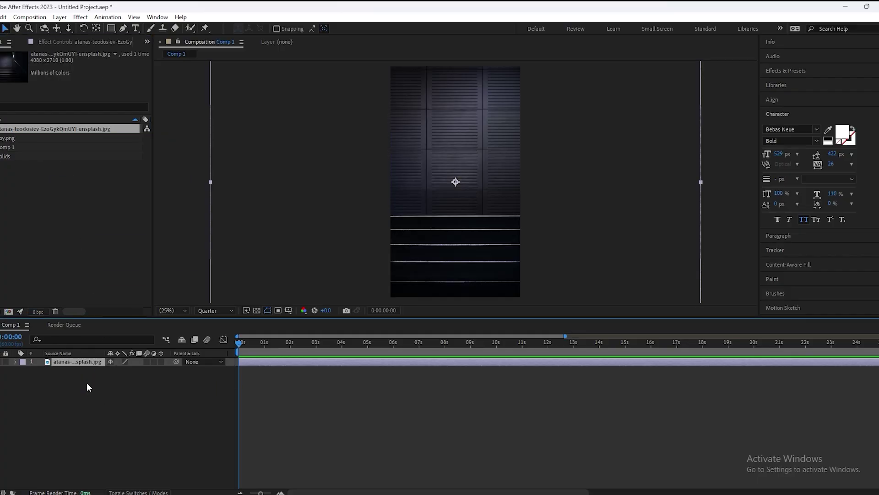
{"action": "left_click_drag", "start_coordinate": [2, 141], "coordinate": [74, 365]}
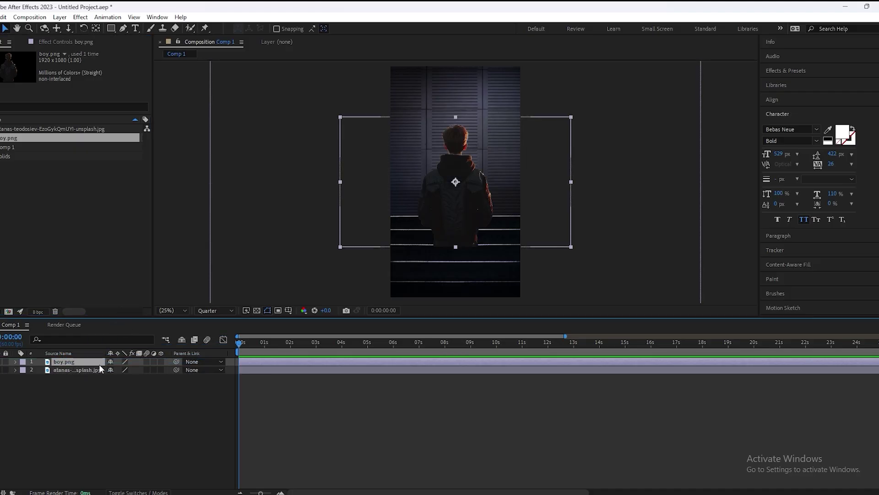
- Turn both the boy.png layer and the background image into 3D layers
{"action": "left_click", "coordinate": [79, 369]}
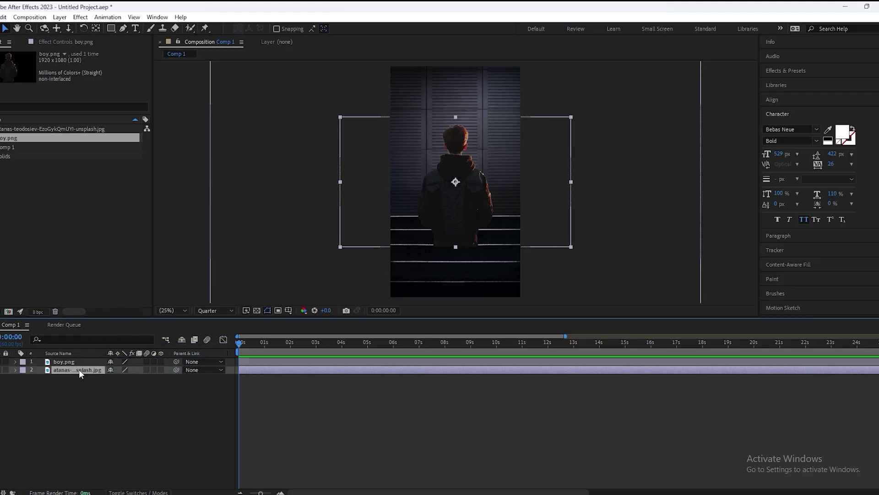
{"action": "left_click", "coordinate": [161, 369]}
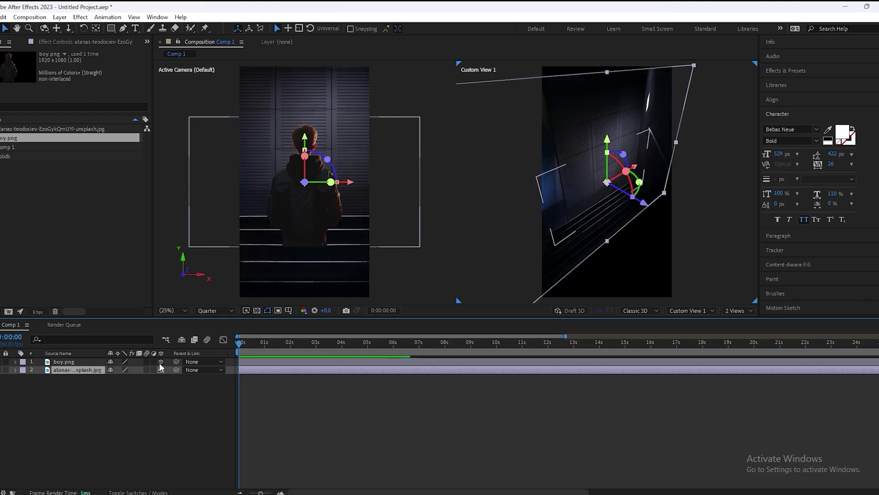
{"action": "left_click", "coordinate": [99, 392]}
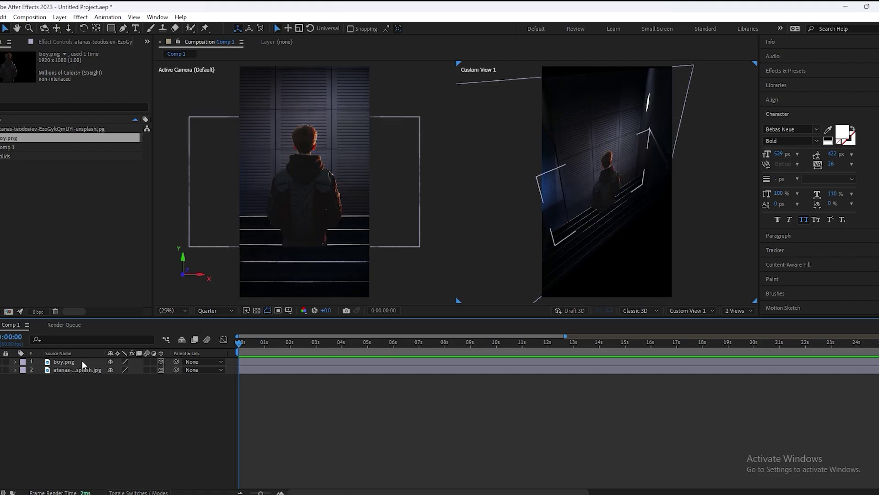
- Scale the boy.png layer up to 152%
{"action": "left_click", "coordinate": [83, 362]}
{"action": "key", "text": "s"}
{"action": "left_click_drag", "start_coordinate": [122, 370], "coordinate": [147, 370]}
{"action": "left_click", "coordinate": [314, 268]}
{"action": "left_click_drag", "start_coordinate": [314, 268], "coordinate": [316, 268]}
{"action": "left_click", "coordinate": [338, 390]}
{"action": "left_click", "coordinate": [339, 390]}
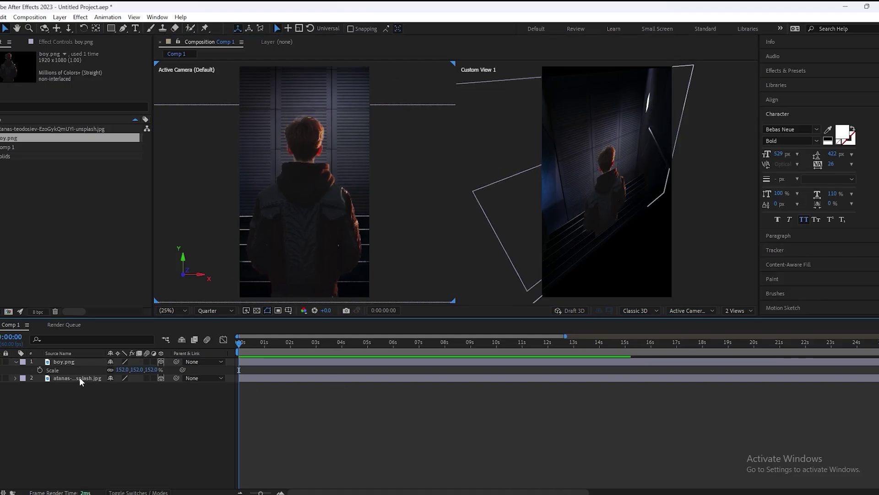
- Push the background layer back in depth behind the boy and scale it up to 158% to fill the frame
{"action": "left_click", "coordinate": [82, 377]}
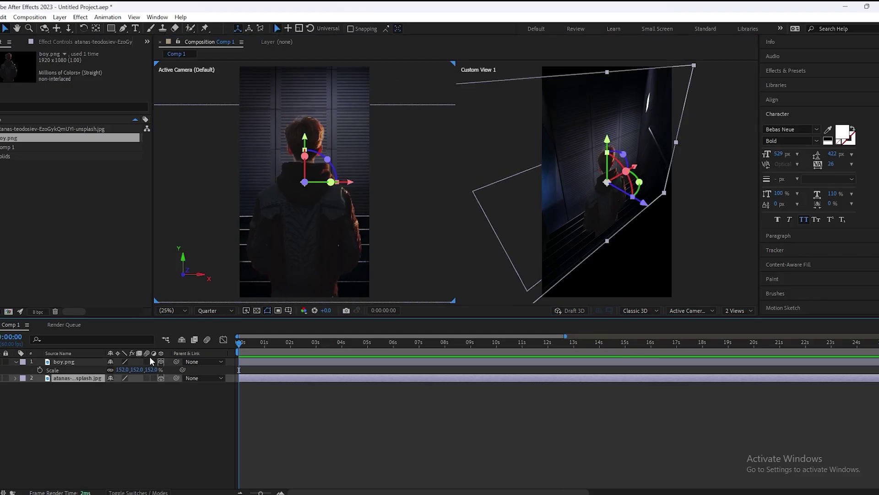
{"action": "scroll", "coordinate": [608, 224], "scroll_direction": "down", "scroll_amount": 3}
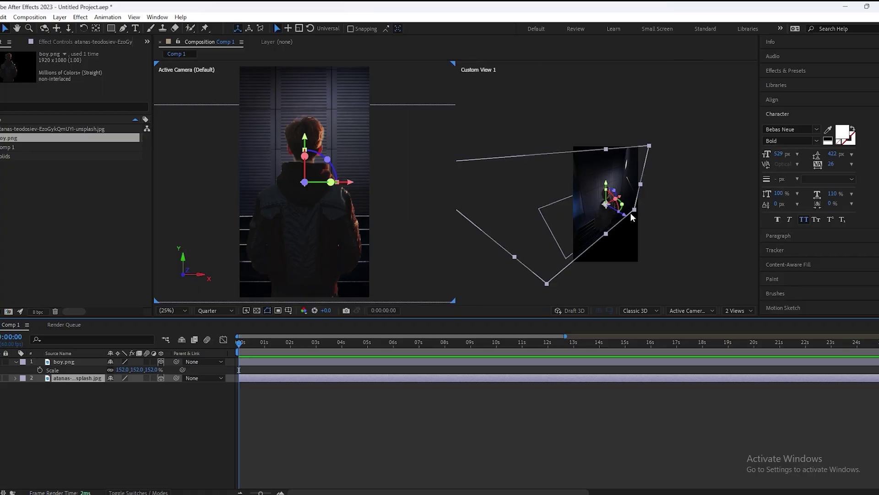
{"action": "left_click_drag", "start_coordinate": [623, 214], "coordinate": [581, 204]}
{"action": "key", "text": "s"}
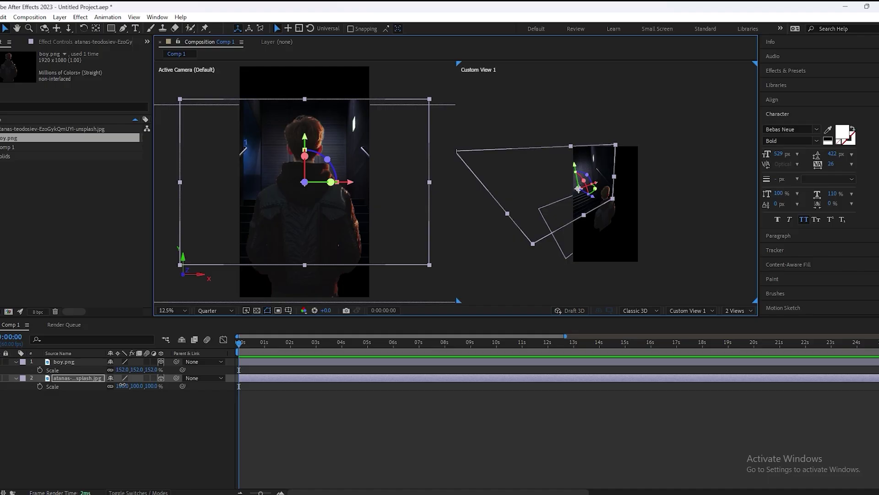
{"action": "left_click_drag", "start_coordinate": [122, 385], "coordinate": [149, 385]}
{"action": "left_click", "coordinate": [442, 438]}
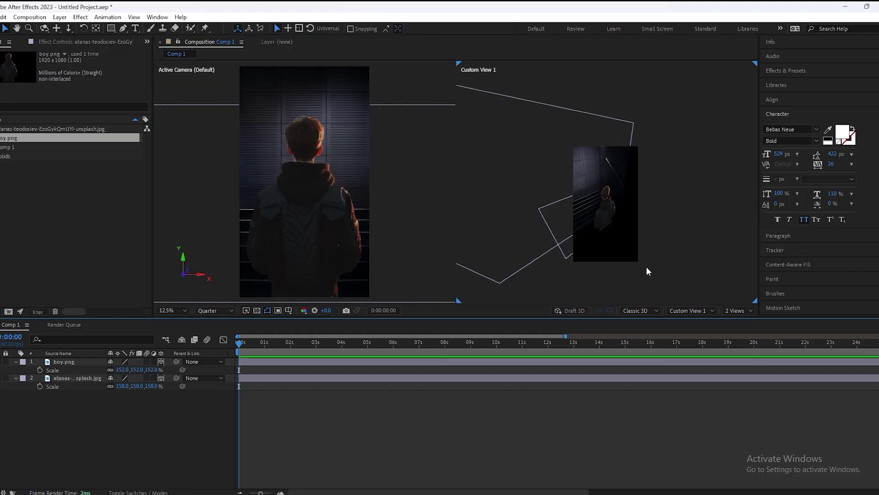
- Add a one-node camera with the 50mm preset to the composition and view the scene from behind it in Custom View 1
{"action": "right_click", "coordinate": [360, 452]}
{"action": "mouse_move", "coordinate": [398, 323]}
{"action": "left_click", "coordinate": [522, 370]}
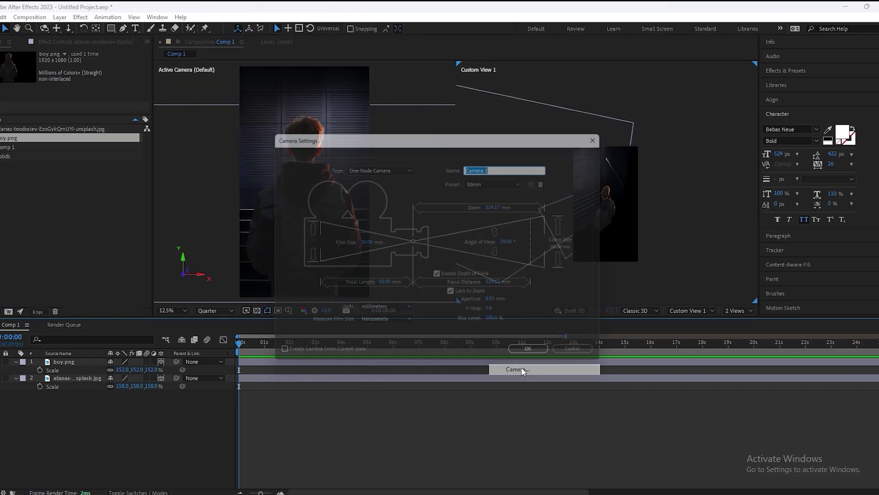
{"action": "left_click", "coordinate": [529, 357]}
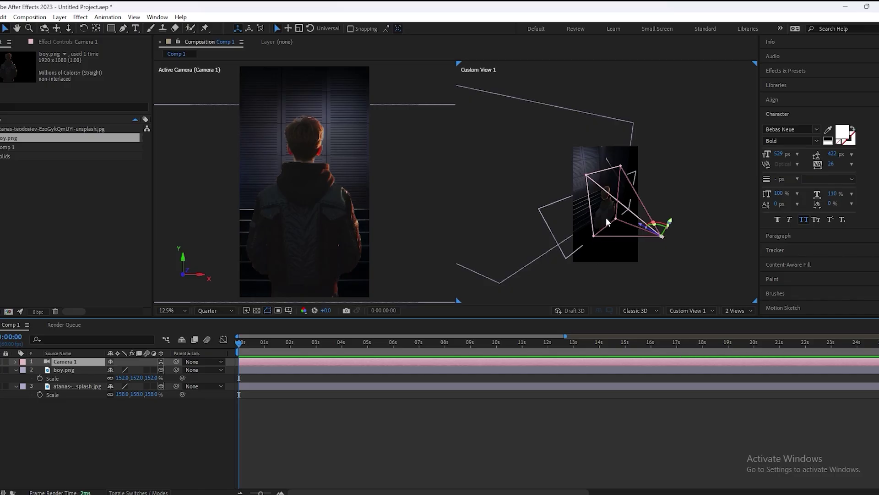
{"action": "key", "text": "c"}
{"action": "scroll", "coordinate": [600, 211], "scroll_direction": "up", "scroll_amount": 2}
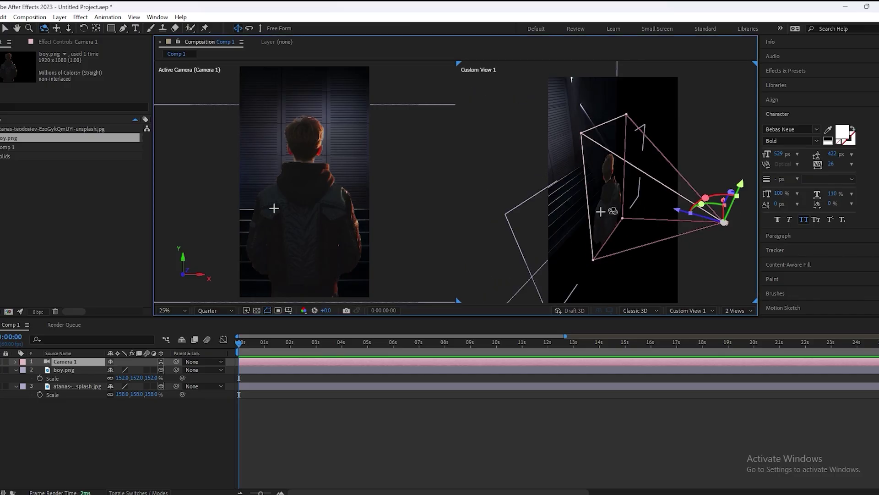
{"action": "left_click_drag", "start_coordinate": [613, 211], "coordinate": [588, 221]}
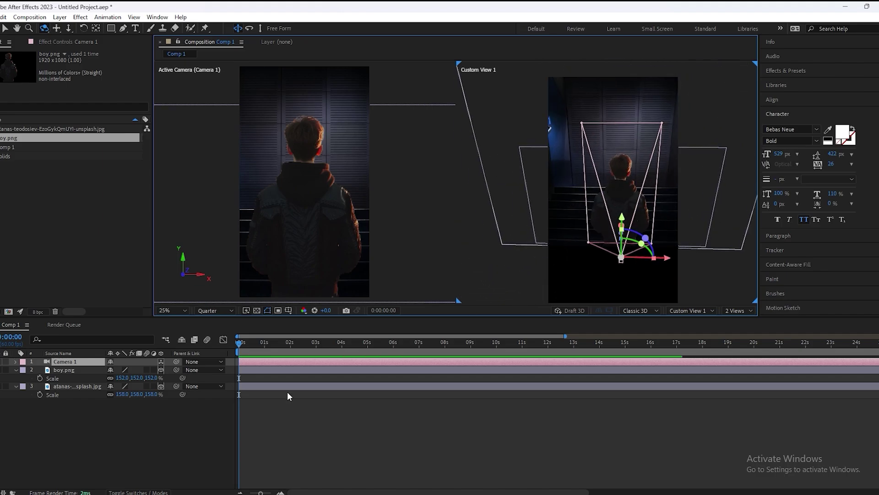
- Create a null object and parent Camera 1 to it
{"action": "left_click", "coordinate": [280, 414]}
{"action": "right_click", "coordinate": [284, 420]}
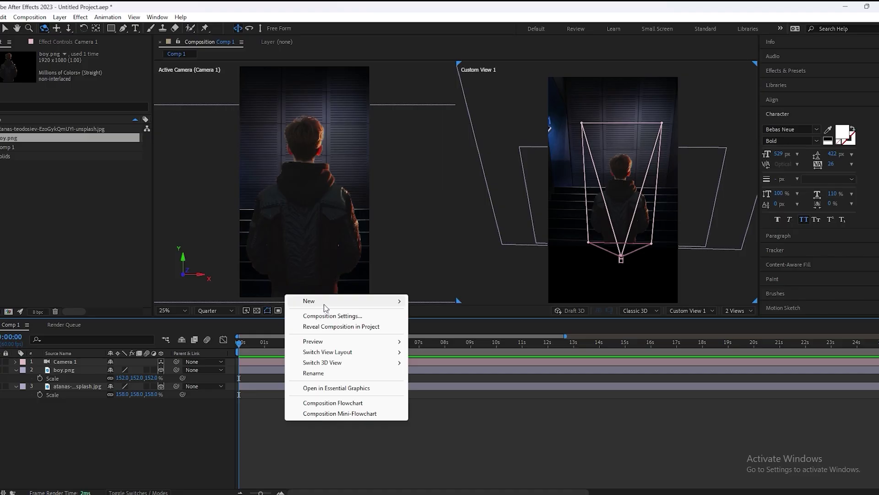
{"action": "mouse_move", "coordinate": [349, 302]}
{"action": "left_click", "coordinate": [442, 359]}
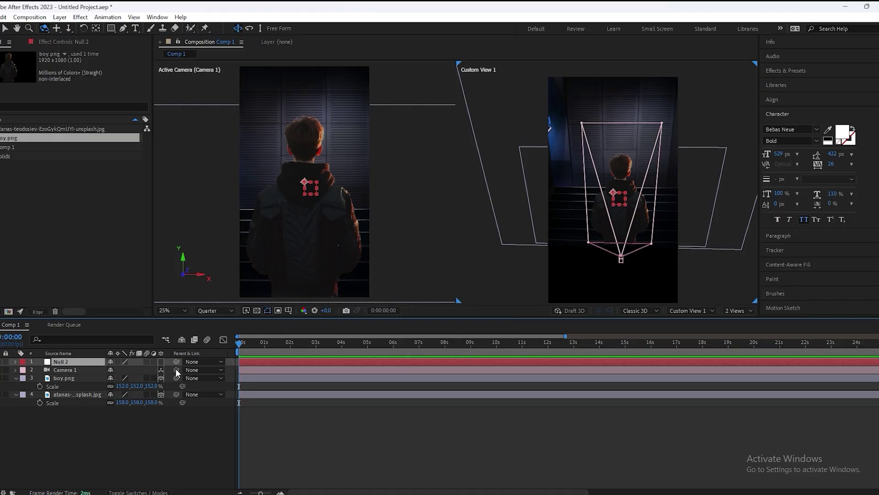
{"action": "left_click_drag", "start_coordinate": [176, 369], "coordinate": [68, 363]}
- Make Null 2 a 3D layer and place a Position keyframe for it at 0:00:01:05
{"action": "left_click", "coordinate": [161, 362]}
{"action": "key", "text": "p"}
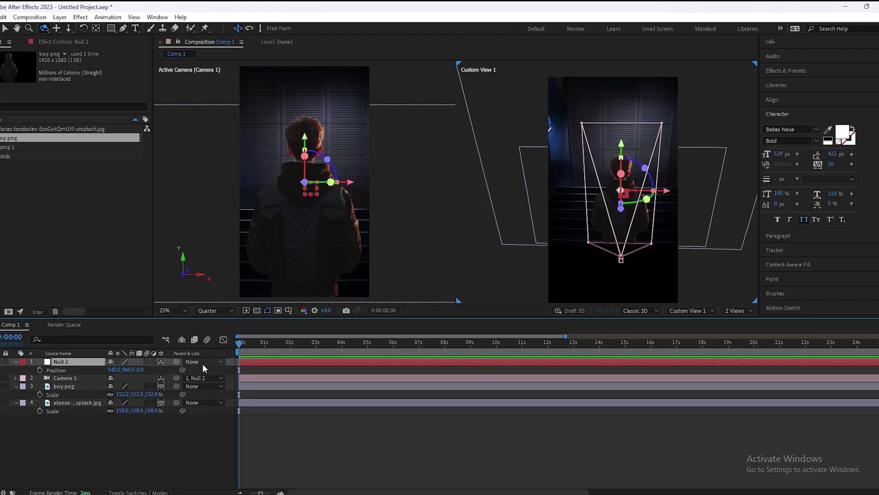
{"action": "left_click", "coordinate": [40, 370]}
{"action": "left_click_drag", "start_coordinate": [239, 370], "coordinate": [267, 370]}
{"action": "key", "text": "equal"}
{"action": "left_click", "coordinate": [247, 409]}
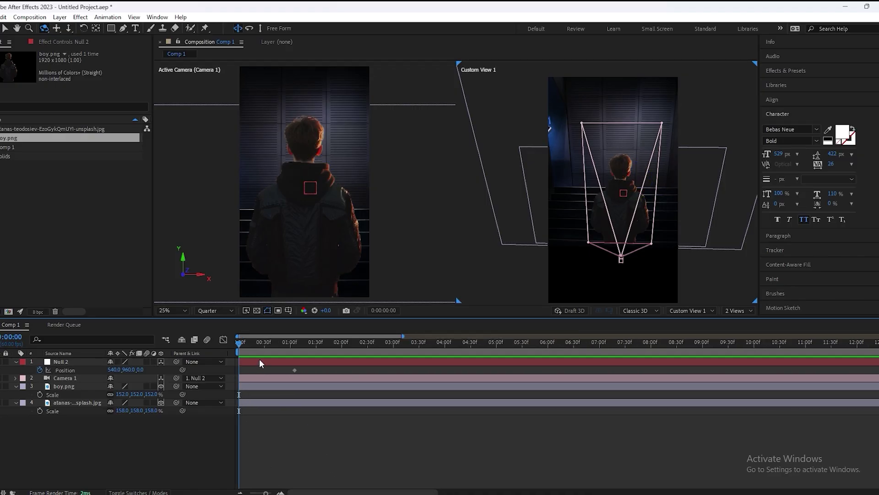
- Move Null 2 forward and up at the start of the timeline, setting its position to 540, 886, 315
{"action": "left_click", "coordinate": [259, 360]}
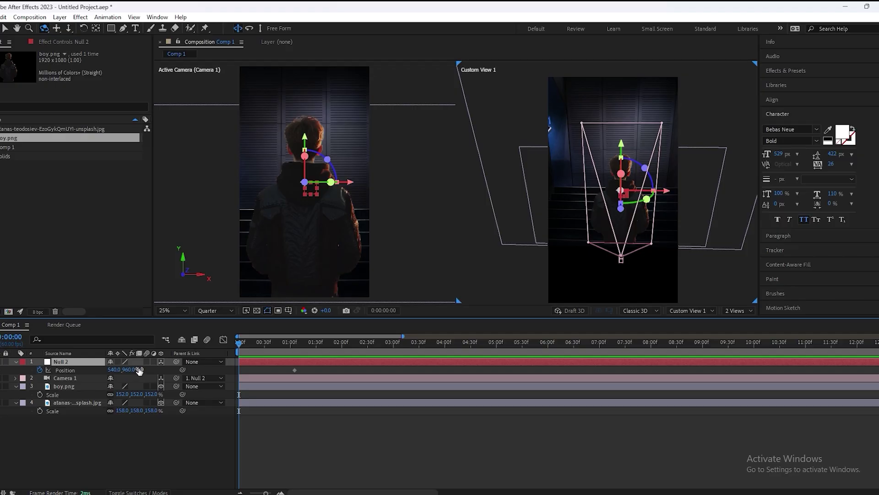
{"action": "left_click_drag", "start_coordinate": [137, 372], "coordinate": [286, 392]}
{"action": "left_click", "coordinate": [287, 392]}
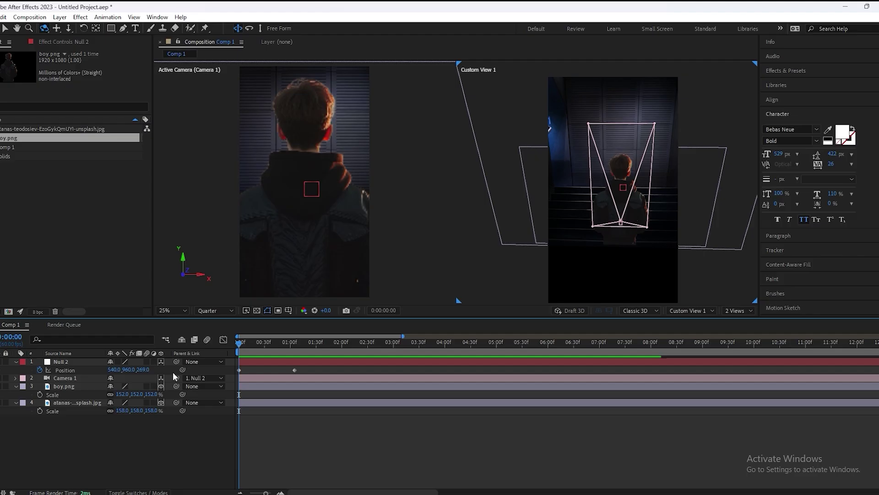
{"action": "left_click_drag", "start_coordinate": [141, 369], "coordinate": [90, 374]}
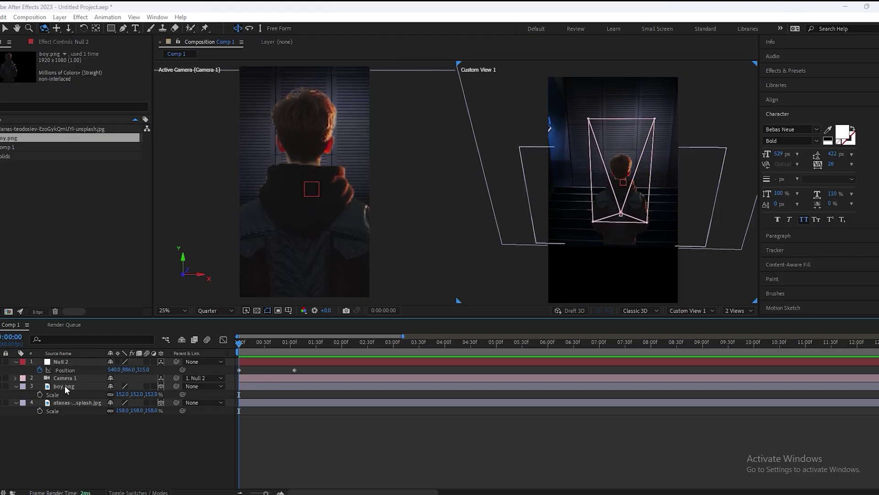
{"action": "key", "text": "ctrl+s"}
{"action": "left_click", "coordinate": [309, 418]}
- Enable Z Rotation keyframing on Null 2 and align its 0° keyframe with the Position keyframe at 0:00:01:05
{"action": "left_click", "coordinate": [86, 385]}
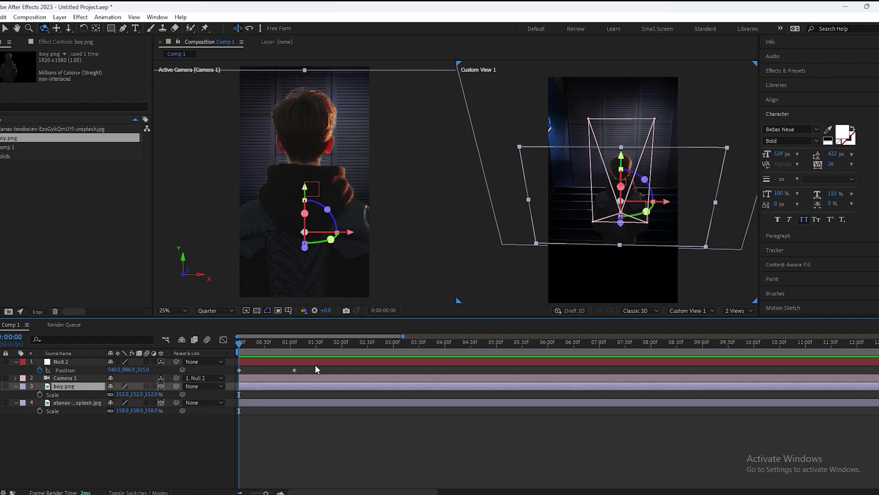
{"action": "left_click_drag", "start_coordinate": [631, 210], "coordinate": [740, 243]}
{"action": "key", "text": "v"}
{"action": "left_click", "coordinate": [452, 417]}
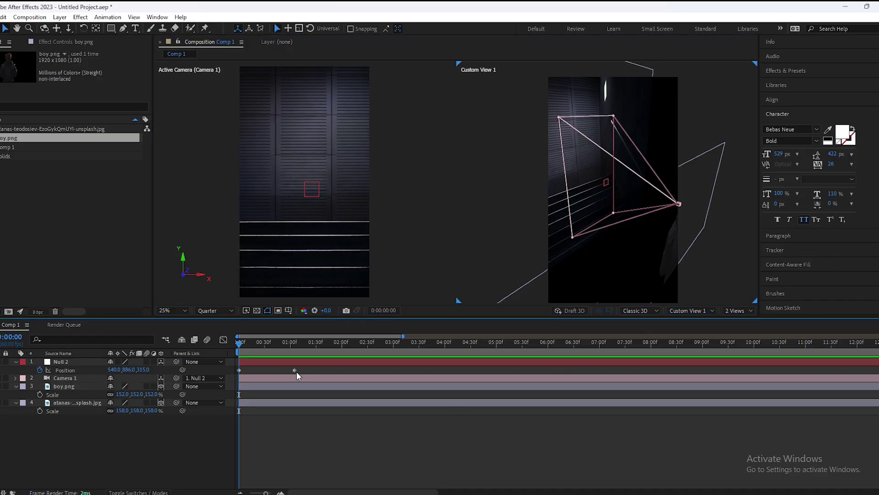
{"action": "left_click", "coordinate": [255, 365]}
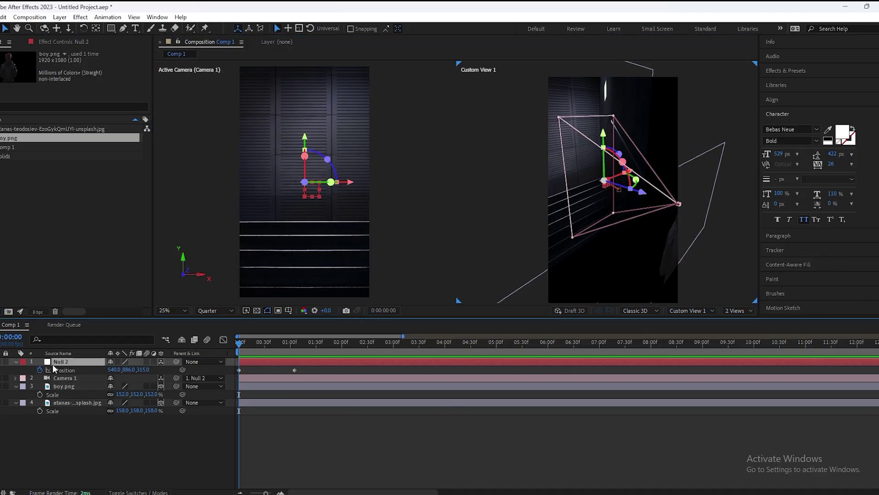
{"action": "key", "text": "r"}
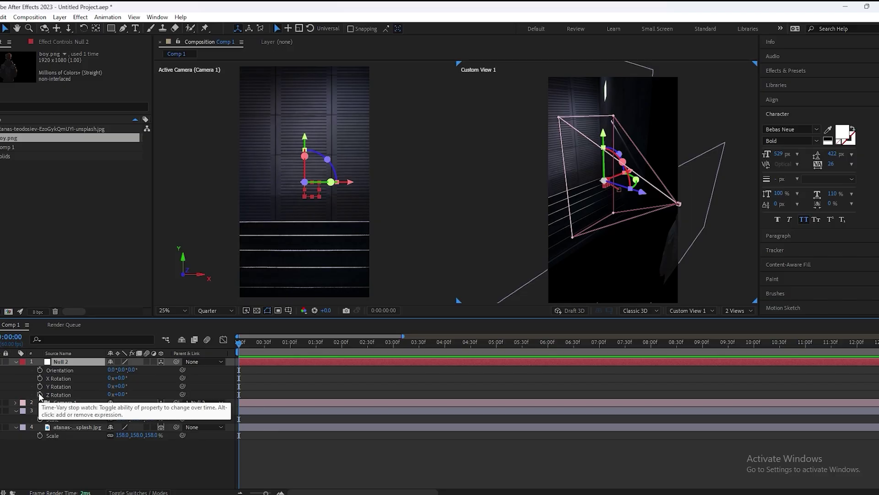
{"action": "left_click", "coordinate": [39, 395]}
{"action": "key", "text": "u"}
{"action": "left_click_drag", "start_coordinate": [240, 382], "coordinate": [296, 382]}
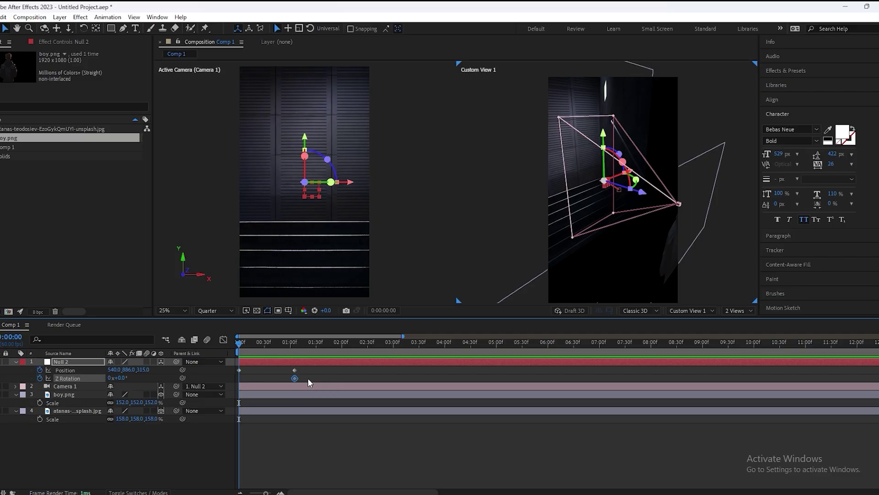
- Set Null 2's Z Rotation to 6° at the first frame to tilt the camera
{"action": "left_click", "coordinate": [133, 383]}
{"action": "left_click_drag", "start_coordinate": [120, 378], "coordinate": [124, 378]}
{"action": "left_click", "coordinate": [306, 430]}
- Apply Easy Ease to all of Null 2's keyframes and shape the speed curve to peak early and slow down gradually
{"action": "left_click_drag", "start_coordinate": [306, 366], "coordinate": [232, 390]}
{"action": "left_click_drag", "start_coordinate": [333, 369], "coordinate": [233, 386]}
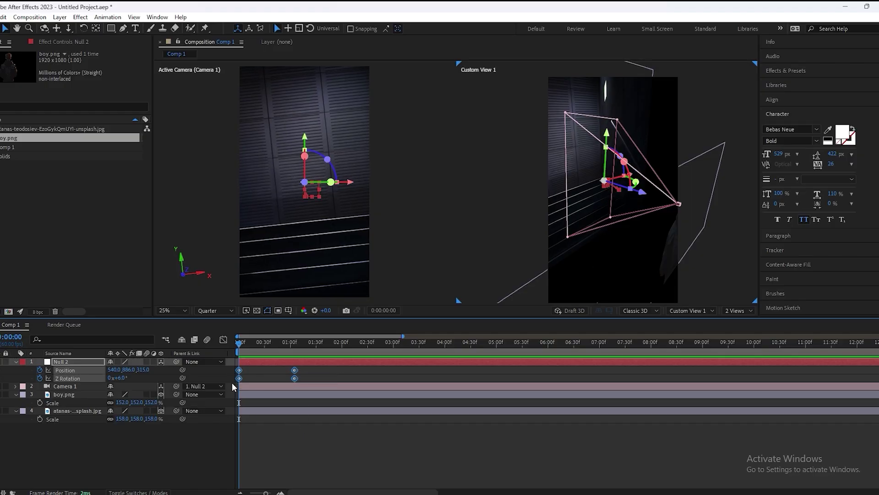
{"action": "key", "text": "F9"}
{"action": "left_click", "coordinate": [223, 340]}
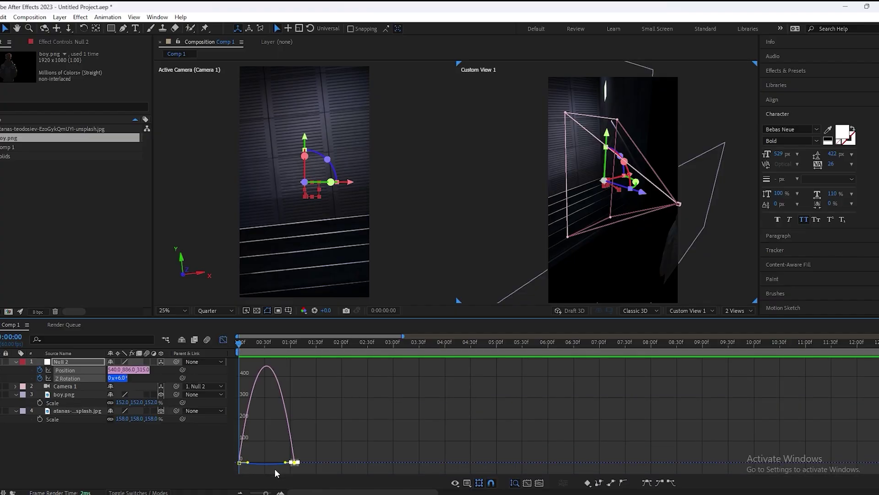
{"action": "left_click_drag", "start_coordinate": [321, 493], "coordinate": [294, 464]}
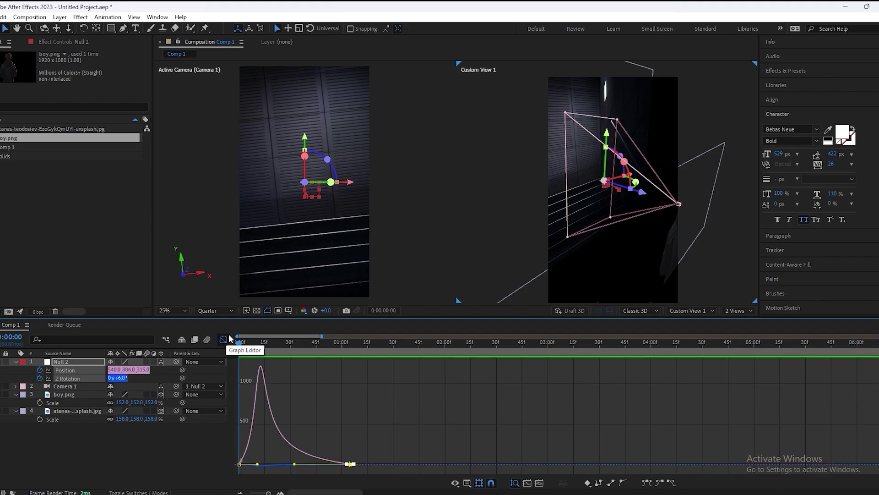
{"action": "left_click", "coordinate": [223, 340]}
- Pull Null 2 back at the 0:00:01:05 keyframe, setting its Z position to -1361
{"action": "left_click_drag", "start_coordinate": [241, 349], "coordinate": [350, 352]}
{"action": "left_click", "coordinate": [355, 362]}
{"action": "left_click_drag", "start_coordinate": [140, 369], "coordinate": [76, 370]}
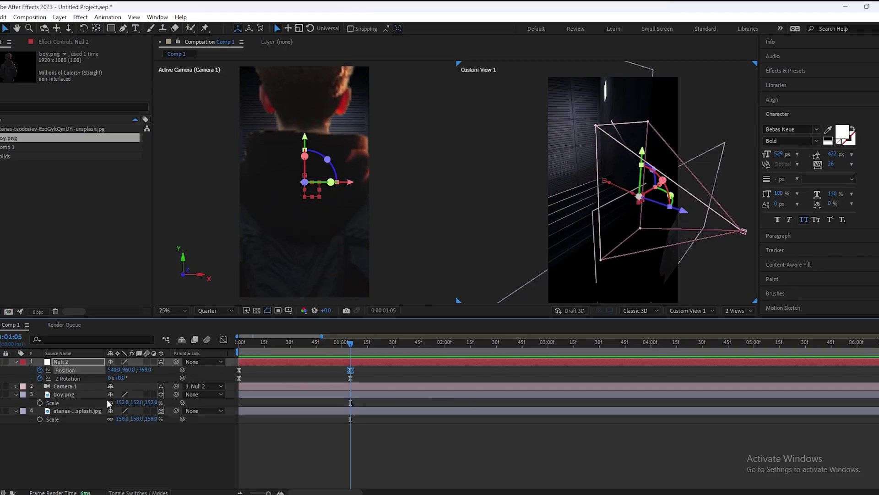
{"action": "left_click_drag", "start_coordinate": [145, 369], "coordinate": [74, 370]}
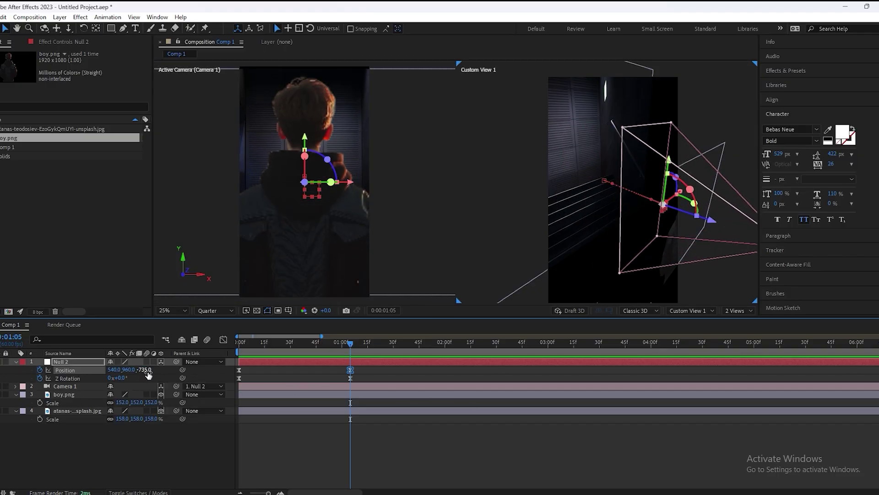
{"action": "left_click_drag", "start_coordinate": [146, 370], "coordinate": [20, 392]}
{"action": "mouse_move", "coordinate": [145, 370]}
{"action": "left_mouse_down"}
{"action": "mouse_move", "coordinate": [72, 377]}
{"action": "mouse_move", "coordinate": [151, 372]}
{"action": "left_mouse_up"}
{"action": "left_click_drag", "start_coordinate": [146, 369], "coordinate": [179, 370]}
{"action": "left_click", "coordinate": [482, 431]}
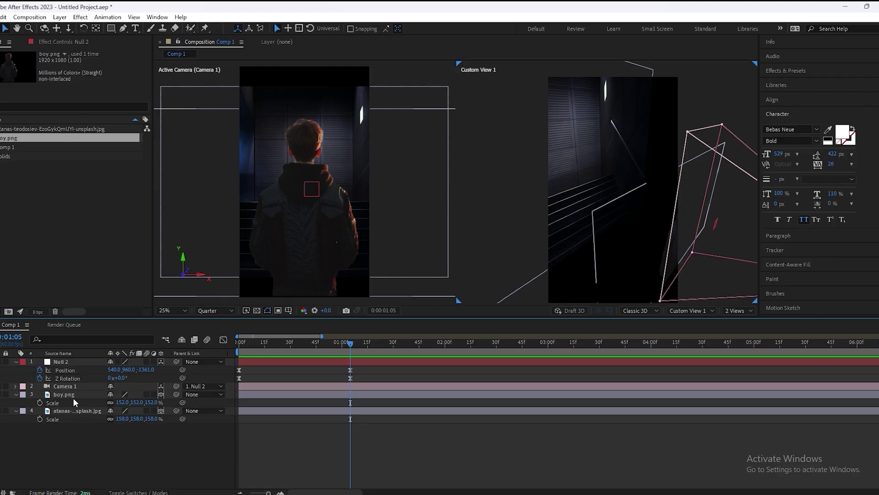
- Scale the background photo layer up to 207% so it fills the frame at the end of the camera move
{"action": "left_click", "coordinate": [66, 411]}
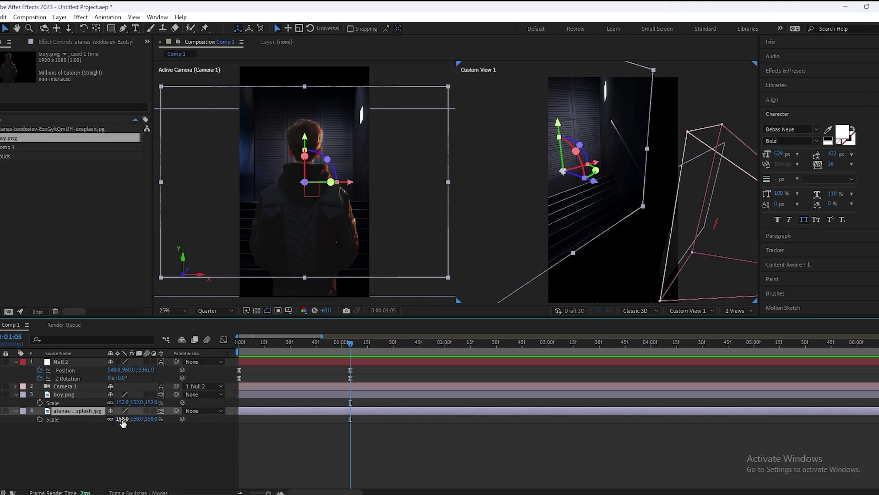
{"action": "left_click_drag", "start_coordinate": [122, 420], "coordinate": [144, 416]}
{"action": "left_click", "coordinate": [476, 441]}
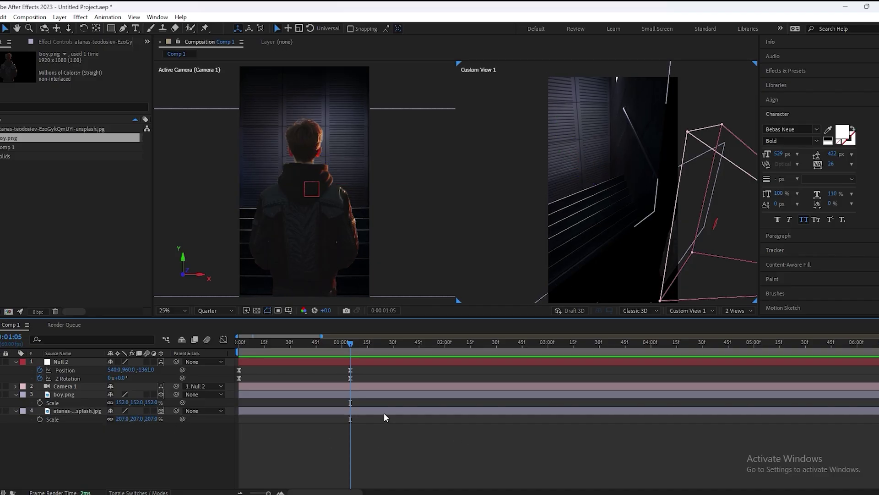
{"action": "key", "text": "ctrl+s"}
{"action": "left_click", "coordinate": [321, 421]}
- Preview the camera animation from the first frame
{"action": "left_click_drag", "start_coordinate": [334, 344], "coordinate": [215, 344]}
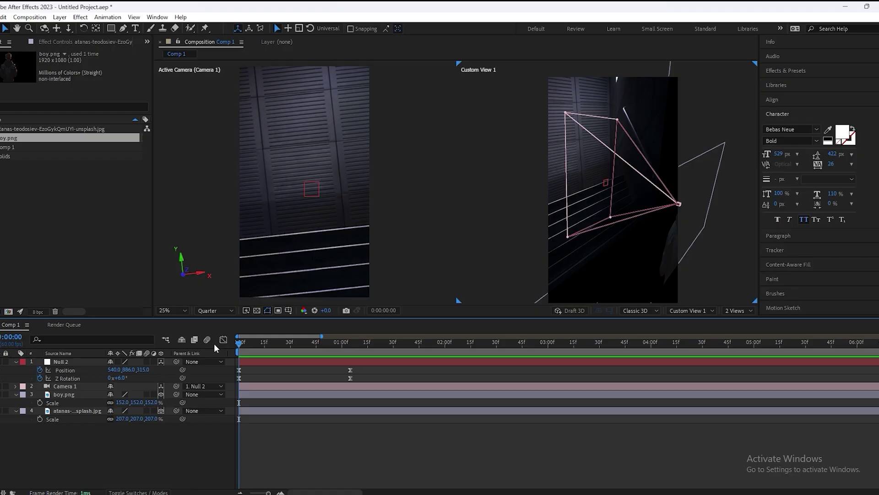
{"action": "key", "text": "space"}
{"action": "key", "text": "space"}
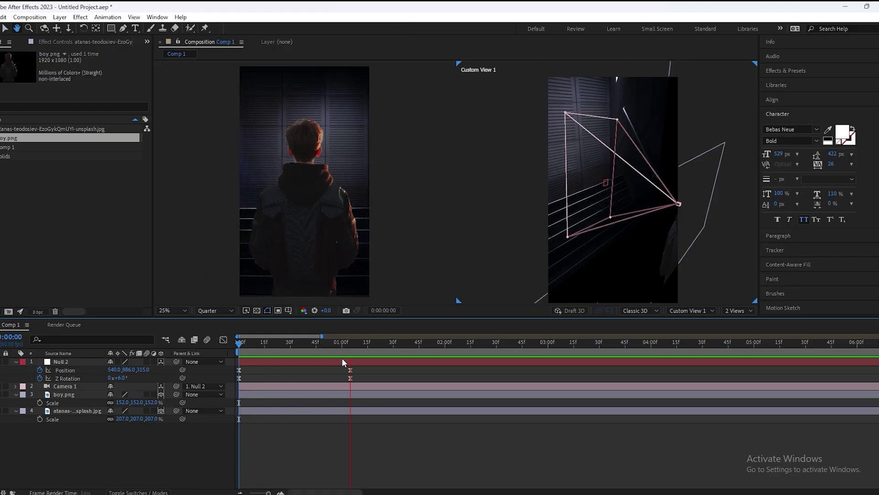
- Slow the camera move by shifting Null 2's ending keyframes to about 0:00:01:19, and preview the result
{"action": "left_click_drag", "start_coordinate": [340, 345], "coordinate": [234, 350]}
{"action": "mouse_move", "coordinate": [364, 368]}
{"action": "left_mouse_down"}
{"action": "mouse_move", "coordinate": [346, 381]}
{"action": "mouse_move", "coordinate": [373, 373]}
{"action": "left_mouse_up"}
{"action": "left_click", "coordinate": [353, 373]}
{"action": "key", "text": "space"}
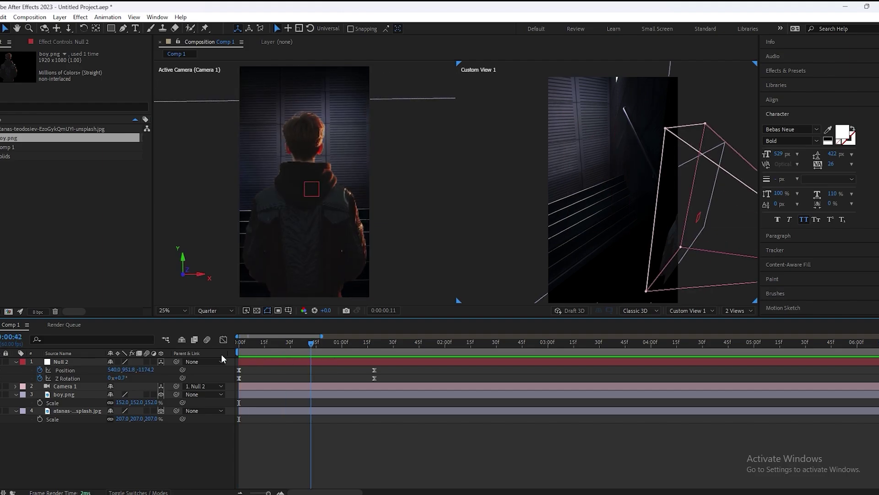
{"action": "left_click_drag", "start_coordinate": [221, 353], "coordinate": [229, 355]}
{"action": "key", "text": "space"}
{"action": "left_click_drag", "start_coordinate": [314, 343], "coordinate": [283, 342]}
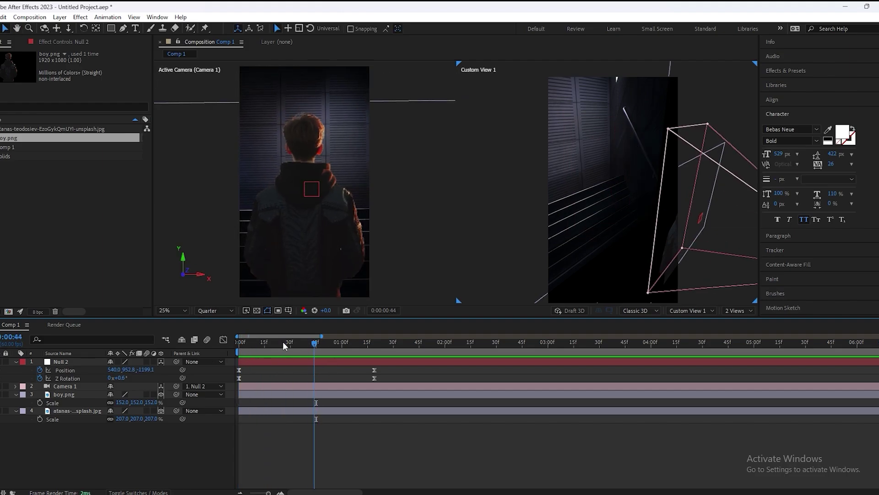
{"action": "key", "text": "space"}
- Increase Null 2's Z Rotation at the first keyframe to 7° and play back the animation
{"action": "left_click", "coordinate": [239, 378]}
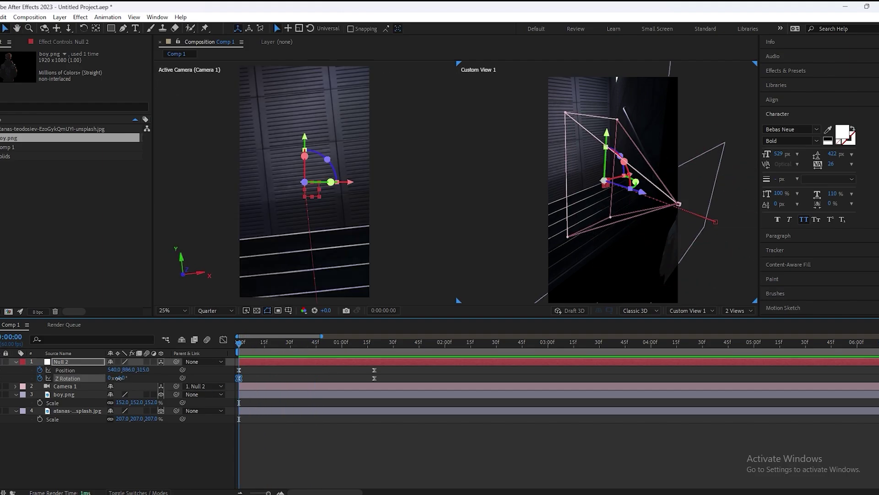
{"action": "left_click_drag", "start_coordinate": [119, 378], "coordinate": [119, 378]}
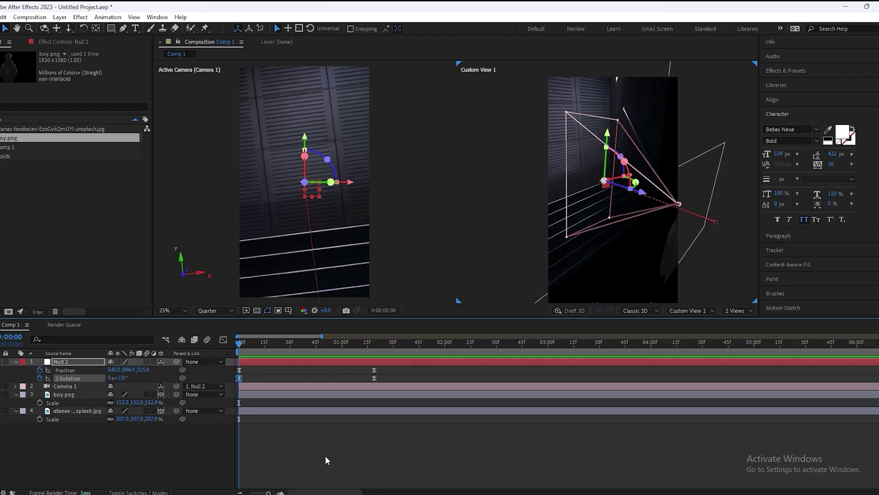
{"action": "left_click", "coordinate": [325, 455]}
{"action": "key", "text": "space"}
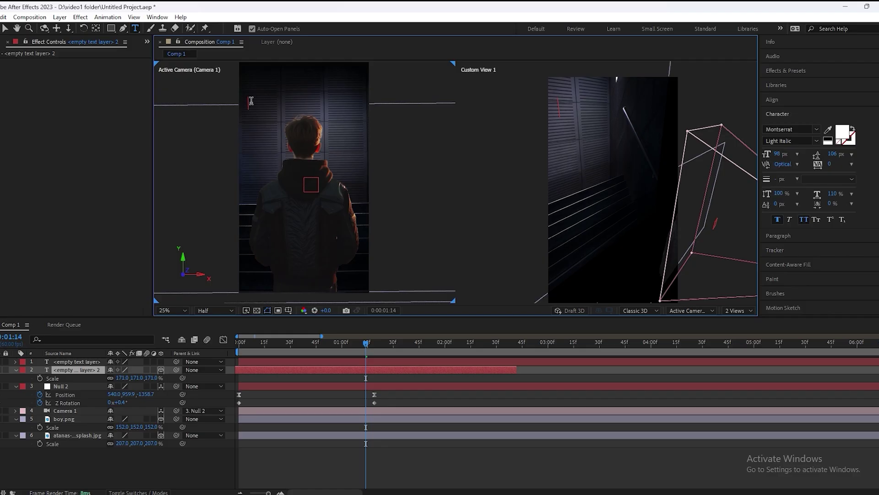
- Enter the two-line title "i took" / "this first step" in the 3D text layer above the boy
{"action": "type", "text": "i"}
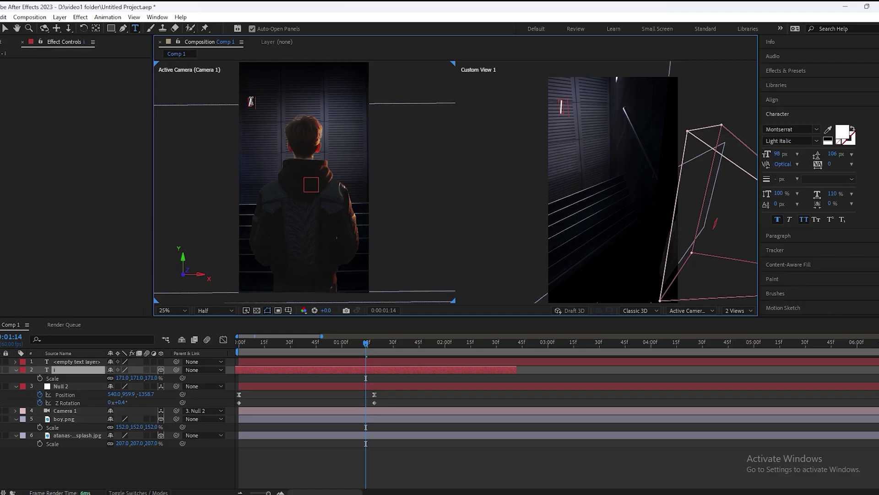
{"action": "type", "text": " took"}
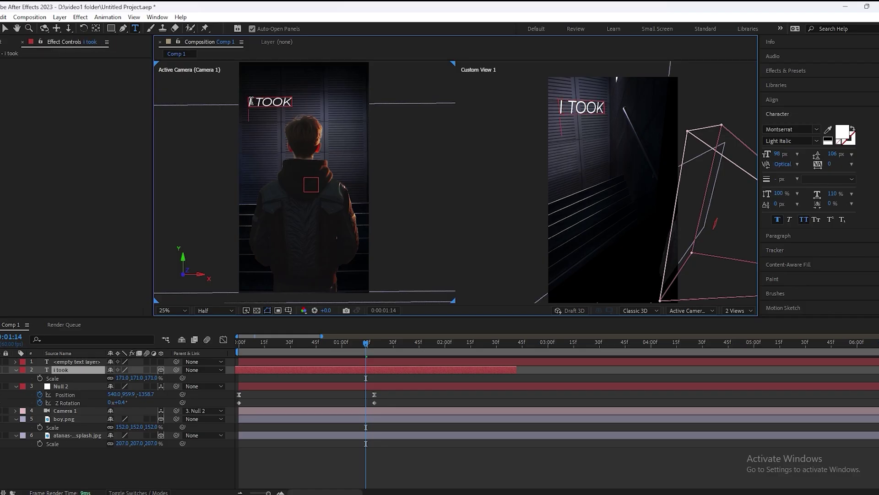
{"action": "type", "text": "this firs"}
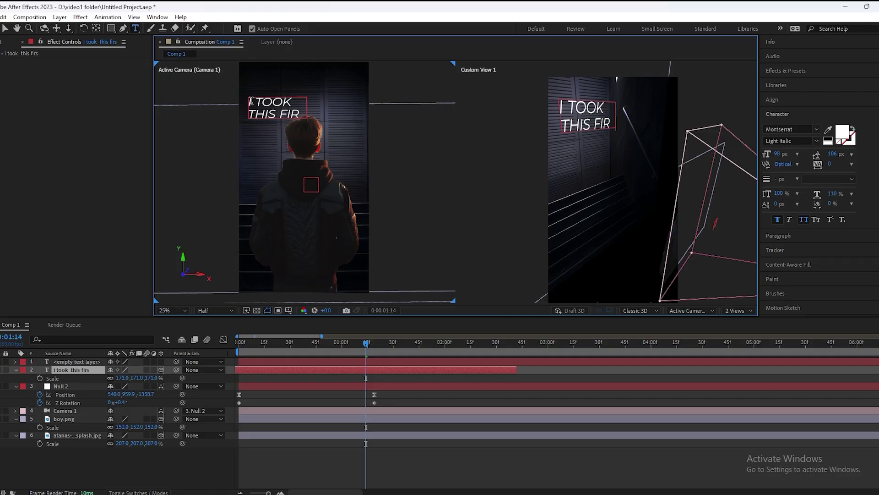
{"action": "type", "text": "t step"}
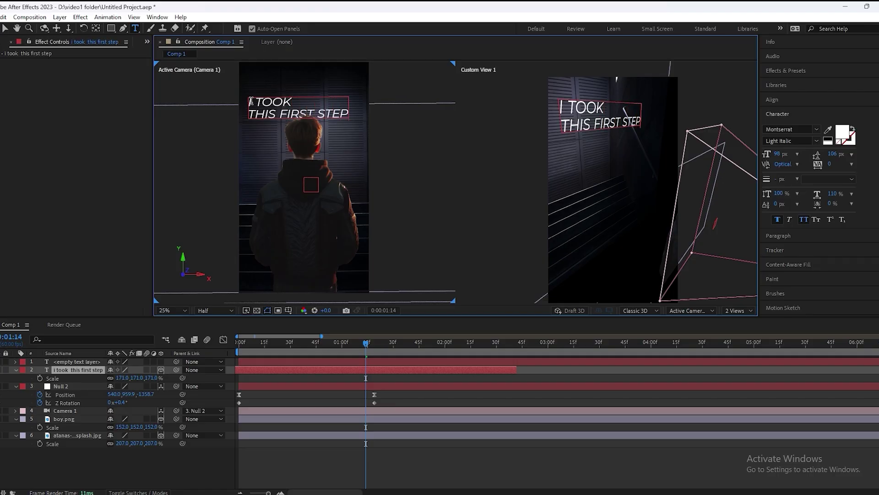
- Change the font style of the "THIS FIRST STEP" line to Montserrat Black Italic
{"action": "left_click_drag", "start_coordinate": [349, 114], "coordinate": [248, 115]}
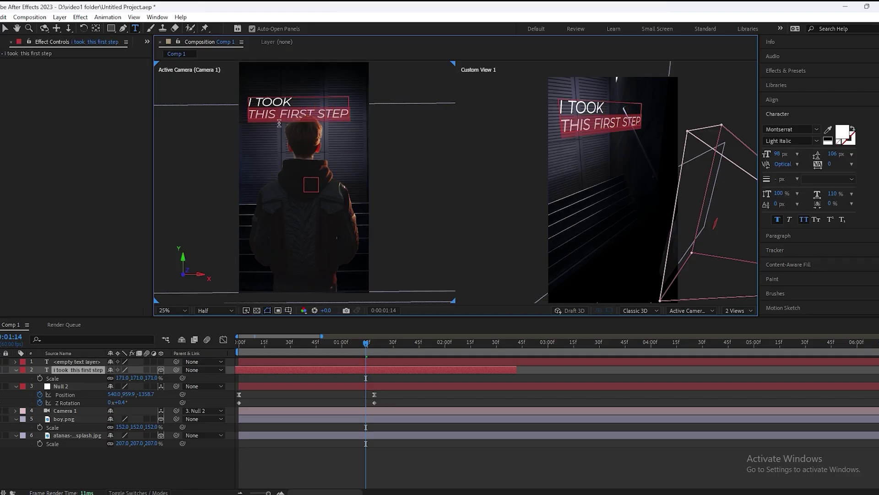
{"action": "left_click", "coordinate": [817, 141]}
{"action": "left_click", "coordinate": [799, 326]}
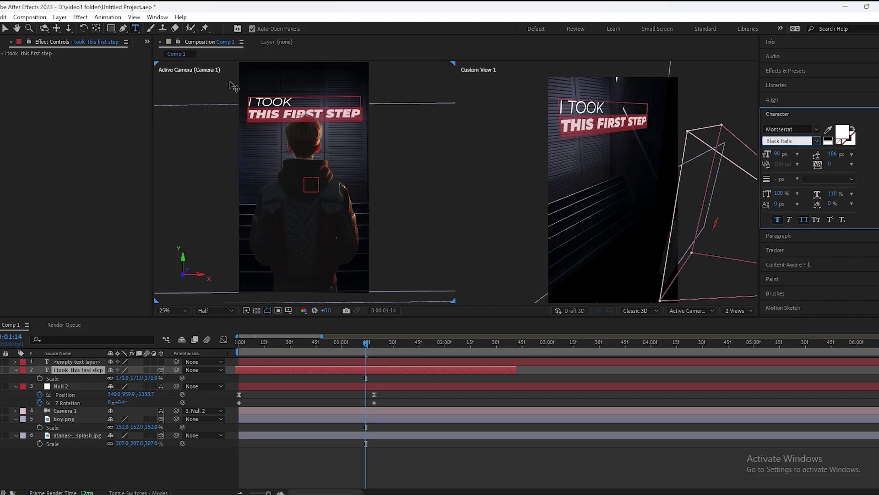
- Center "I TOOK" above the second line by indenting it, finish text editing and select the title layer
{"action": "left_click", "coordinate": [250, 102]}
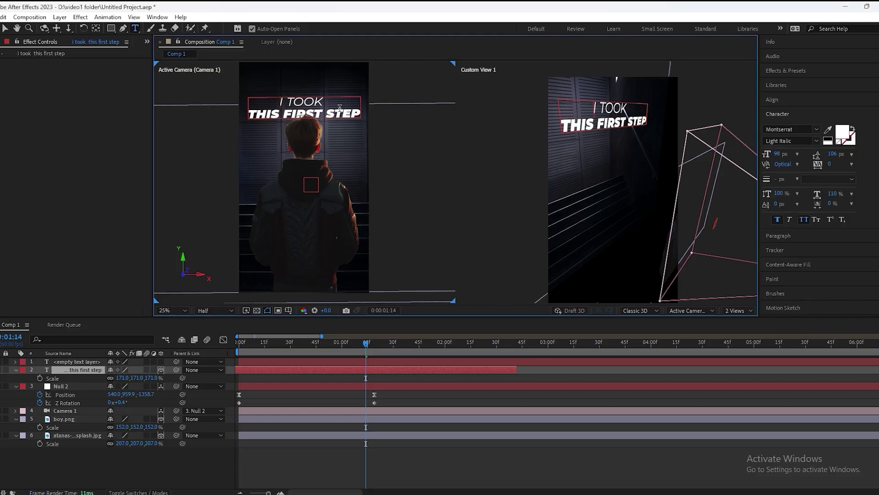
{"action": "left_click", "coordinate": [556, 468]}
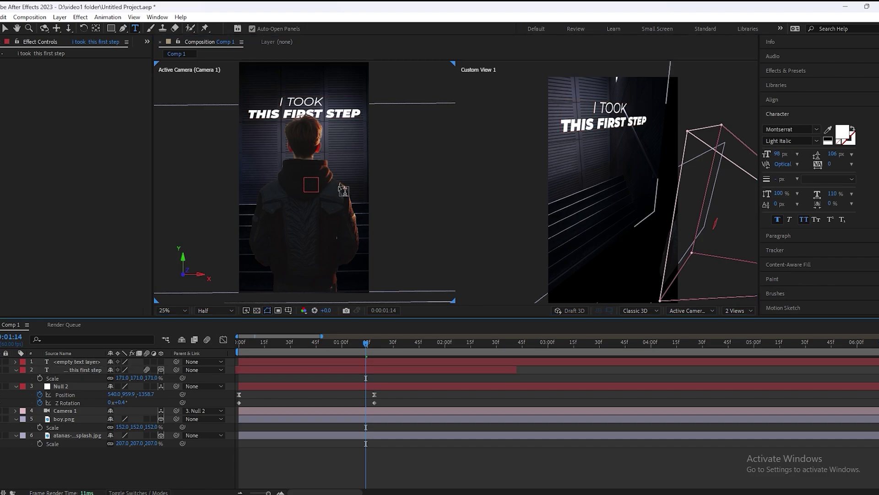
{"action": "left_click", "coordinate": [86, 363]}
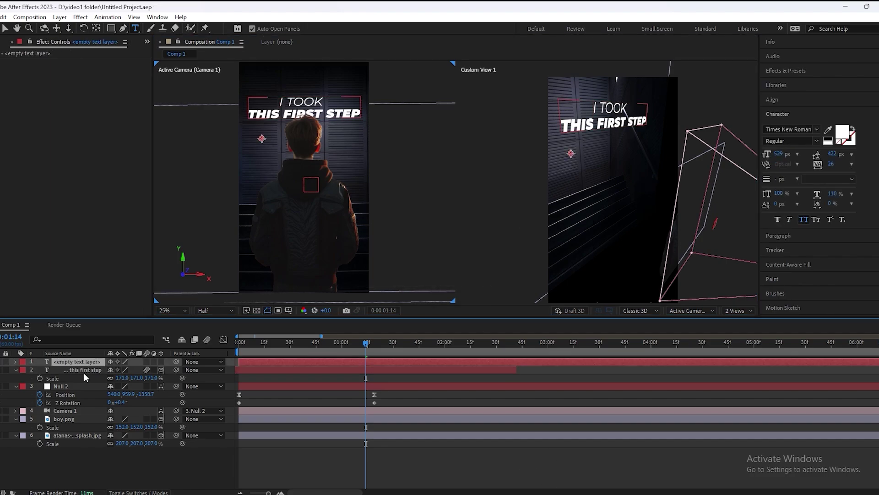
{"action": "left_click", "coordinate": [84, 370]}
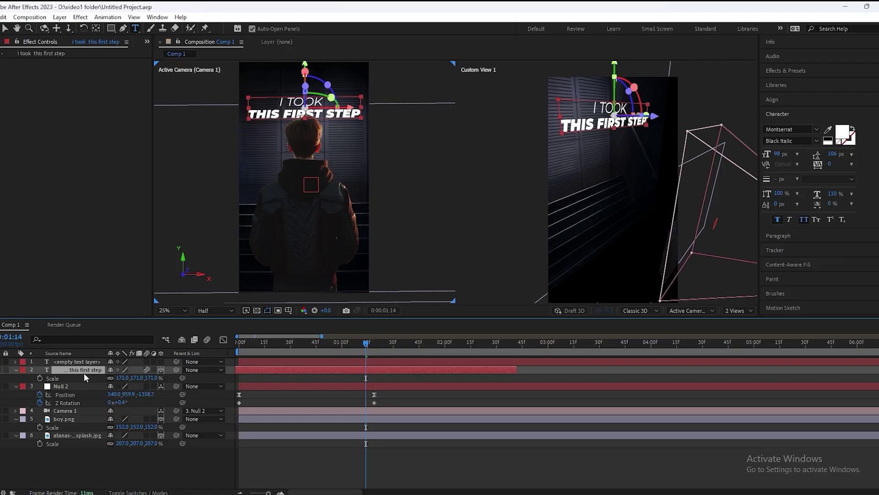
- Apply the "mohi" preset to the title layer, adding a Drop Shadow with 100% opacity, distance 15 and softness 62
{"action": "key", "text": "ctrl+space"}
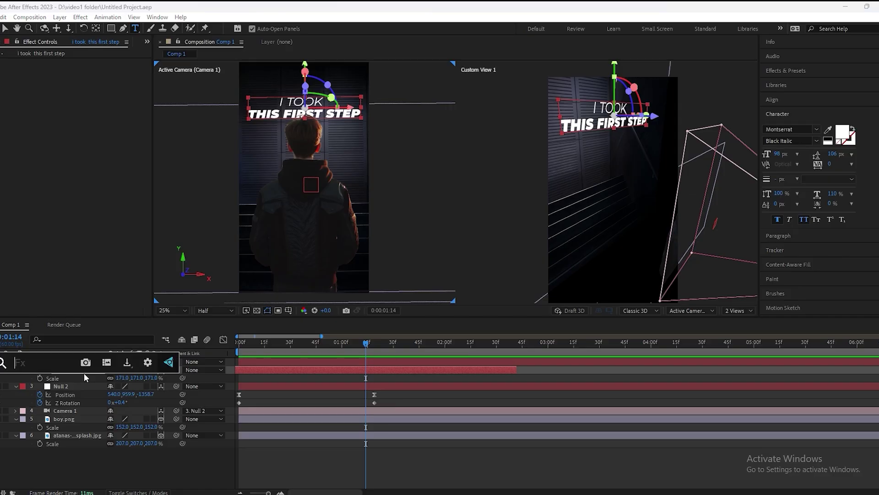
{"action": "type", "text": "mohi"}
{"action": "left_click", "coordinate": [94, 403]}
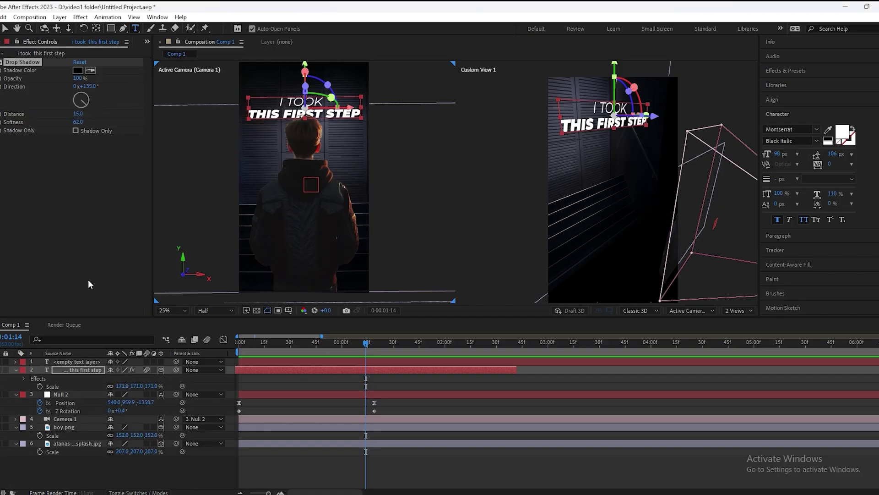
{"action": "key", "text": "v"}
{"action": "left_click", "coordinate": [95, 372]}
- Apply Deep Glow to the title layer with radius 400, exposure 0.40 and Unmult enabled
{"action": "key", "text": "ctrl+space"}
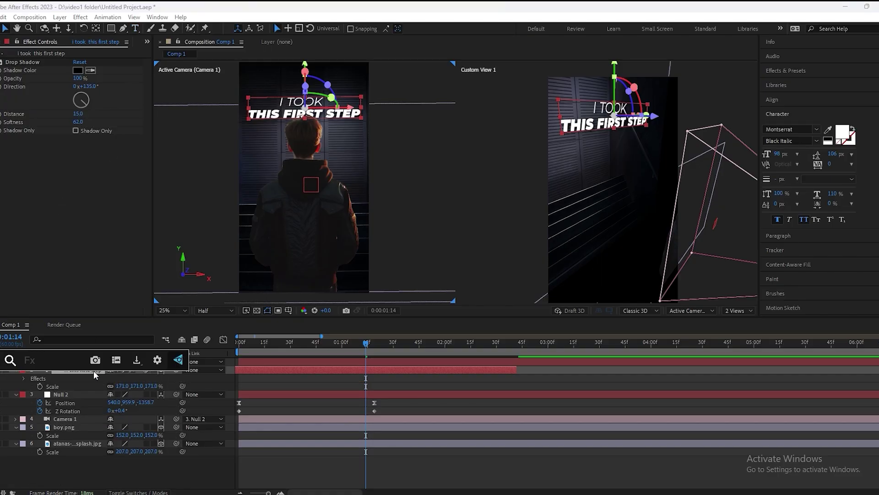
{"action": "type", "text": "deep"}
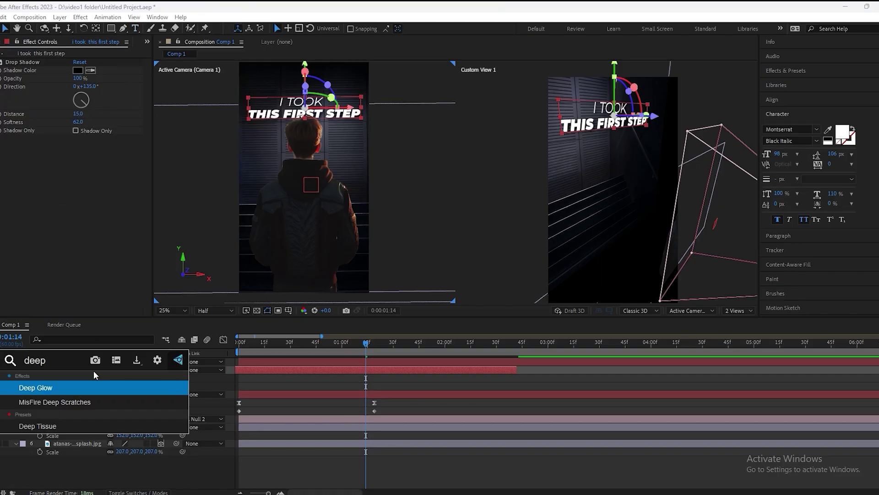
{"action": "left_click", "coordinate": [82, 390]}
{"action": "left_click", "coordinate": [76, 277]}
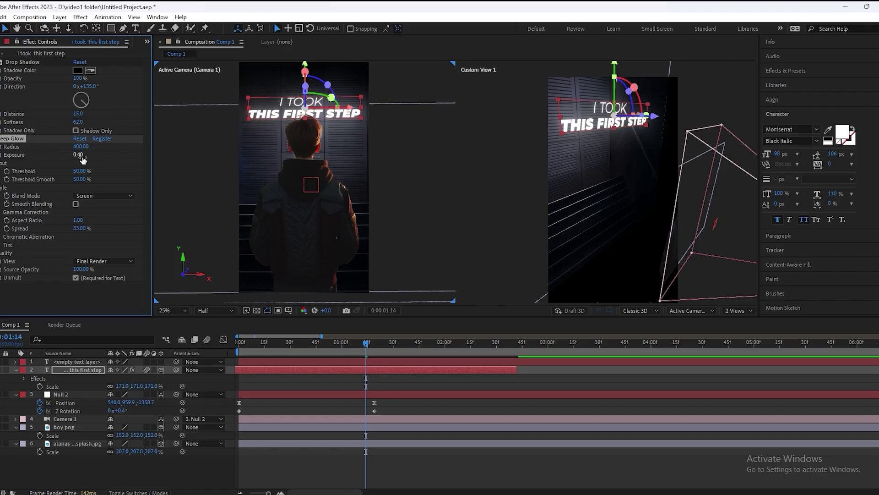
{"action": "left_click_drag", "start_coordinate": [21, 62], "coordinate": [7, 270]}
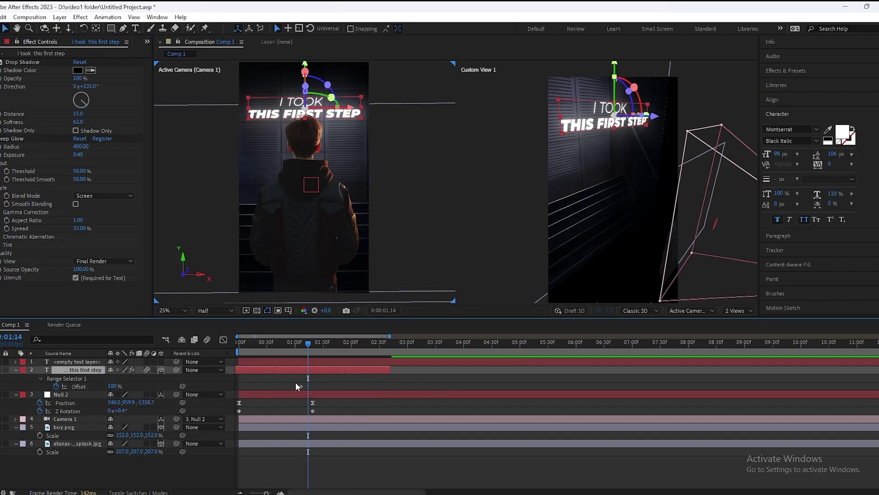
- Collapse the title layer's keyframed properties and clear the selection
{"action": "left_click", "coordinate": [321, 389]}
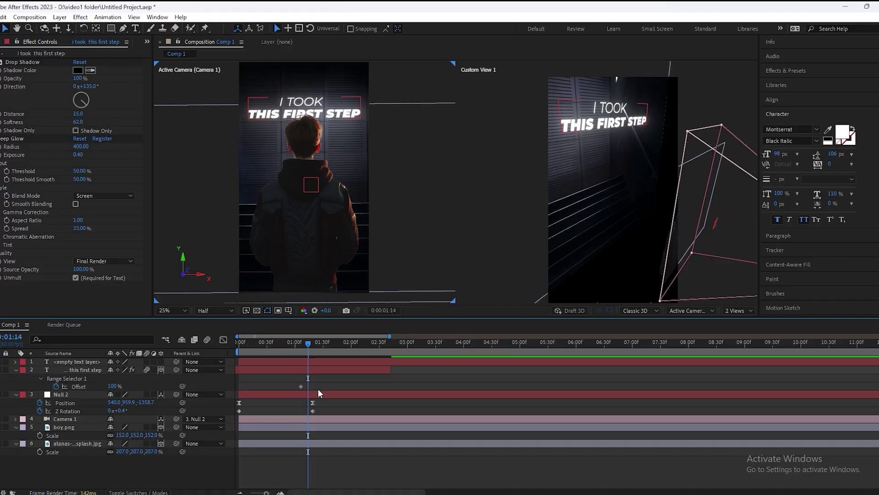
{"action": "left_click", "coordinate": [16, 370]}
{"action": "left_click", "coordinate": [277, 373]}
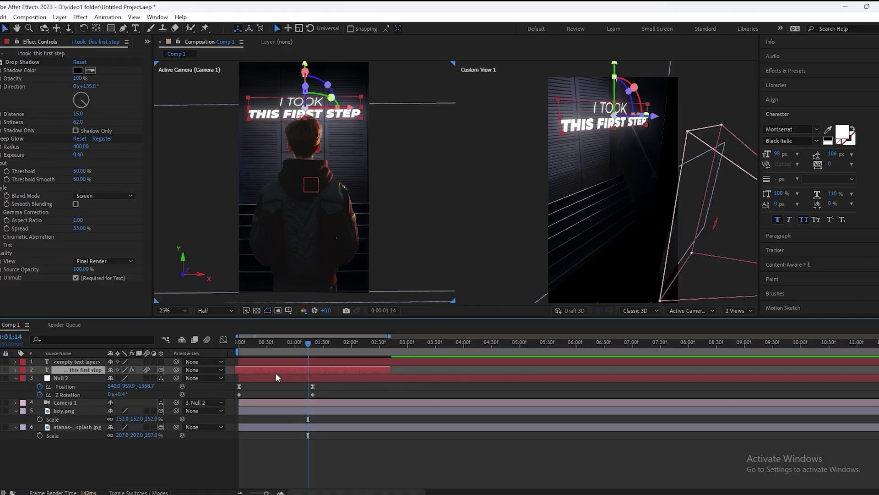
{"action": "left_click", "coordinate": [406, 438]}
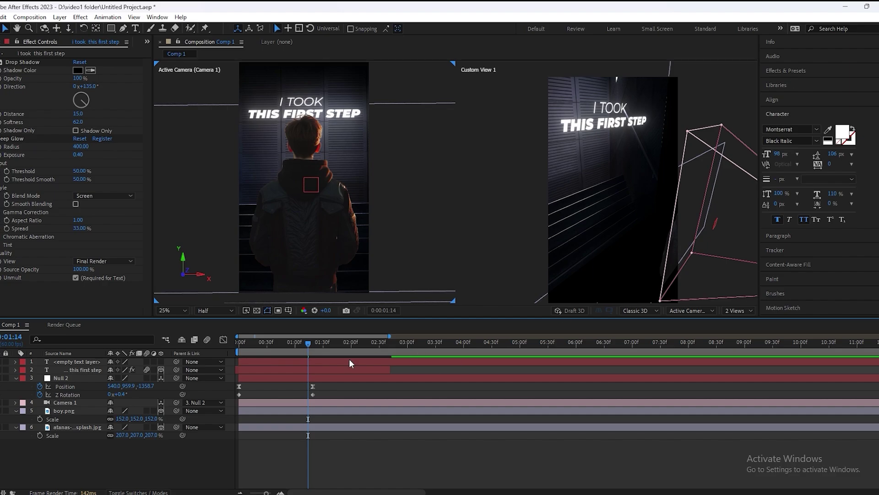
- Find the slide presets and apply Slide Down By Character to the title layer
{"action": "left_click", "coordinate": [80, 373]}
{"action": "key", "text": "ctrl+space"}
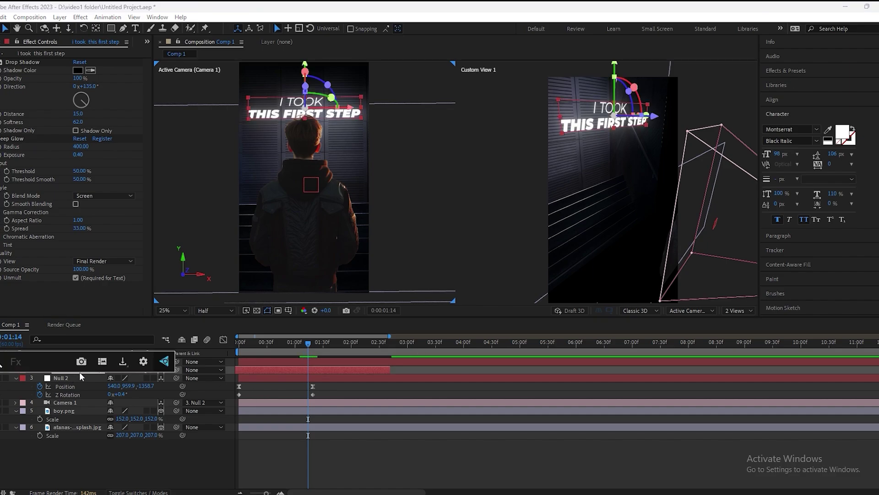
{"action": "type", "text": "sli"}
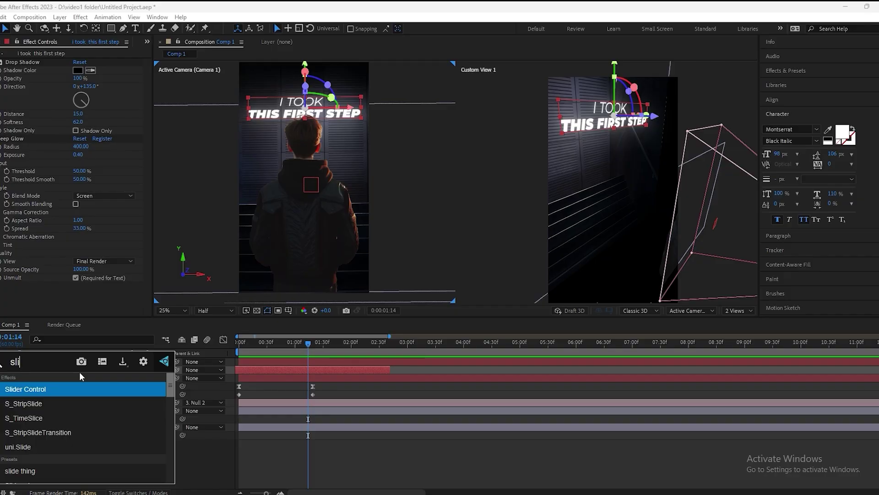
{"action": "type", "text": "de"}
{"action": "scroll", "coordinate": [63, 429], "scroll_direction": "down", "scroll_amount": 1}
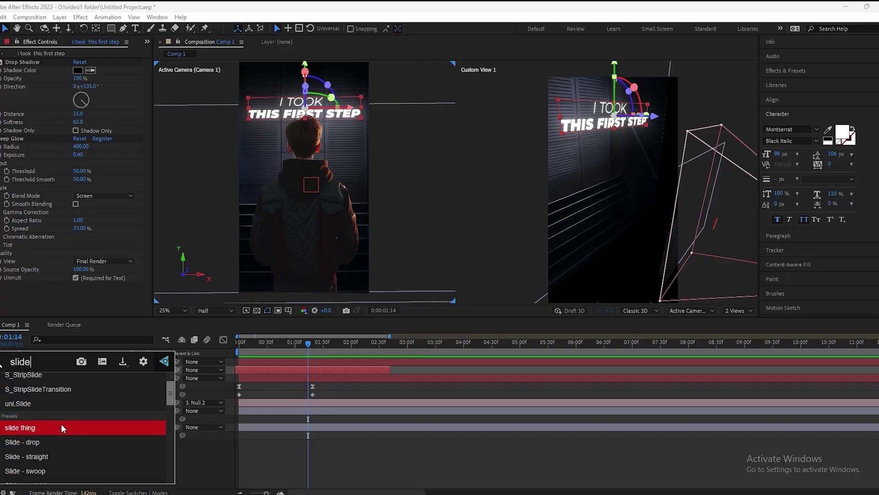
{"action": "scroll", "coordinate": [60, 427], "scroll_direction": "down", "scroll_amount": 2}
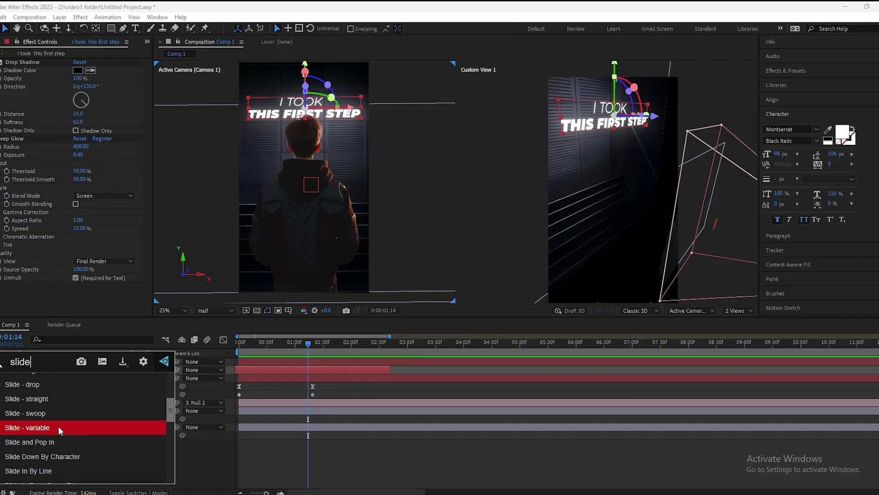
{"action": "left_click", "coordinate": [48, 457]}
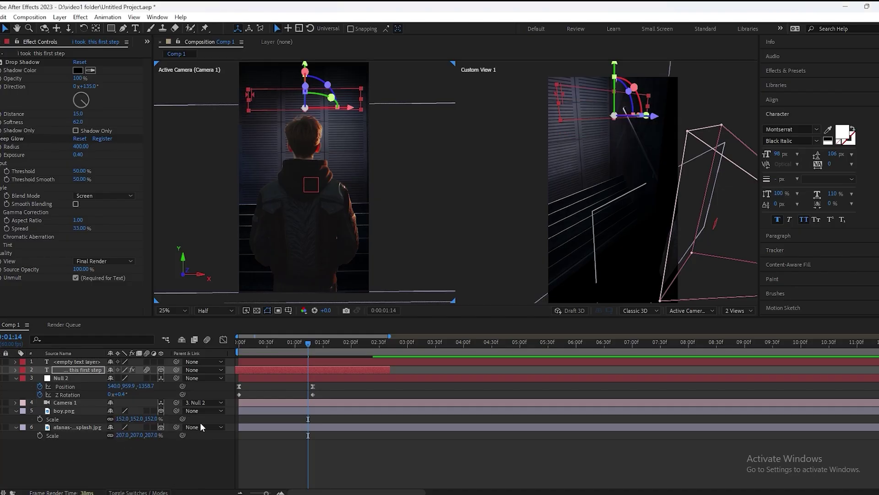
- Shorten the title's slide by pulling its last Offset keyframe in, and shift the layer so the slide starts at about 0:00:32
{"action": "key", "text": "u"}
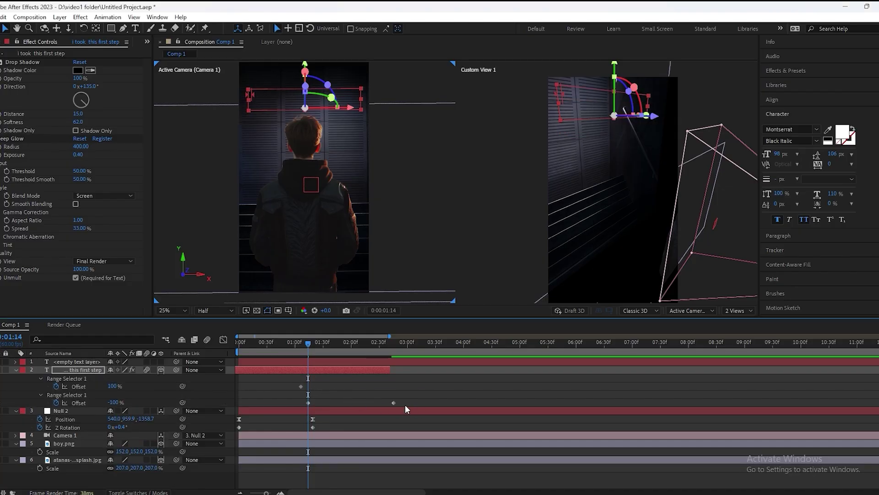
{"action": "left_click_drag", "start_coordinate": [393, 403], "coordinate": [309, 377]}
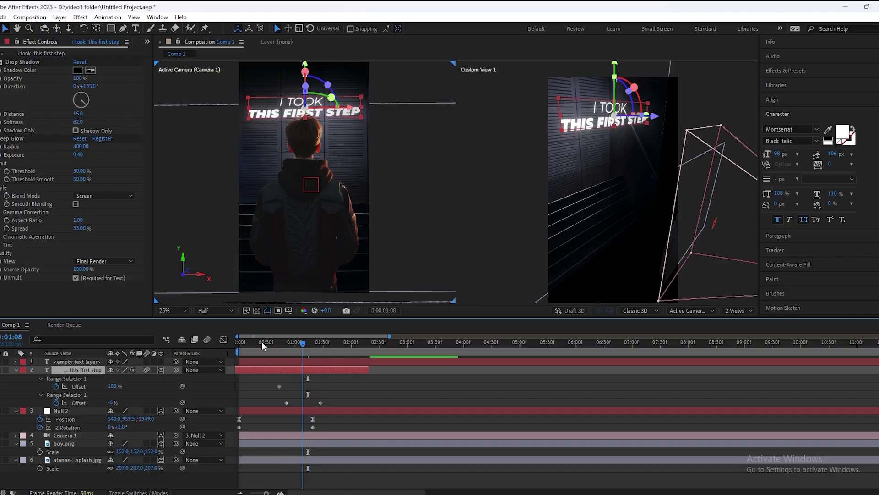
{"action": "left_click", "coordinate": [247, 346]}
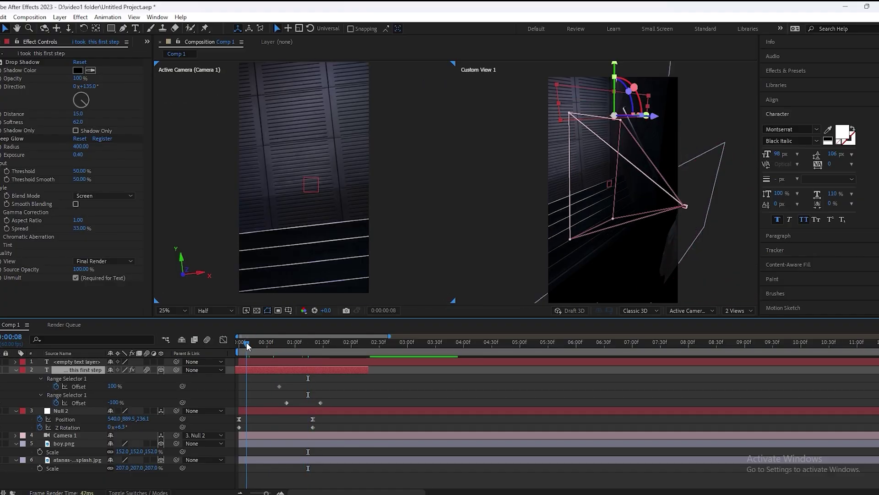
{"action": "left_click_drag", "start_coordinate": [247, 346], "coordinate": [280, 374]}
- Preview the title's slide animation from the start and extend its last Offset keyframe to 0:01:17
{"action": "key", "text": "Home"}
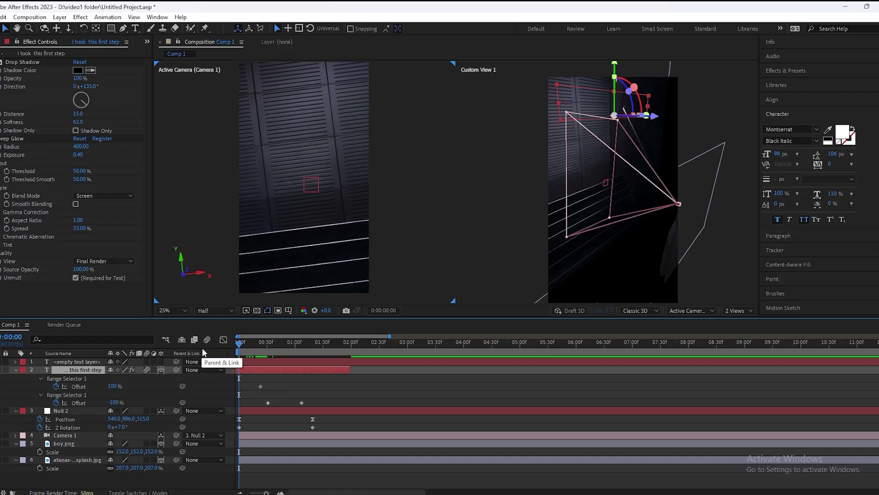
{"action": "key", "text": "space"}
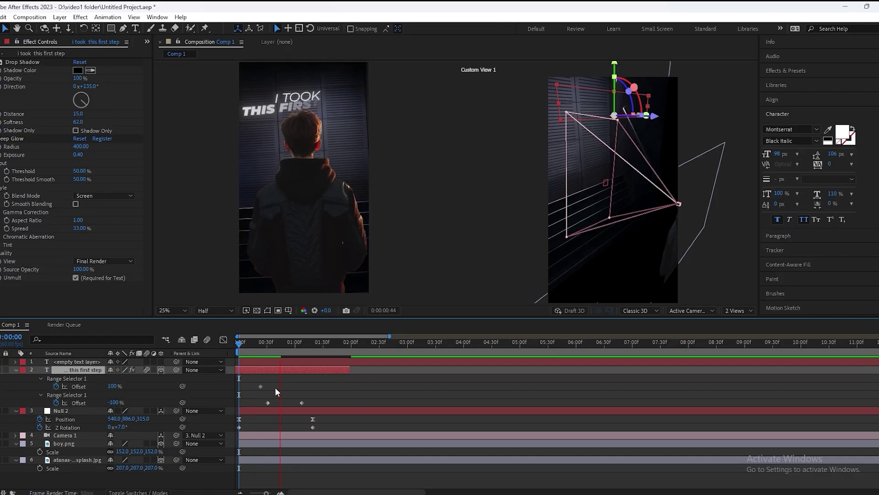
{"action": "key", "text": "space"}
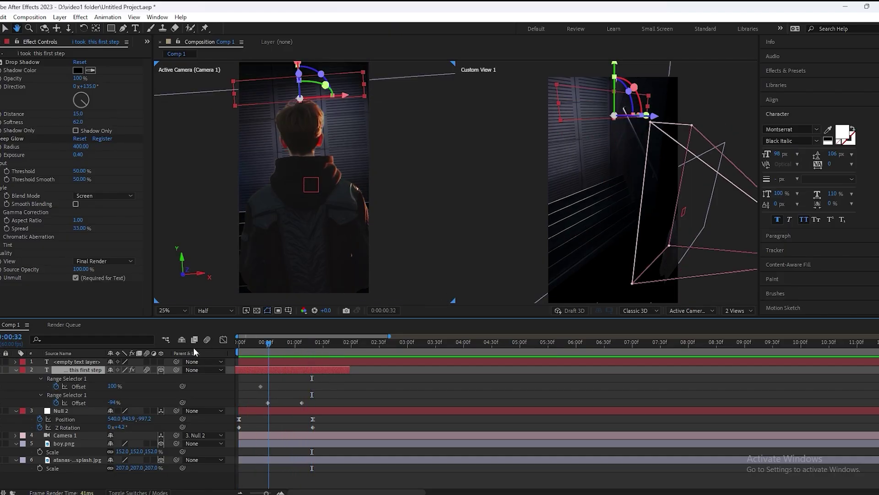
{"action": "key", "text": "space"}
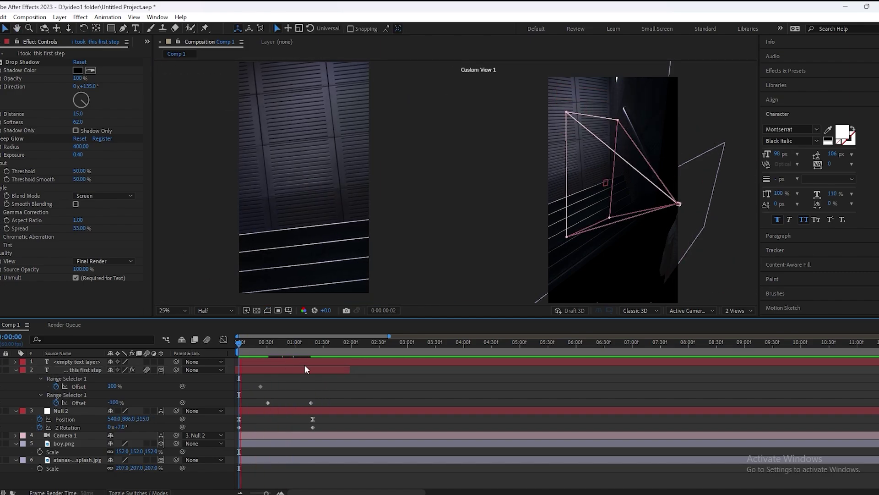
{"action": "key", "text": "space"}
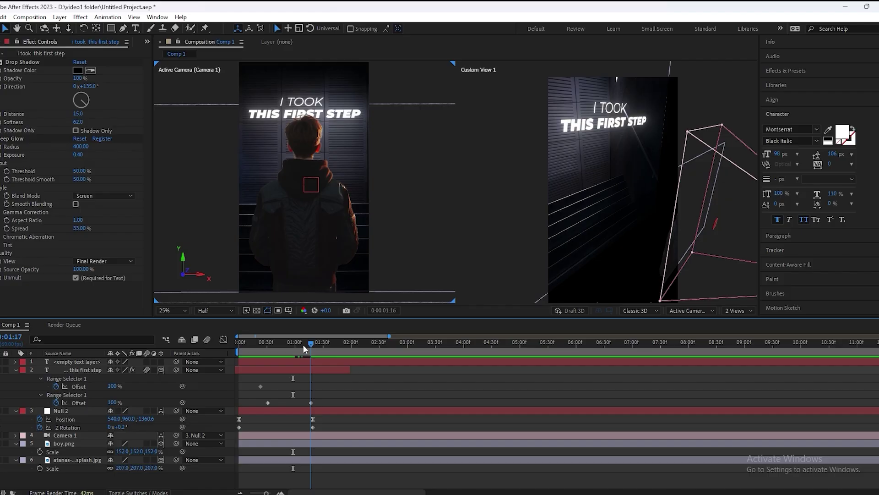
{"action": "key", "text": "space"}
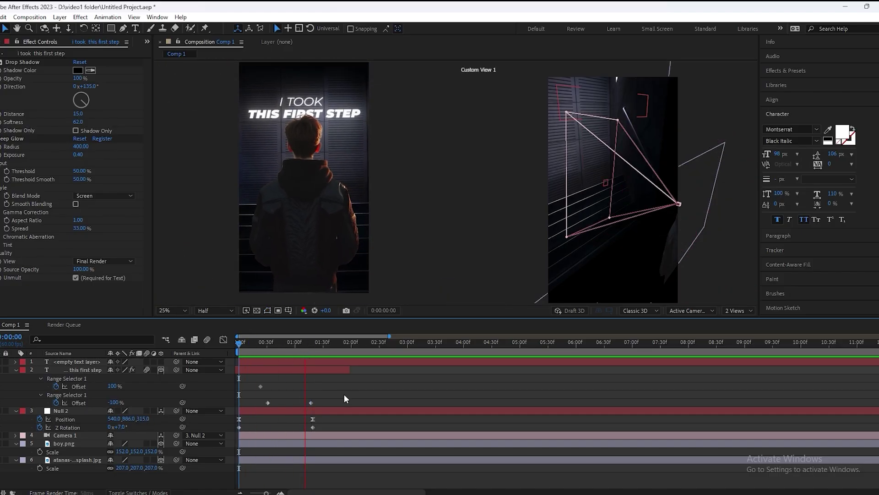
{"action": "key", "text": "space"}
- Move Null 2's last Position and Z Rotation keyframes to about 0:01:26
{"action": "scroll", "coordinate": [295, 420], "scroll_direction": "up", "scroll_amount": 1}
{"action": "mouse_move", "coordinate": [344, 414]}
{"action": "left_mouse_down"}
{"action": "mouse_move", "coordinate": [324, 435]}
{"action": "mouse_move", "coordinate": [347, 426]}
{"action": "left_mouse_up"}
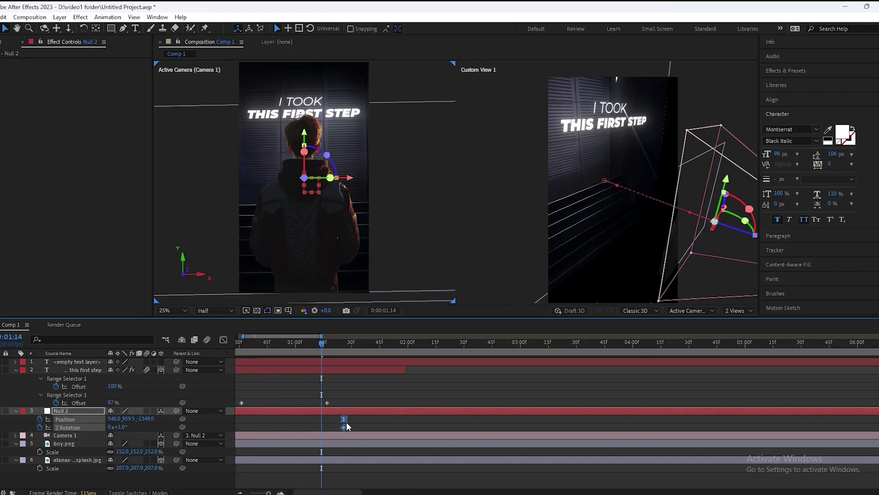
{"action": "left_click", "coordinate": [323, 481]}
{"action": "left_click_drag", "start_coordinate": [322, 491], "coordinate": [317, 491]}
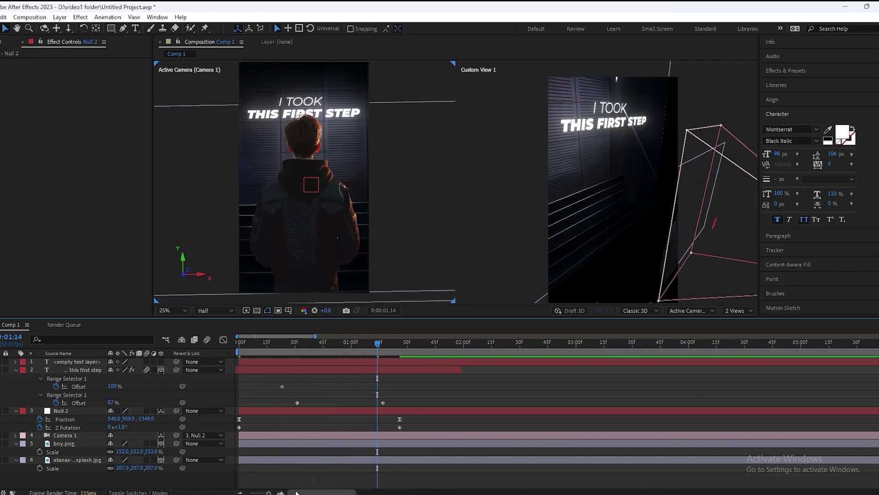
- Duplicate Null 2 and delete the last Position and Z Rotation keyframes on the copy
{"action": "left_click", "coordinate": [413, 413]}
{"action": "key", "text": "ctrl+d"}
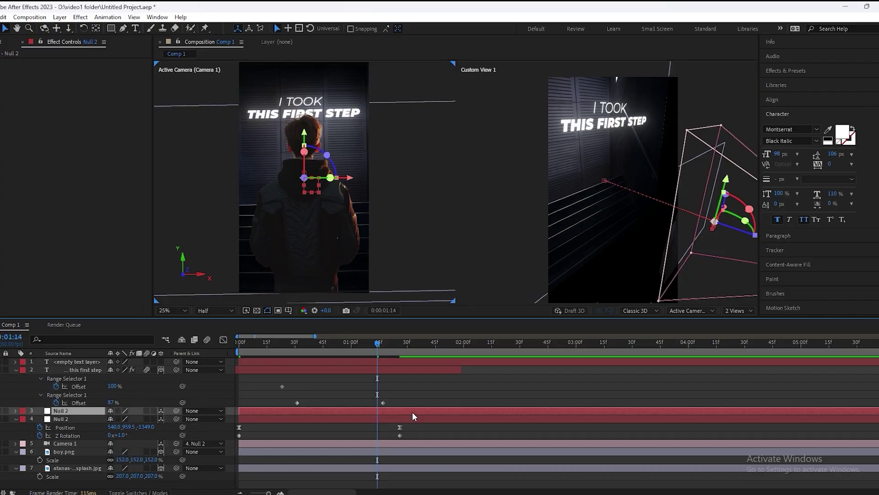
{"action": "key", "text": "u"}
{"action": "left_click_drag", "start_coordinate": [415, 417], "coordinate": [382, 433]}
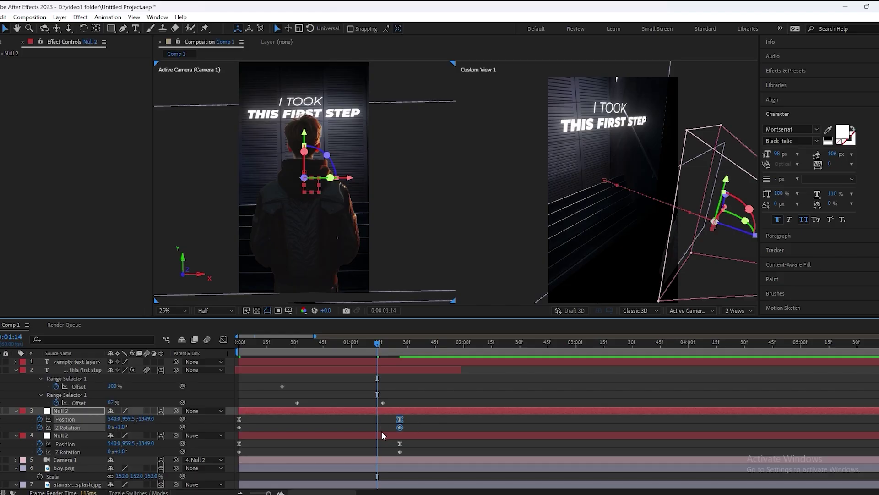
{"action": "key", "text": "Delete"}
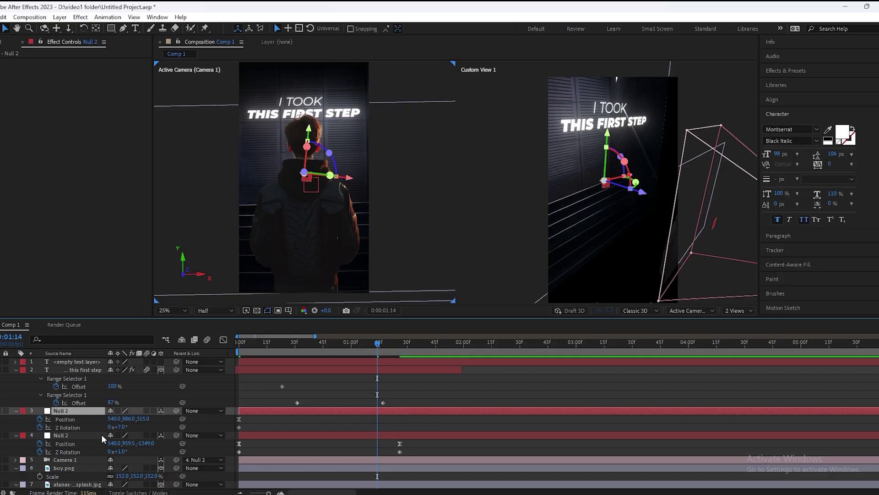
- Parent the original Null 2 to its duplicate and rename the duplicate "controller 3"
{"action": "left_click", "coordinate": [72, 439]}
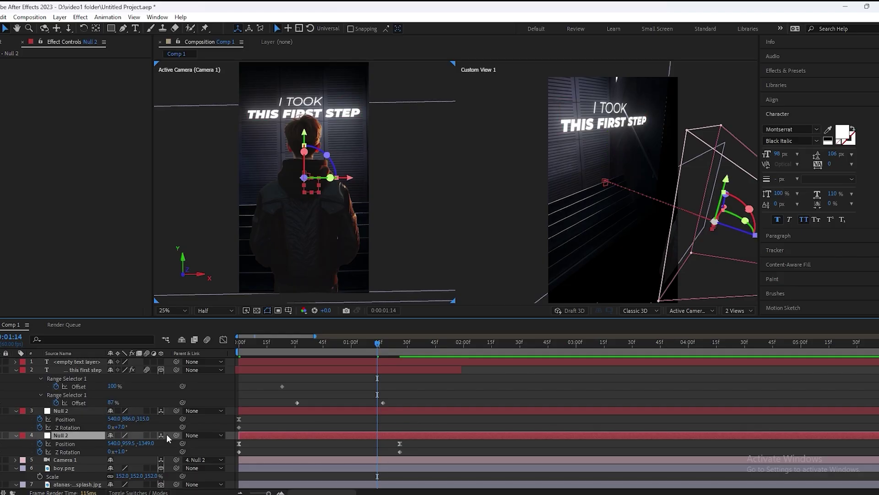
{"action": "left_click_drag", "start_coordinate": [176, 435], "coordinate": [62, 411]}
{"action": "right_click", "coordinate": [62, 410]}
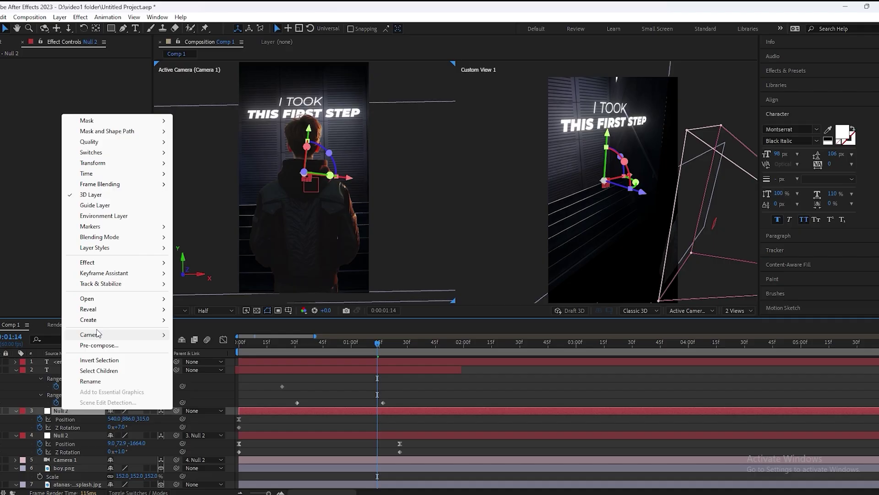
{"action": "left_click", "coordinate": [103, 381]}
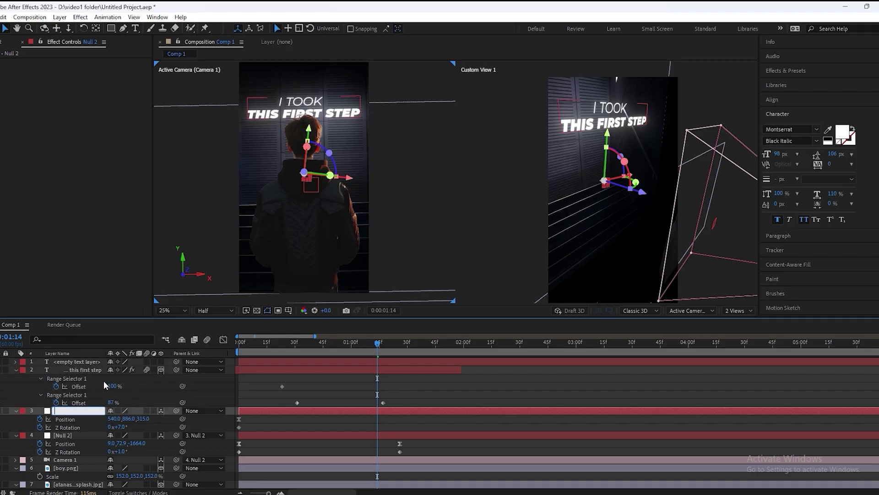
{"action": "type", "text": "controller 3"}
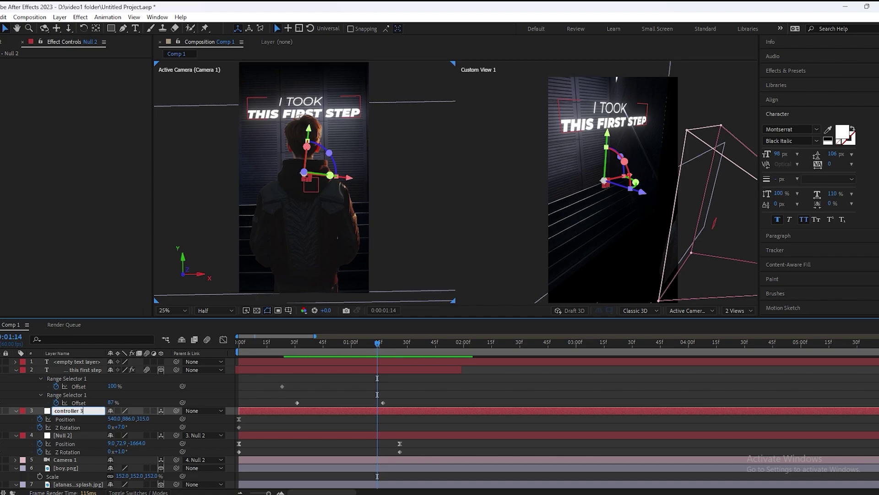
{"action": "key", "text": "Return"}
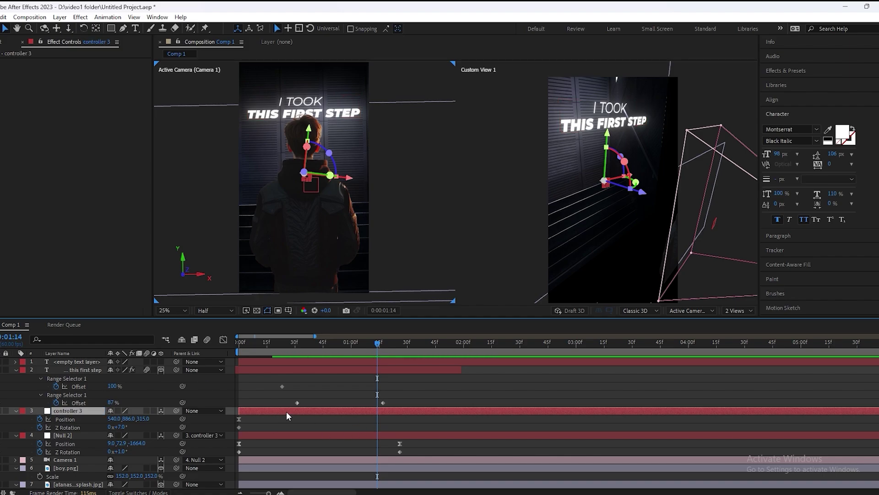
- Shift the controller 3 layer to start at 0:01:14 and keyframe its Position at 0:01:48 with Z at -47
{"action": "left_click_drag", "start_coordinate": [288, 414], "coordinate": [414, 415]}
{"action": "scroll", "coordinate": [385, 442], "scroll_direction": "down", "scroll_amount": 1}
{"action": "scroll", "coordinate": [386, 440], "scroll_direction": "up", "scroll_amount": 1, "text": "alt"}
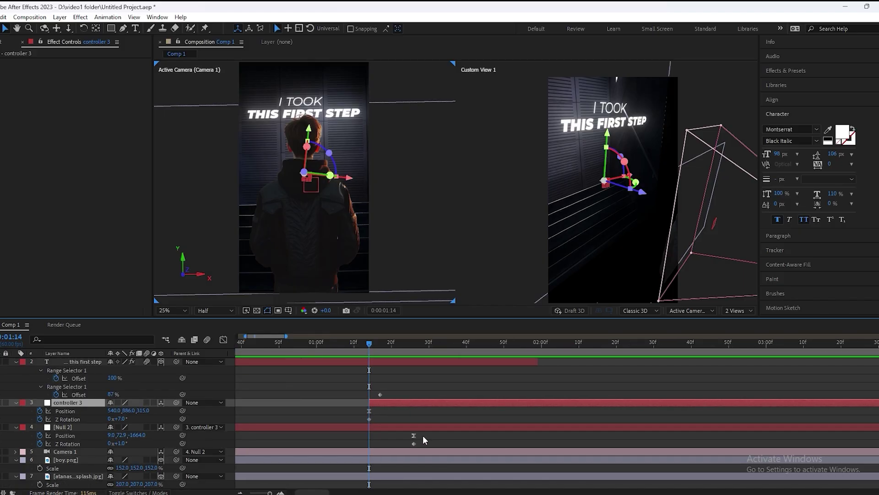
{"action": "left_click_drag", "start_coordinate": [424, 446], "coordinate": [406, 431]}
{"action": "left_click", "coordinate": [395, 409]}
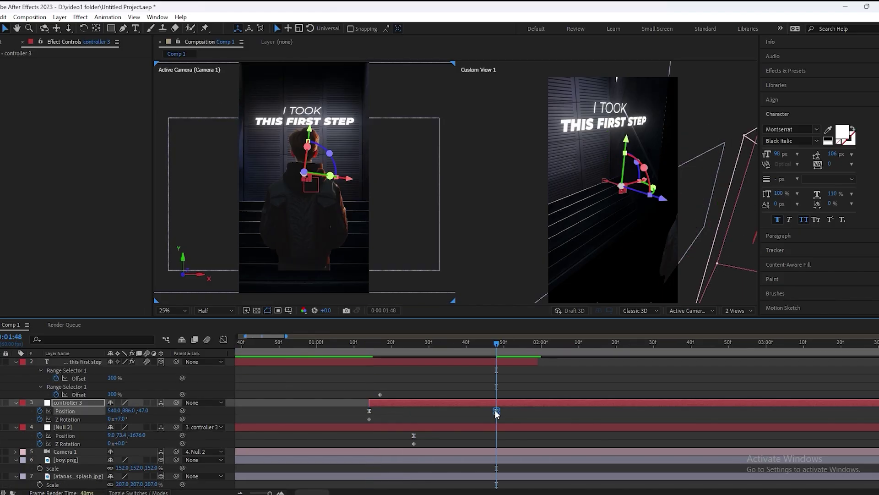
- Undo the last Position keyframe on controller 3, and key its Position at 0:01:40 with Z at -1015, saving the project
{"action": "key", "text": "ctrl+z"}
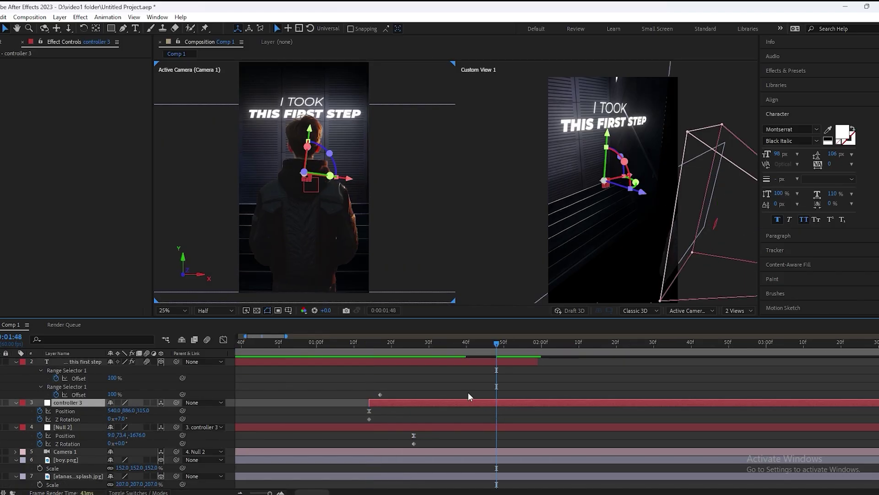
{"action": "left_click", "coordinate": [369, 342]}
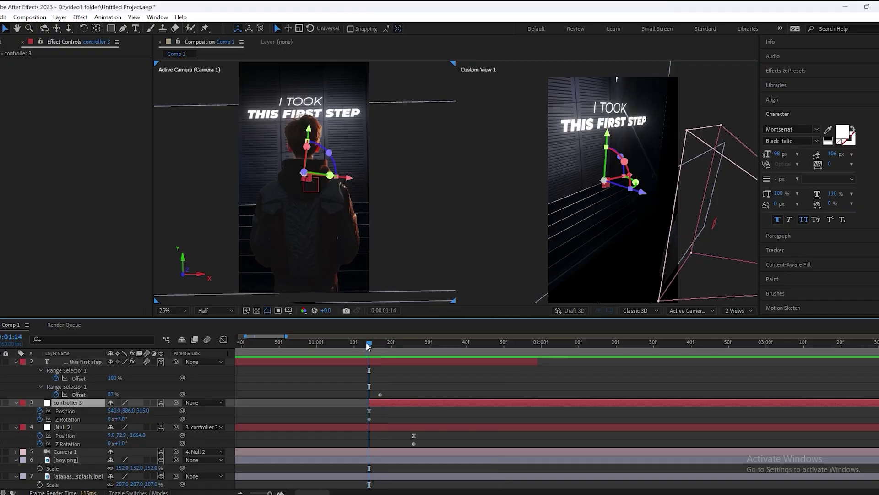
{"action": "left_click_drag", "start_coordinate": [367, 342], "coordinate": [465, 349]}
{"action": "left_click", "coordinate": [496, 403]}
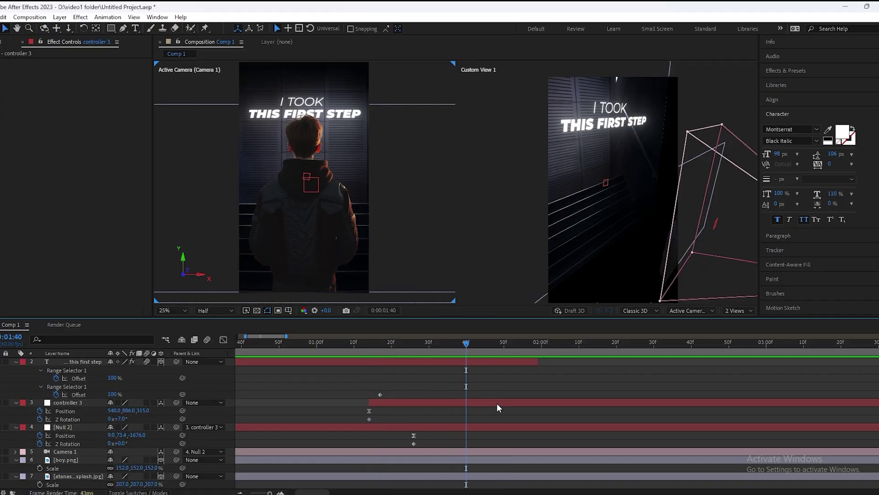
{"action": "left_click", "coordinate": [497, 403]}
{"action": "left_click_drag", "start_coordinate": [143, 412], "coordinate": [1, 417]}
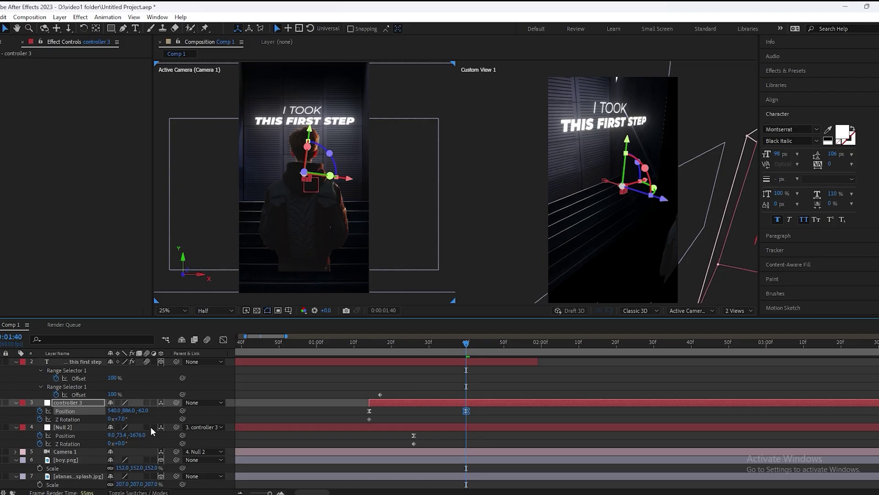
{"action": "left_click_drag", "start_coordinate": [143, 412], "coordinate": [31, 417]}
{"action": "left_click_drag", "start_coordinate": [129, 425], "coordinate": [25, 439]}
{"action": "key", "text": "ctrl+s"}
- Reshape controller 3's Position speed curve so the move starts fast and eases out gradually into its last keyframe, and save the project
{"action": "left_click_drag", "start_coordinate": [494, 409], "coordinate": [337, 419]}
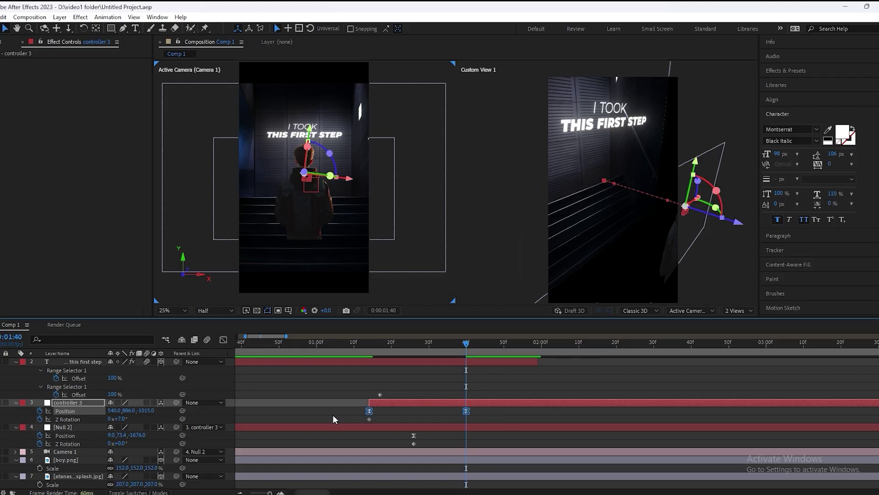
{"action": "left_click", "coordinate": [223, 340]}
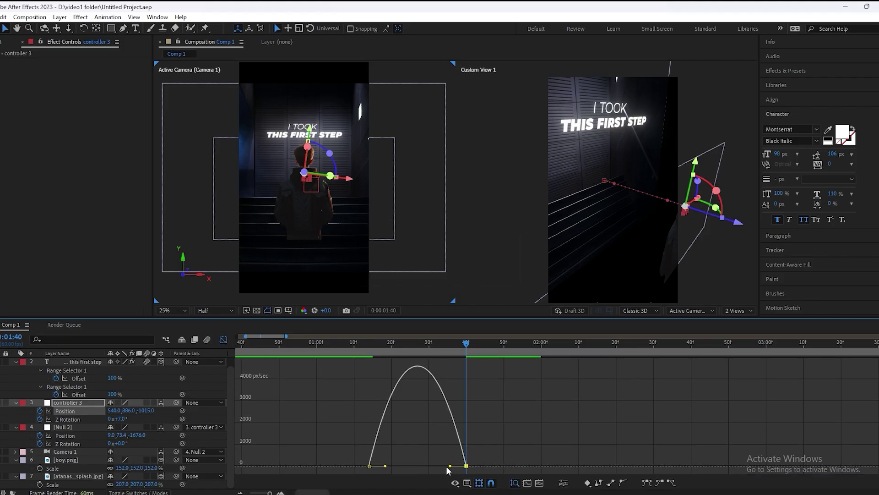
{"action": "left_click_drag", "start_coordinate": [451, 466], "coordinate": [361, 466]}
{"action": "left_click", "coordinate": [223, 339]}
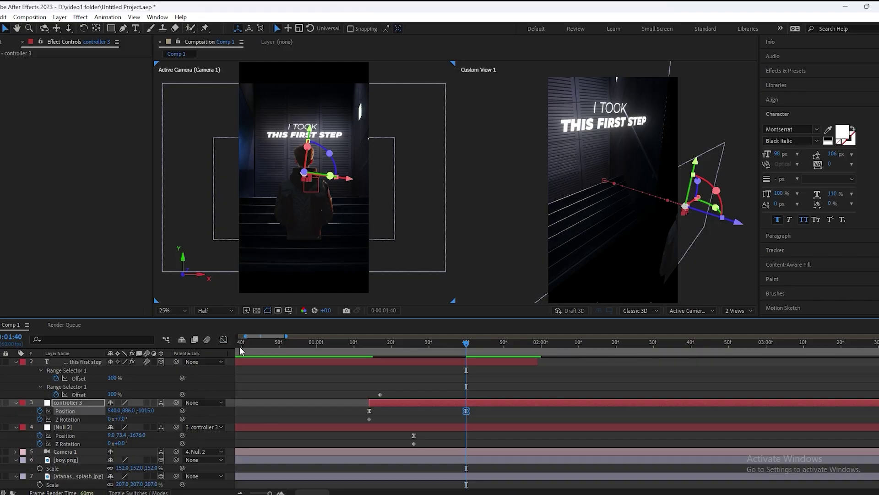
{"action": "left_click", "coordinate": [427, 378]}
{"action": "key", "text": "ctrl+s"}
- Move controller 3's last Position keyframe to 0:01:51 and preview the camera animation from the beginning
{"action": "key", "text": "Home"}
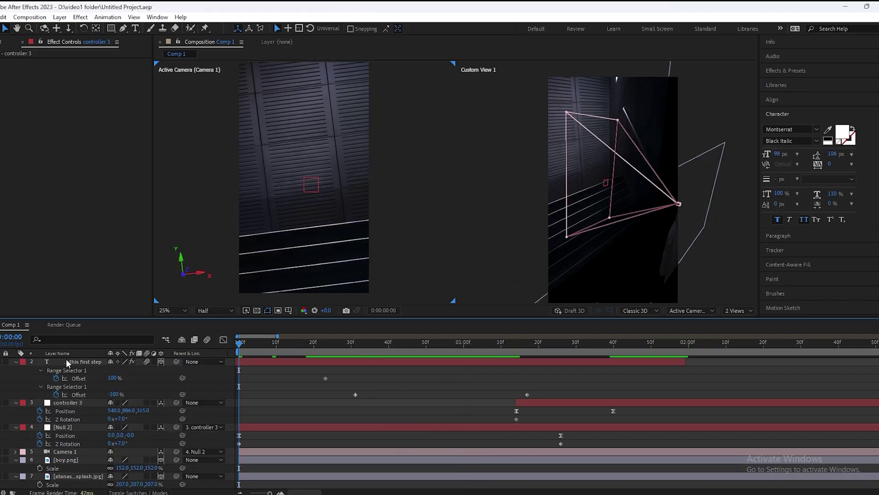
{"action": "key", "text": "space"}
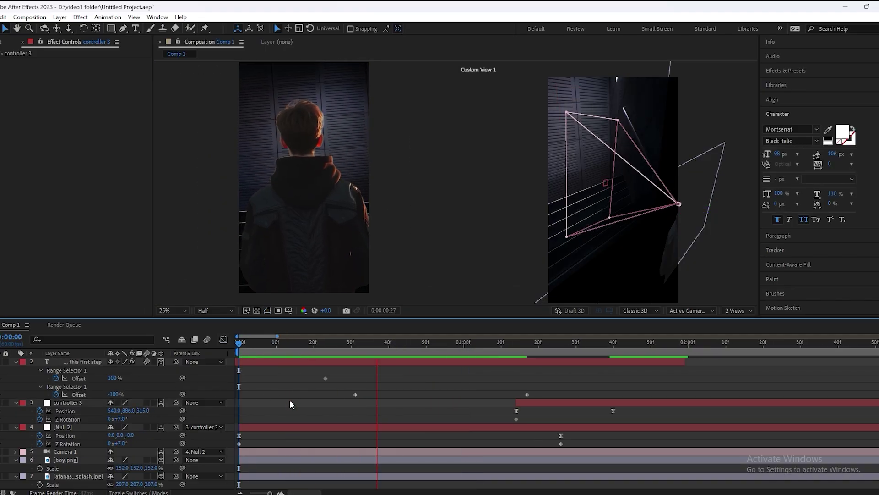
{"action": "key", "text": "space"}
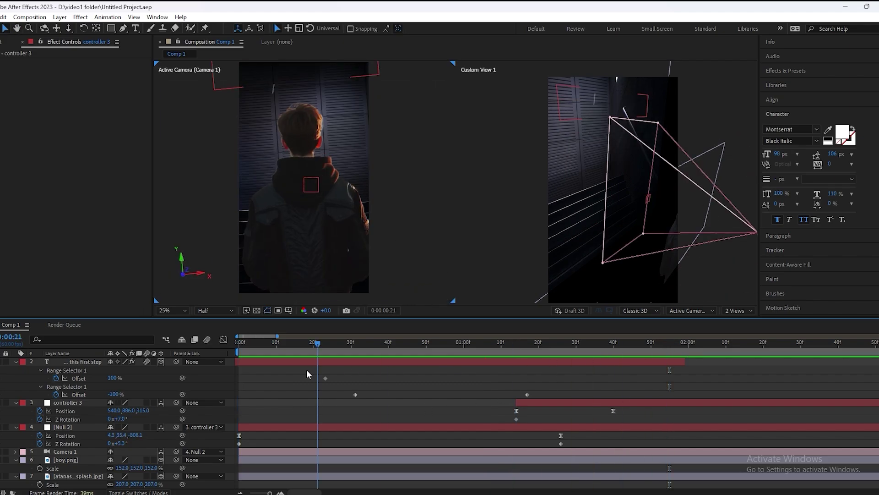
{"action": "left_click_drag", "start_coordinate": [614, 411], "coordinate": [654, 408]}
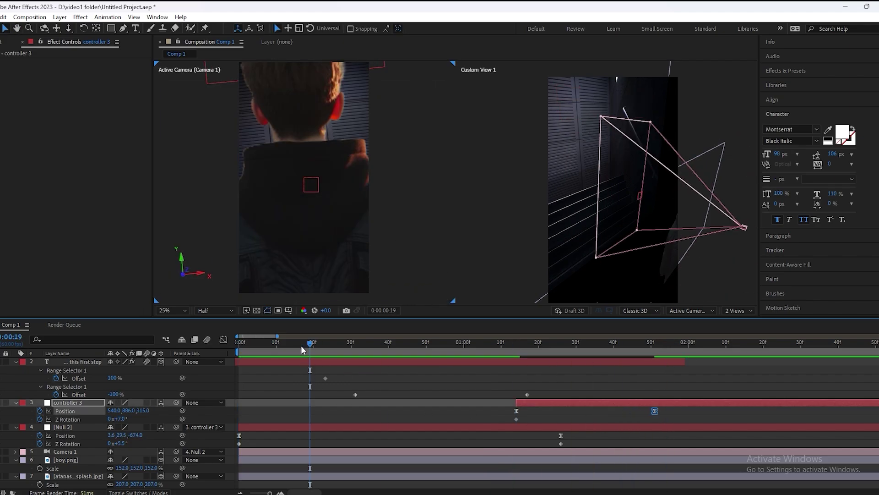
{"action": "key", "text": "Home"}
{"action": "key", "text": "space"}
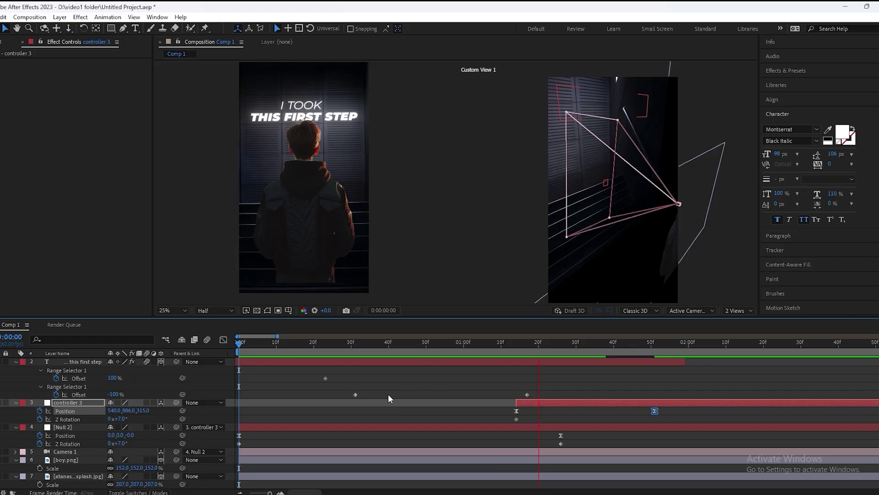
{"action": "key", "text": "space"}
{"action": "key", "text": "Home"}
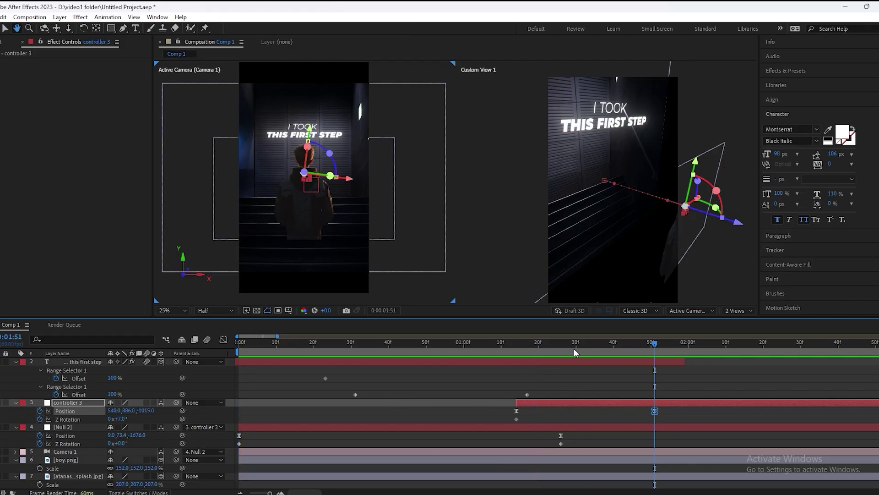
{"action": "key", "text": "space"}
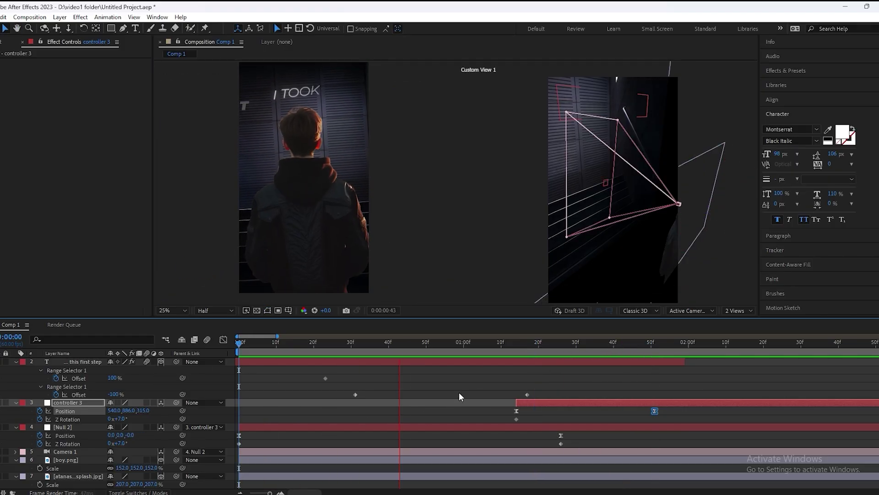
{"action": "key", "text": "space"}
- Shift the controller 3 layer with its keyframes to start at 0:01:11 and preview the animation from the beginning
{"action": "left_click_drag", "start_coordinate": [560, 404], "coordinate": [548, 404]}
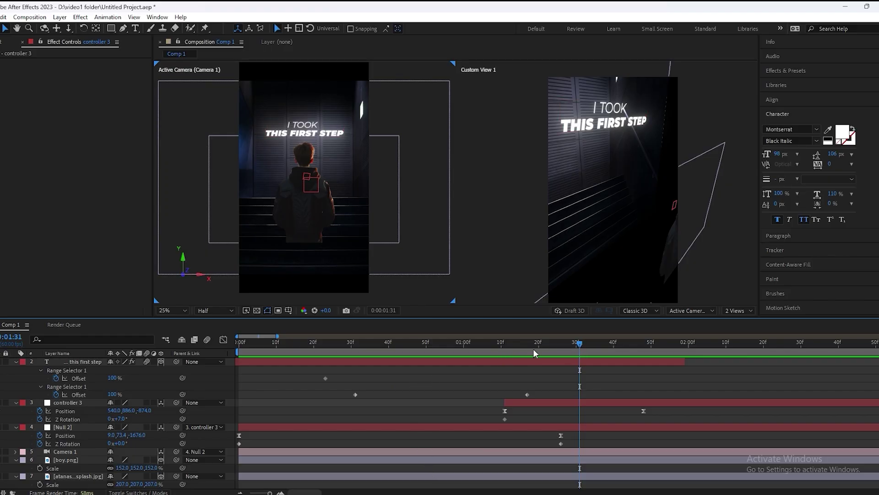
{"action": "key", "text": "Home"}
{"action": "key", "text": "space"}
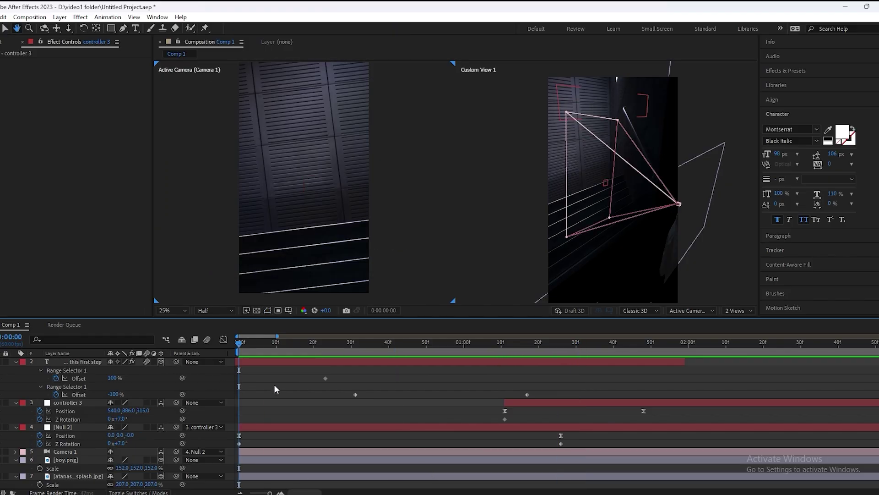
{"action": "key", "text": "space"}
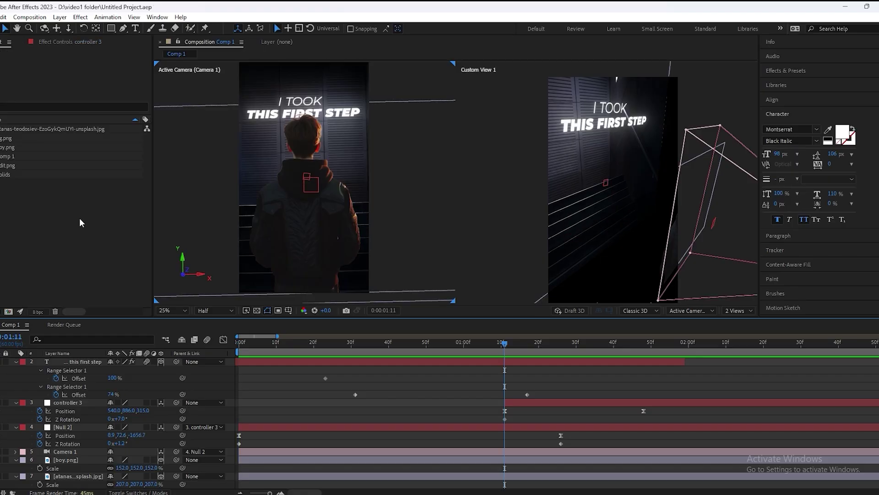
- Add bg.png as the topmost layer starting at about 0:01:09 and make it a 3D layer in front of the boy
{"action": "left_click", "coordinate": [10, 147]}
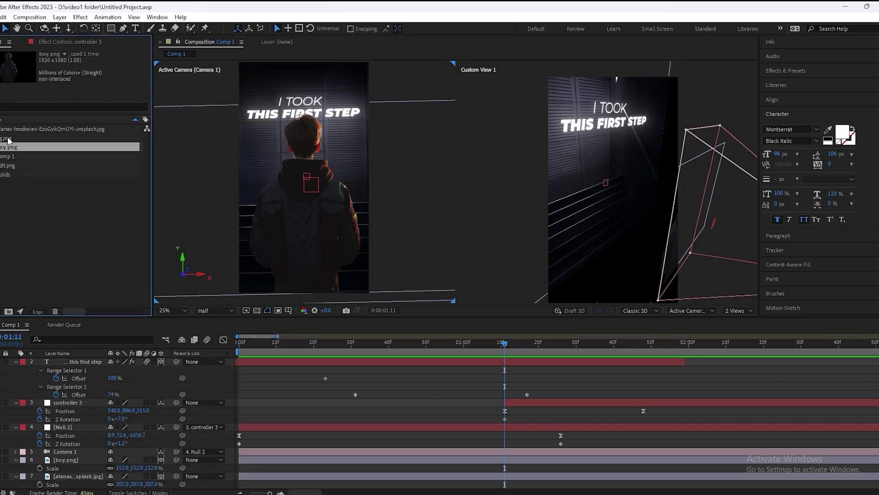
{"action": "left_click", "coordinate": [8, 139]}
{"action": "mouse_move", "coordinate": [6, 145]}
{"action": "left_mouse_down"}
{"action": "mouse_move", "coordinate": [166, 202]}
{"action": "mouse_move", "coordinate": [521, 364]}
{"action": "left_mouse_up"}
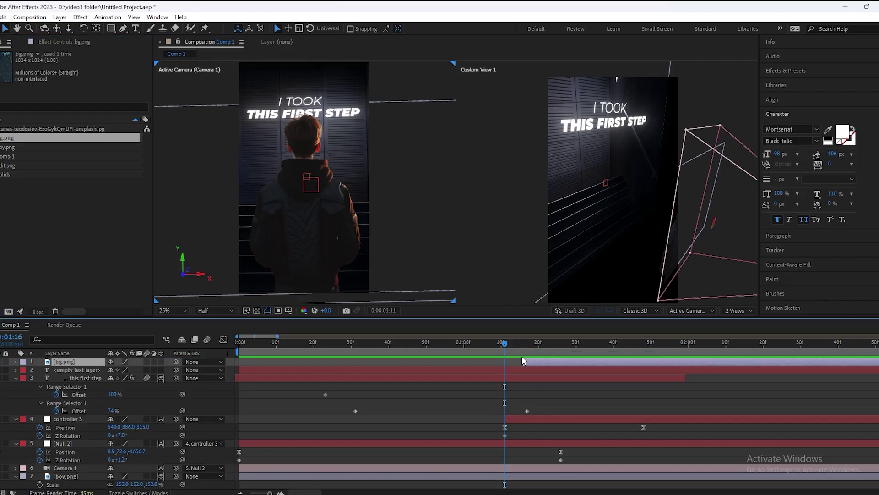
{"action": "key", "text": "s"}
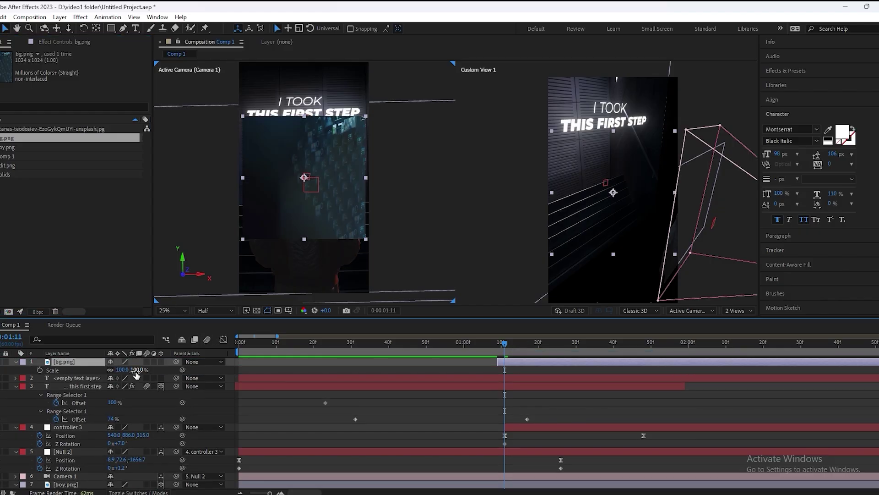
{"action": "left_click", "coordinate": [161, 361]}
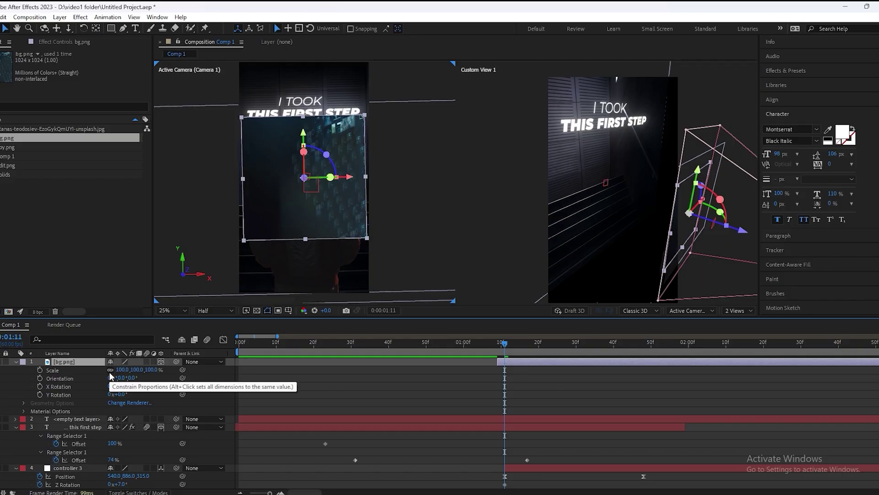
- Scale bg.png to 202% and extend its start back to about 0:01:03
{"action": "key", "text": "s"}
{"action": "left_click_drag", "start_coordinate": [123, 370], "coordinate": [354, 375]}
{"action": "left_click", "coordinate": [474, 370]}
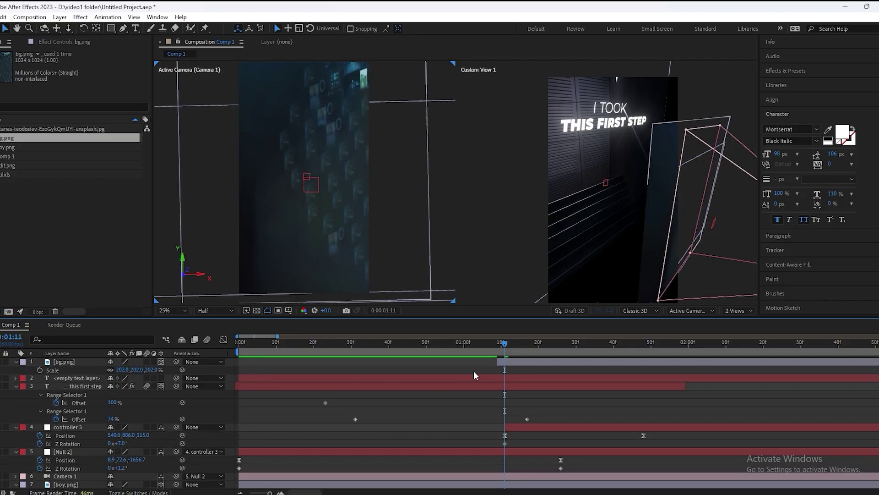
{"action": "left_click_drag", "start_coordinate": [501, 361], "coordinate": [474, 363]}
{"action": "left_click", "coordinate": [510, 371]}
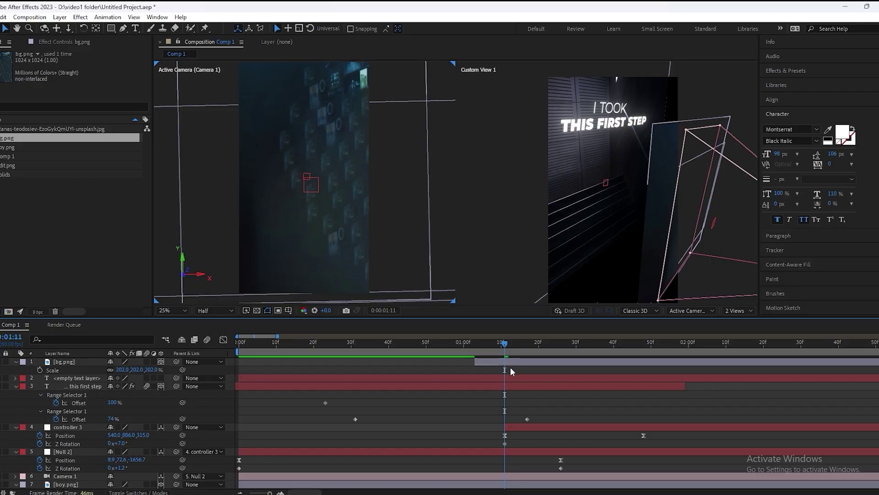
{"action": "left_click", "coordinate": [358, 494]}
{"action": "left_click", "coordinate": [359, 494]}
{"action": "left_click", "coordinate": [357, 485]}
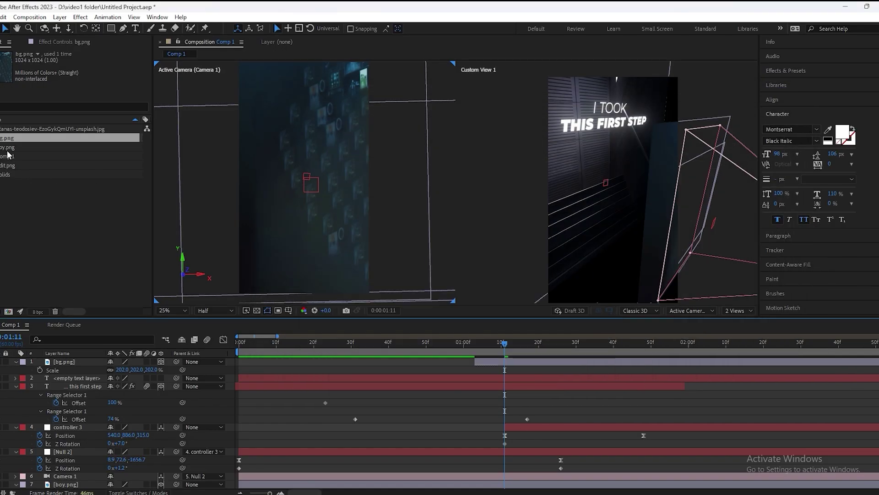
- Add edit.png above bg.png, scale it to 190% and position it over the vertical frame
{"action": "left_click", "coordinate": [9, 165]}
{"action": "left_click_drag", "start_coordinate": [16, 166], "coordinate": [167, 369]}
{"action": "key", "text": "s"}
{"action": "left_click_drag", "start_coordinate": [314, 254], "coordinate": [323, 267]}
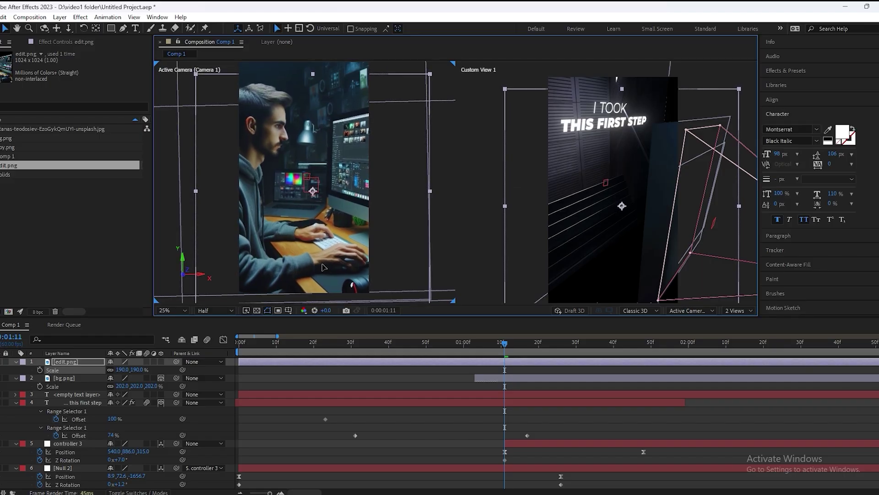
{"action": "left_click", "coordinate": [358, 393]}
- Make edit.png a 3D layer and bring it forward so it sits in front of bg.png in the camera view
{"action": "left_click", "coordinate": [172, 362]}
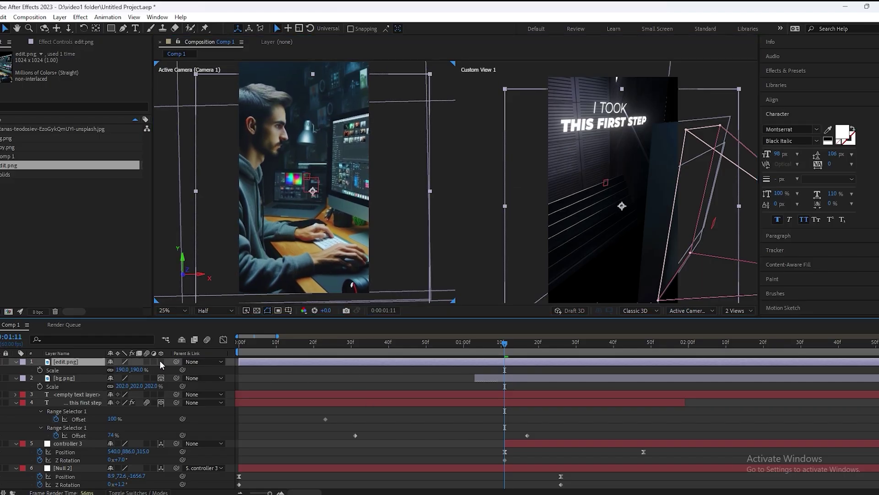
{"action": "left_click", "coordinate": [160, 362]}
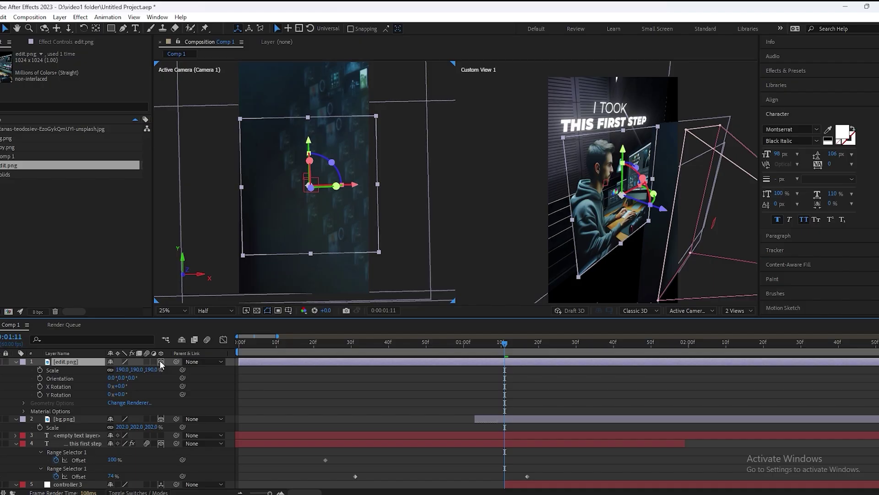
{"action": "left_click", "coordinate": [431, 349]}
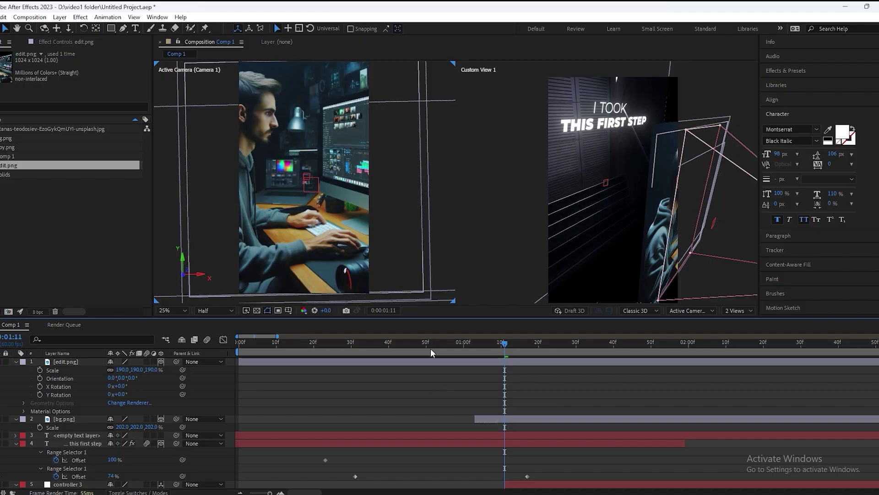
{"action": "left_click", "coordinate": [329, 252]}
{"action": "left_click", "coordinate": [482, 373]}
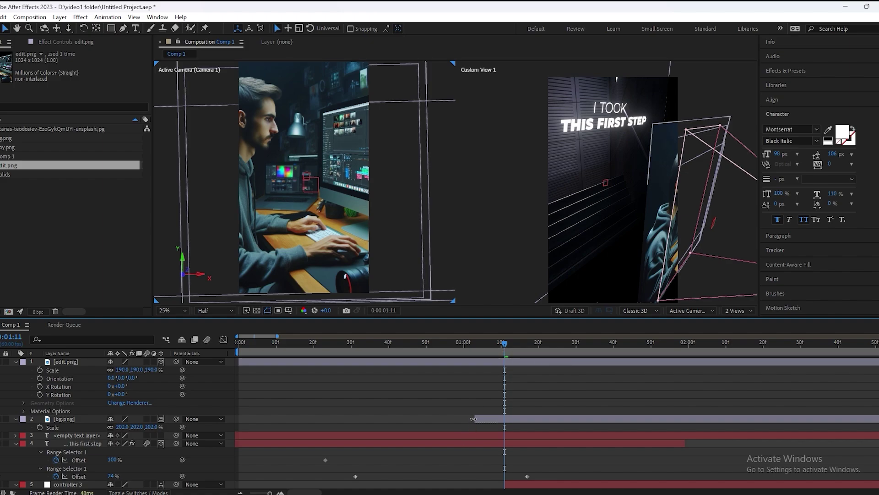
- Extend bg.png's start to about 0:00:56 and add Opacity keyframes at 100% on bg.png and edit.png at 0:01:11
{"action": "left_click_drag", "start_coordinate": [475, 420], "coordinate": [448, 423]}
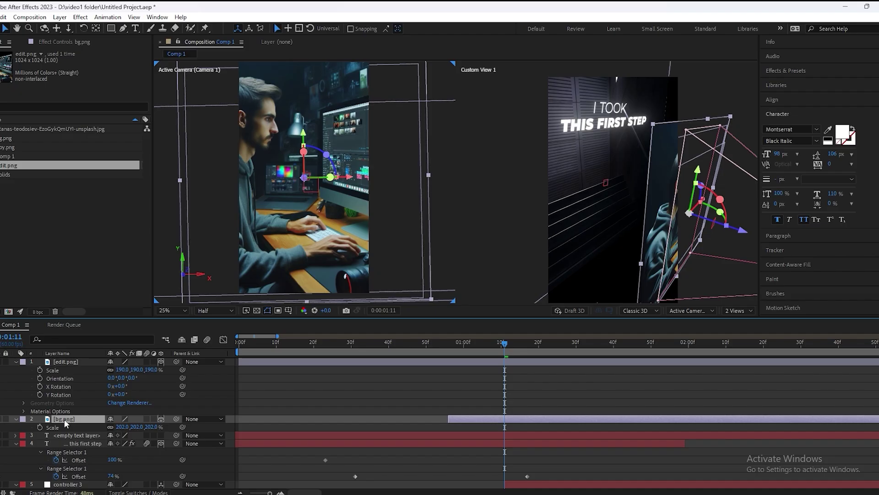
{"action": "left_click", "coordinate": [60, 360], "text": "ctrl"}
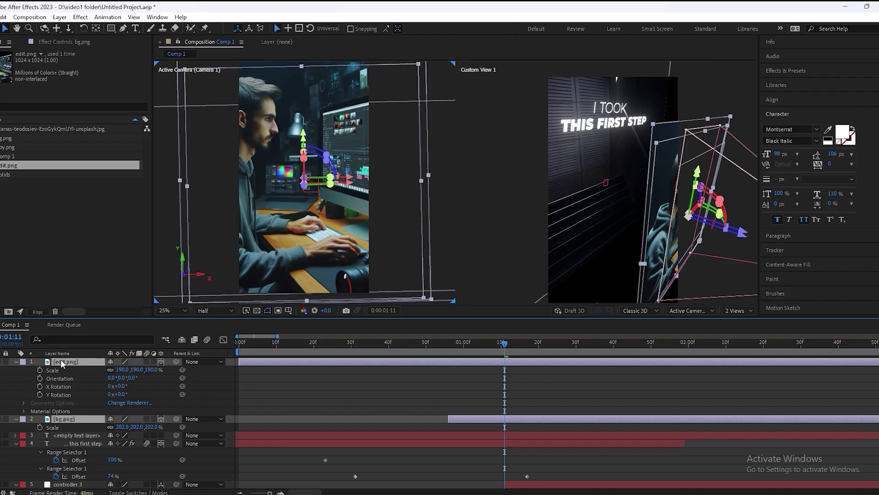
{"action": "key", "text": "alt+shift+t"}
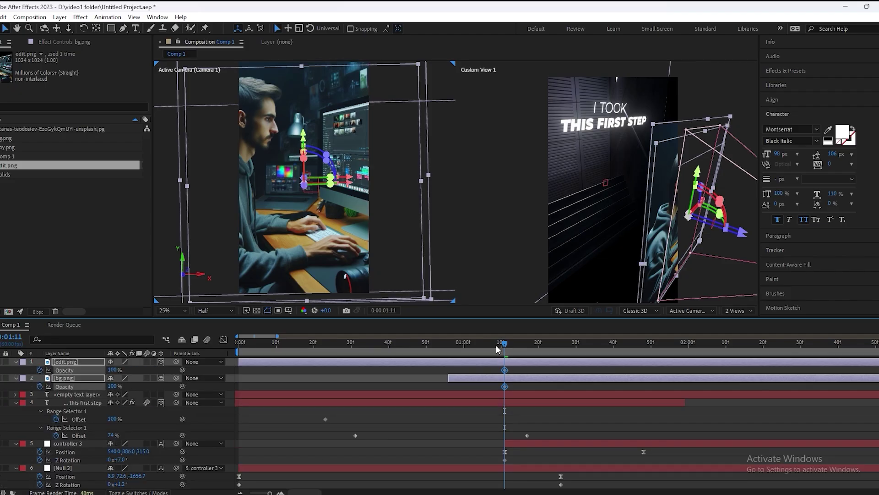
- Keyframe the Opacity of edit.png and bg.png at 0% at 0:01:02 to create a fade-in
{"action": "left_click_drag", "start_coordinate": [498, 349], "coordinate": [471, 348]}
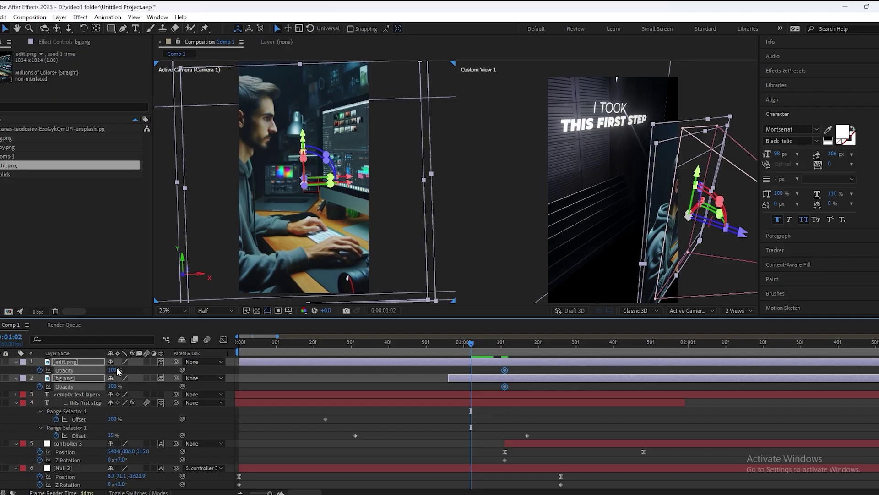
{"action": "left_click_drag", "start_coordinate": [112, 370], "coordinate": [38, 370]}
{"action": "left_click", "coordinate": [481, 380]}
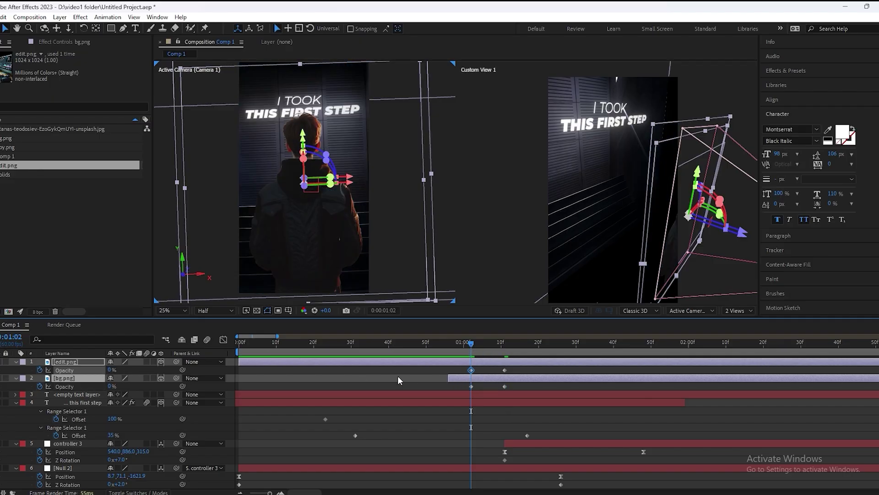
{"action": "key", "text": "="}
{"action": "left_click", "coordinate": [488, 361], "text": "shift"}
{"action": "scroll", "coordinate": [487, 365], "scroll_direction": "down", "scroll_amount": 2}
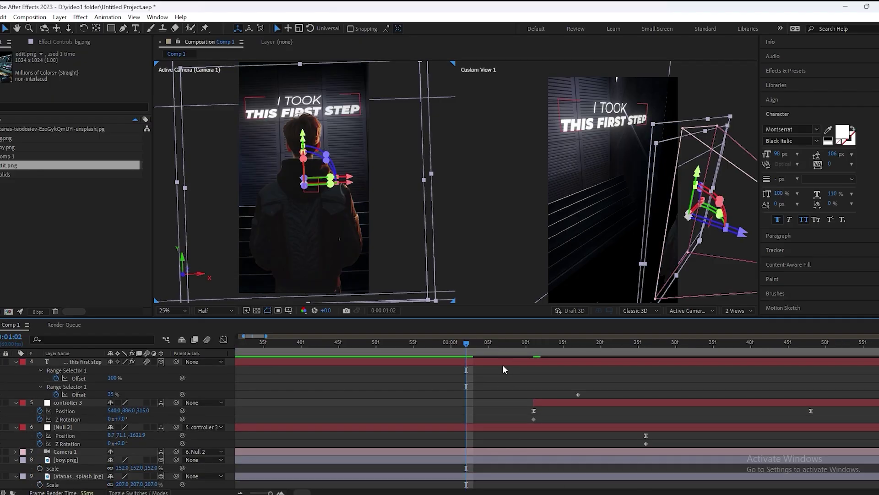
- Shift the edit.png and bg.png layers later in time so that both Opacity fades start at 0:01:11
{"action": "scroll", "coordinate": [502, 365], "scroll_direction": "up", "scroll_amount": 2}
{"action": "left_click_drag", "start_coordinate": [493, 370], "coordinate": [527, 379]}
{"action": "left_click", "coordinate": [500, 378]}
{"action": "left_click", "coordinate": [496, 362], "text": "shift"}
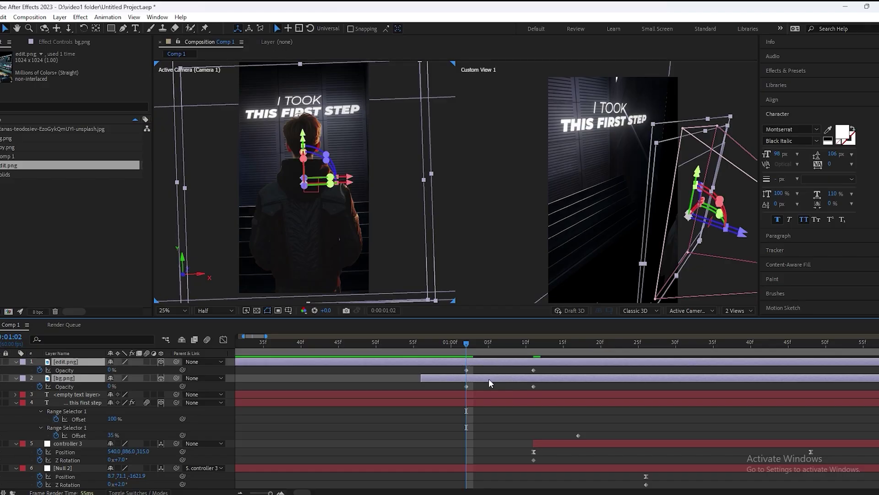
{"action": "scroll", "coordinate": [541, 381], "scroll_direction": "down", "scroll_amount": 2}
{"action": "left_click_drag", "start_coordinate": [527, 347], "coordinate": [532, 344]}
{"action": "scroll", "coordinate": [538, 380], "scroll_direction": "up", "scroll_amount": 2}
{"action": "left_click_drag", "start_coordinate": [554, 377], "coordinate": [561, 377]}
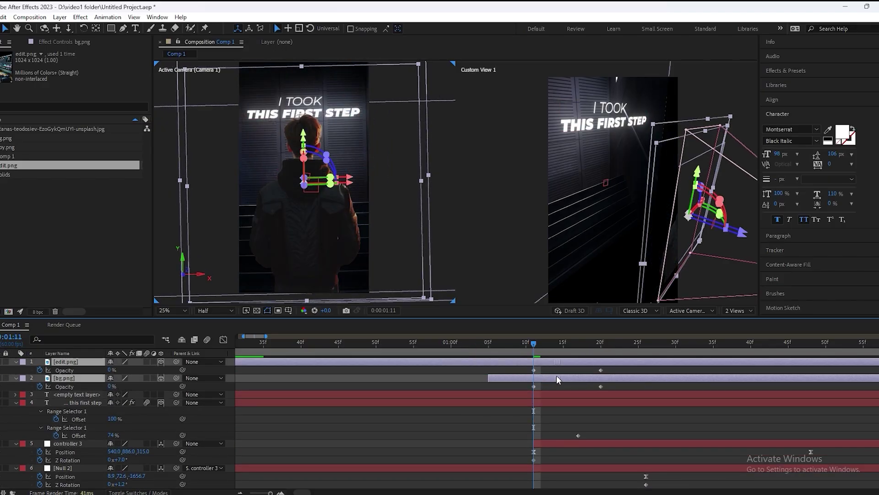
- Offset bg.png a few more frames so that its Opacity fade starts at about 0:01:16, after edit.png's fade
{"action": "left_click", "coordinate": [553, 380]}
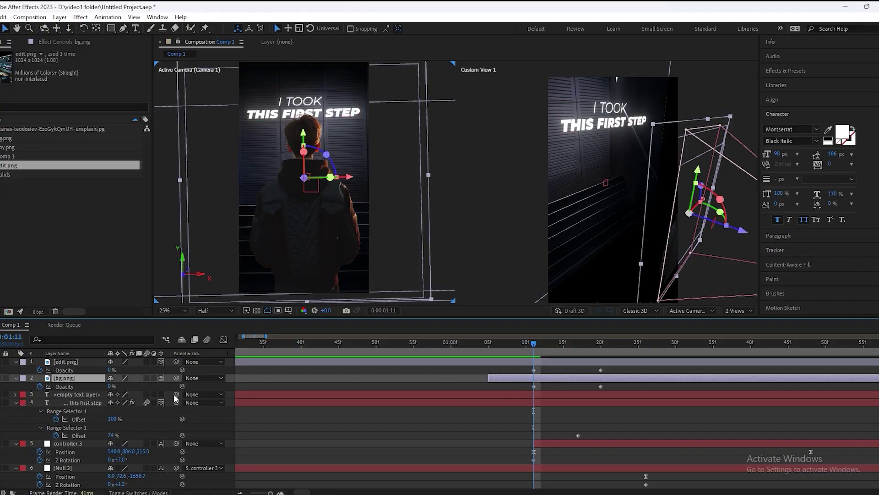
{"action": "left_click_drag", "start_coordinate": [544, 379], "coordinate": [575, 380]}
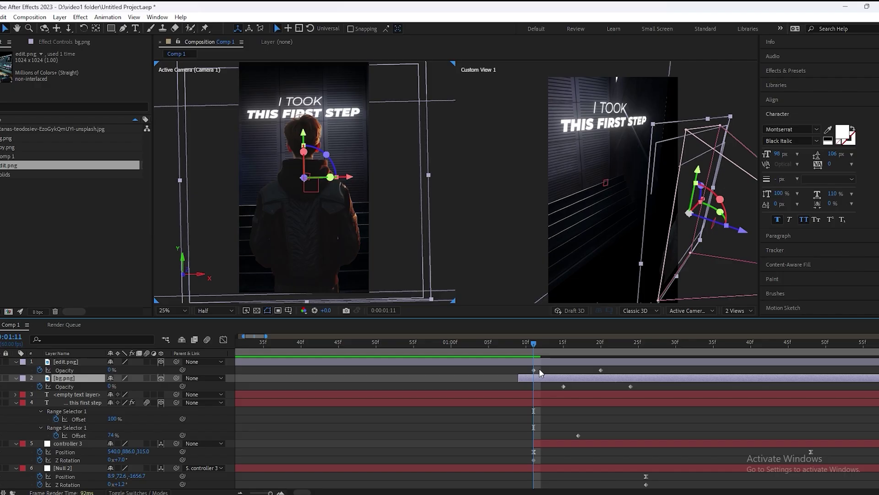
{"action": "left_click_drag", "start_coordinate": [534, 343], "coordinate": [572, 348]}
{"action": "left_click", "coordinate": [532, 348]}
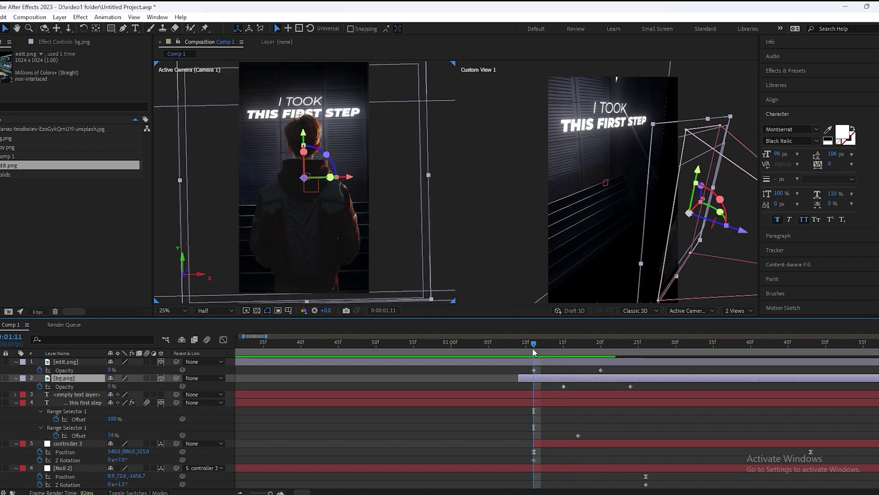
{"action": "scroll", "coordinate": [540, 393], "scroll_direction": "down", "scroll_amount": 2}
{"action": "scroll", "coordinate": [540, 392], "scroll_direction": "up", "scroll_amount": 2}
{"action": "scroll", "coordinate": [545, 366], "scroll_direction": "down", "scroll_amount": 2}
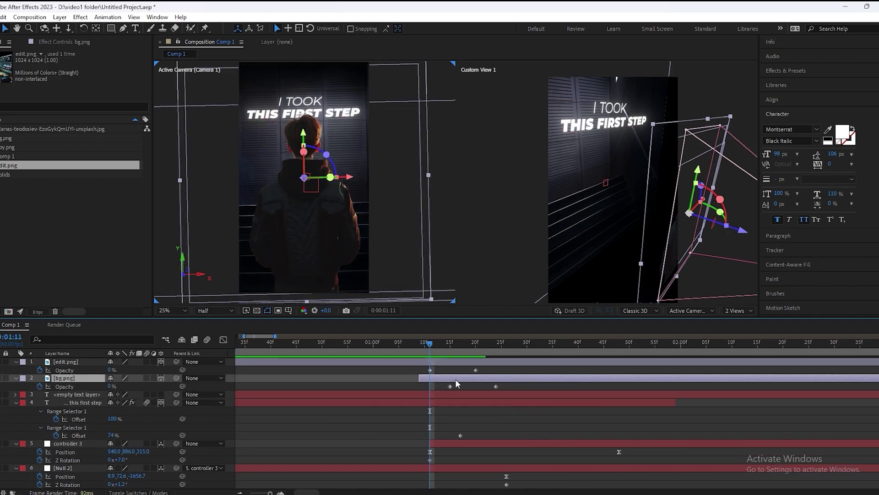
{"action": "left_click_drag", "start_coordinate": [456, 379], "coordinate": [427, 370]}
- Apply Easy Ease to the Opacity keyframes of edit.png and bg.png and preview the fade
{"action": "left_click_drag", "start_coordinate": [518, 386], "coordinate": [416, 365]}
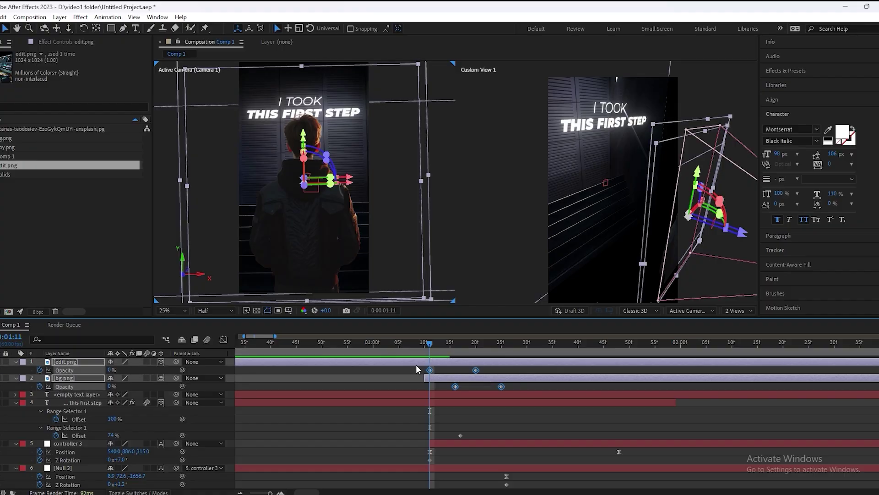
{"action": "key", "text": "F9"}
{"action": "key", "text": "space"}
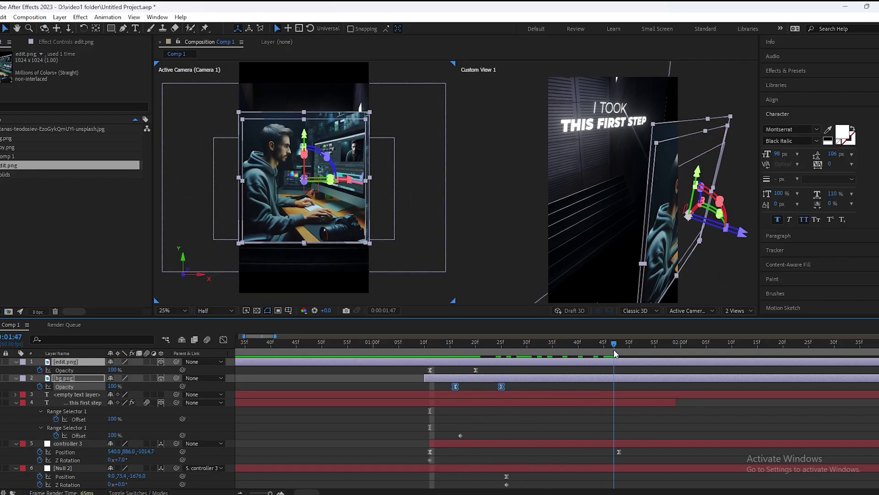
{"action": "left_click", "coordinate": [642, 417]}
- Scale edit.png to 347% at 0:01:48 and nudge it slightly down over the vertical frame
{"action": "left_click", "coordinate": [84, 362]}
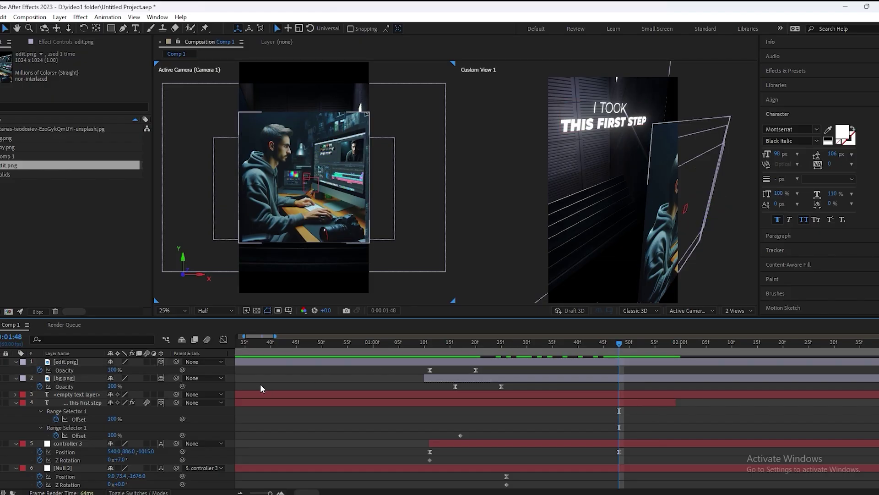
{"action": "left_click", "coordinate": [73, 362]}
{"action": "key", "text": "s"}
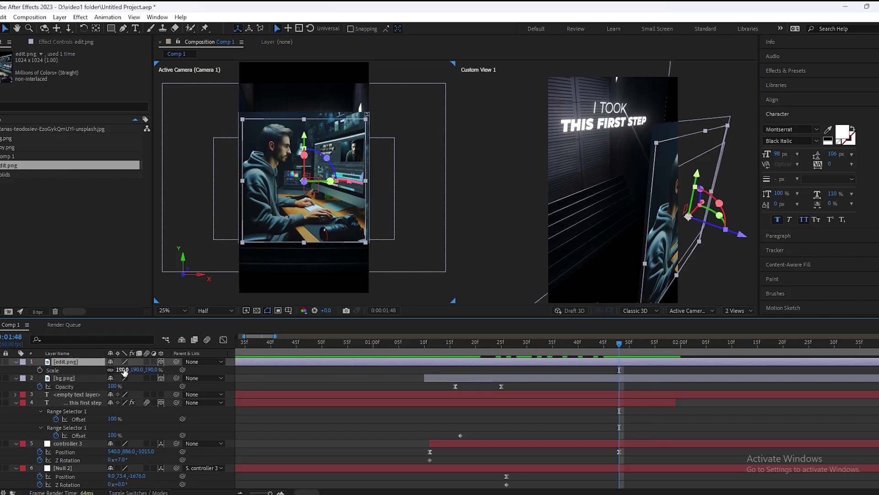
{"action": "left_click_drag", "start_coordinate": [123, 374], "coordinate": [222, 369]}
{"action": "left_click_drag", "start_coordinate": [398, 286], "coordinate": [399, 293]}
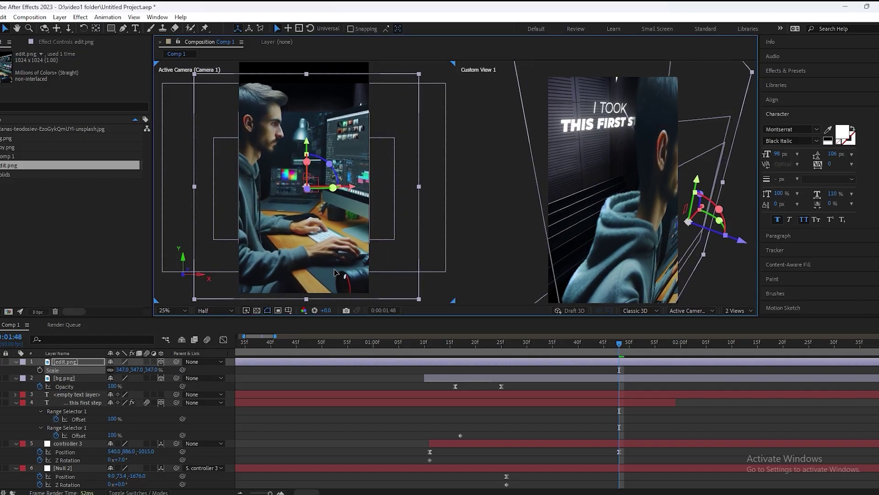
- Scale bg.png to 355% so it covers the frame, save the project and check the camera move
{"action": "left_click", "coordinate": [71, 378]}
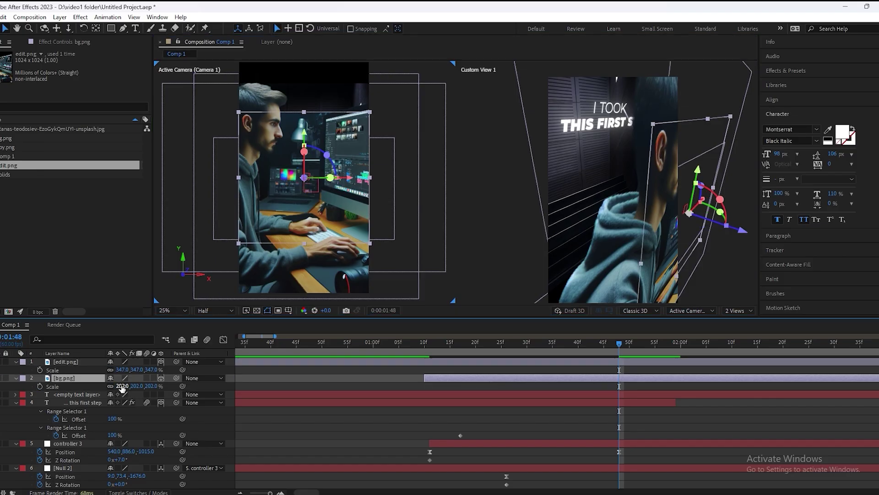
{"action": "left_click_drag", "start_coordinate": [122, 386], "coordinate": [181, 369]}
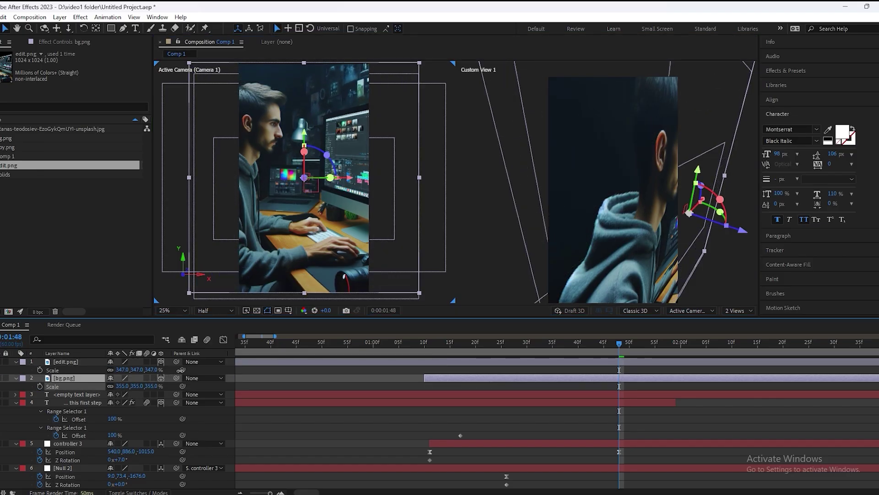
{"action": "key", "text": "ctrl+s"}
{"action": "left_click", "coordinate": [608, 386]}
{"action": "left_click_drag", "start_coordinate": [507, 346], "coordinate": [619, 347]}
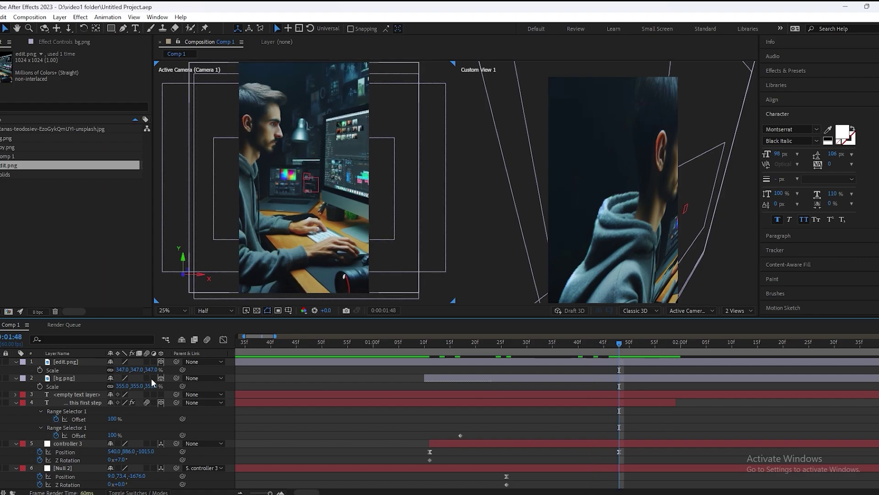
{"action": "left_click", "coordinate": [601, 260]}
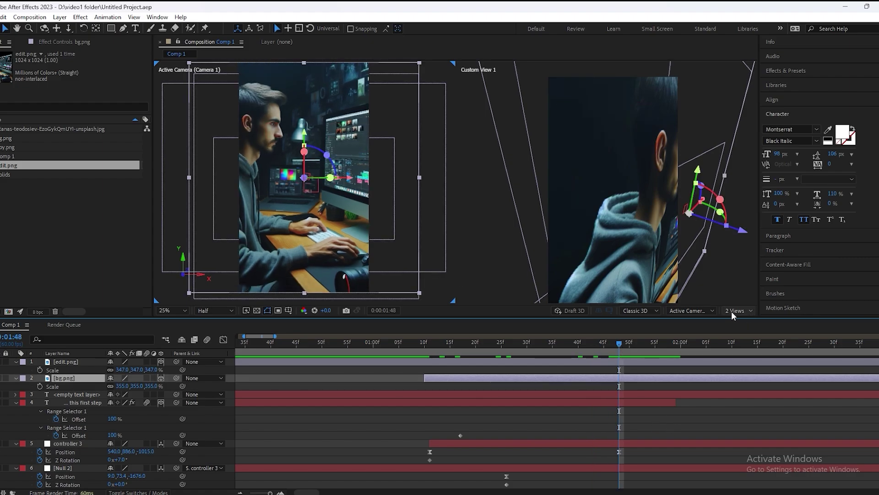
{"action": "left_click", "coordinate": [690, 310]}
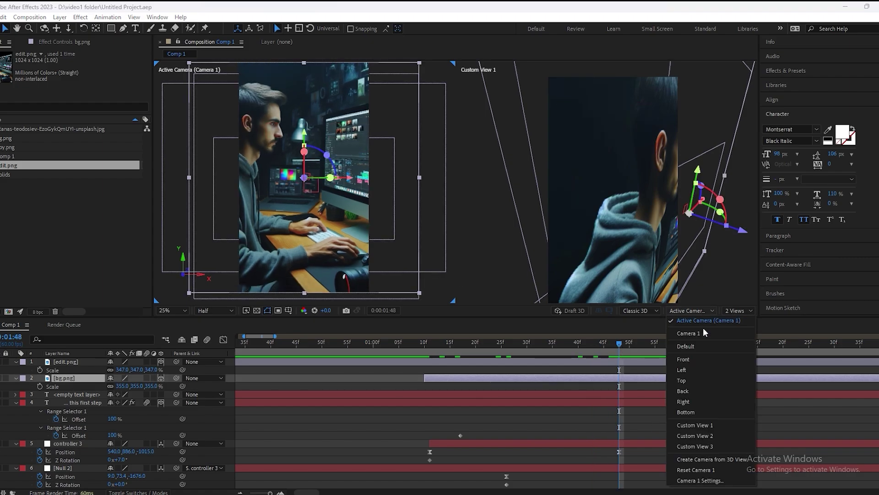
{"action": "left_click", "coordinate": [683, 381]}
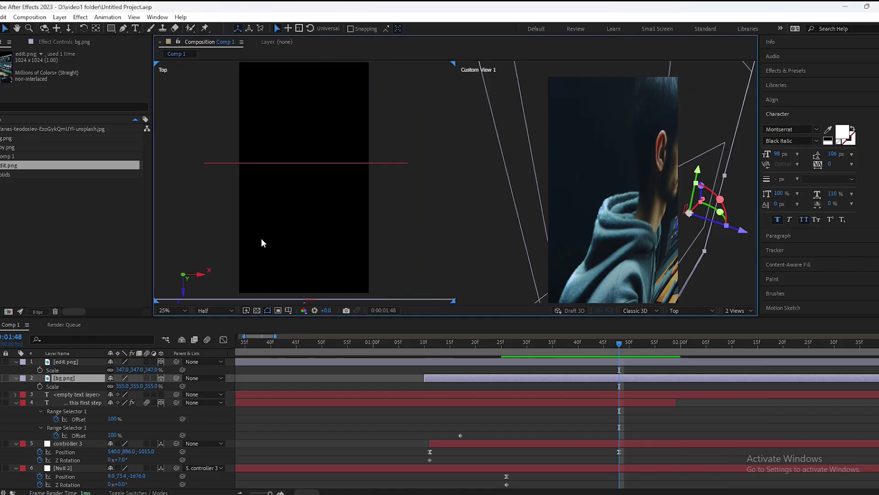
{"action": "left_click", "coordinate": [689, 310]}
{"action": "left_click", "coordinate": [688, 323]}
{"action": "left_click", "coordinate": [651, 378]}
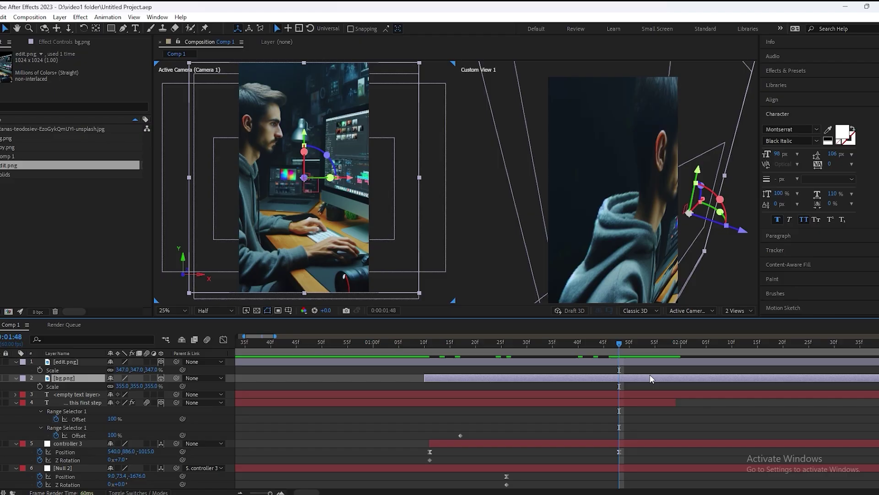
- Change the Custom View 1 view to Top and move bg.png back along its Z axis, away from edit.png
{"action": "left_click", "coordinate": [614, 262]}
{"action": "left_click", "coordinate": [689, 311]}
{"action": "left_click", "coordinate": [684, 380]}
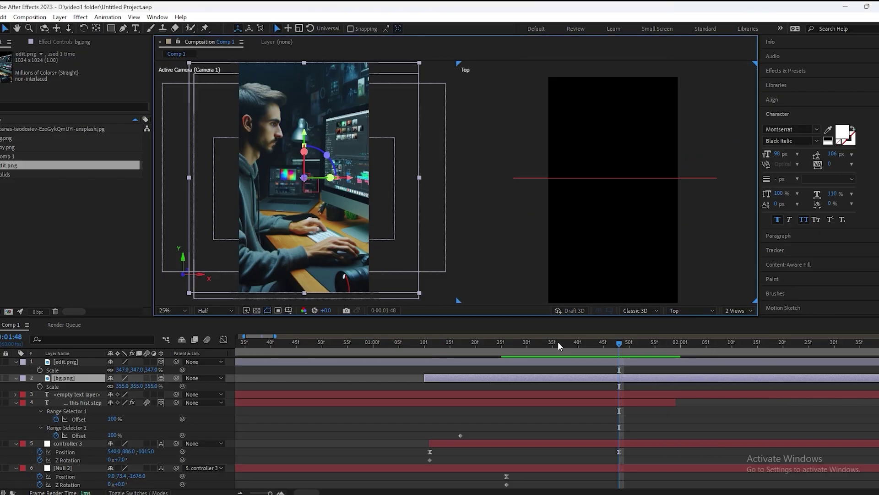
{"action": "scroll", "coordinate": [538, 243], "scroll_direction": "down", "scroll_amount": 2}
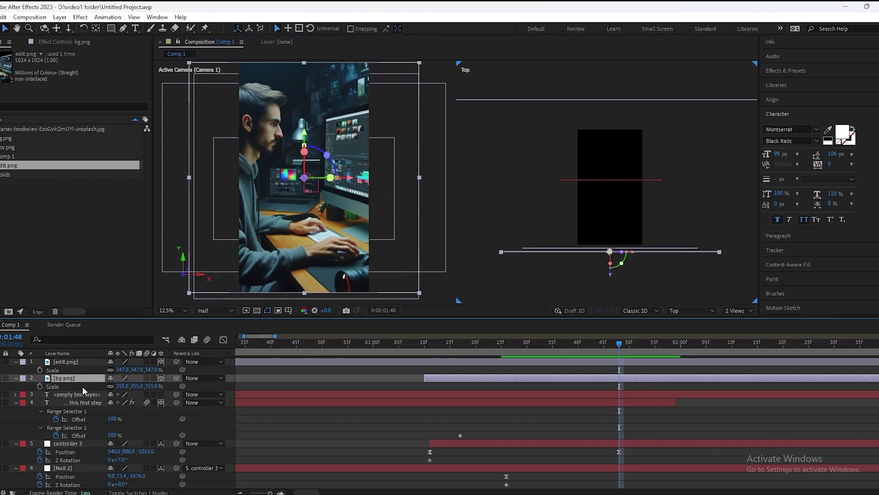
{"action": "left_click_drag", "start_coordinate": [611, 268], "coordinate": [608, 222]}
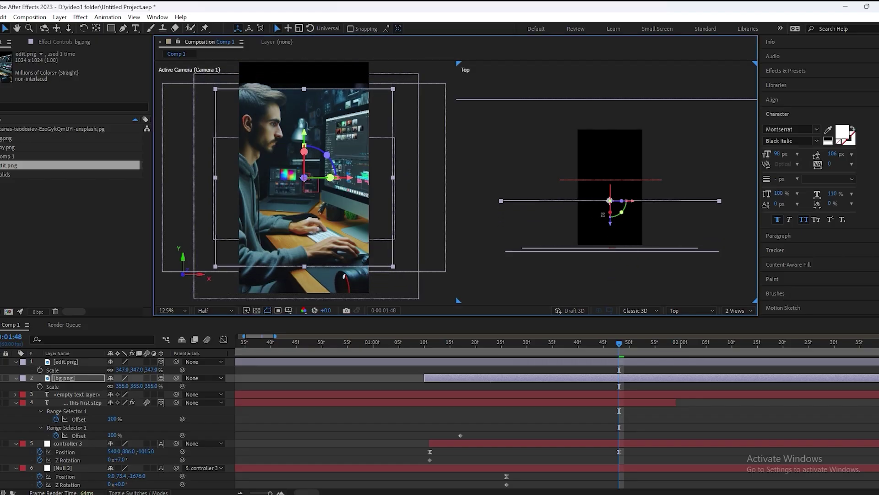
- Move bg.png slightly farther back in depth and scale it to 478% so it fills the camera frame
{"action": "left_click_drag", "start_coordinate": [120, 386], "coordinate": [163, 377]}
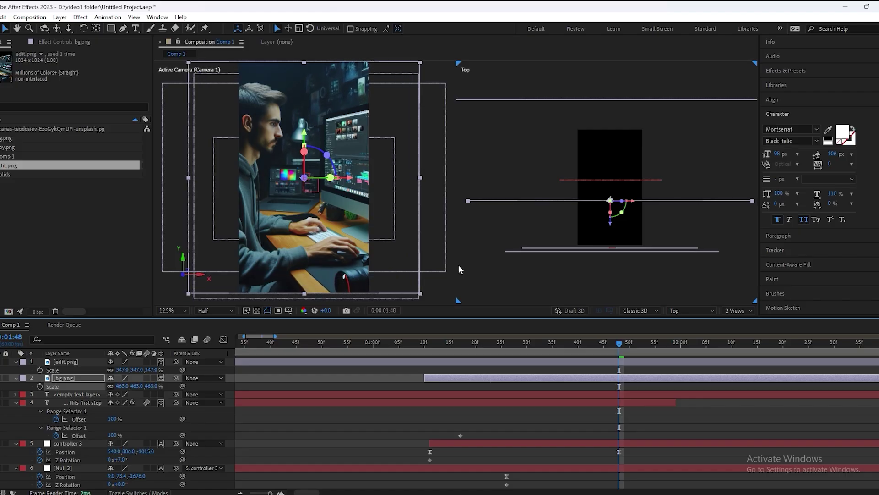
{"action": "left_click_drag", "start_coordinate": [611, 227], "coordinate": [612, 219]}
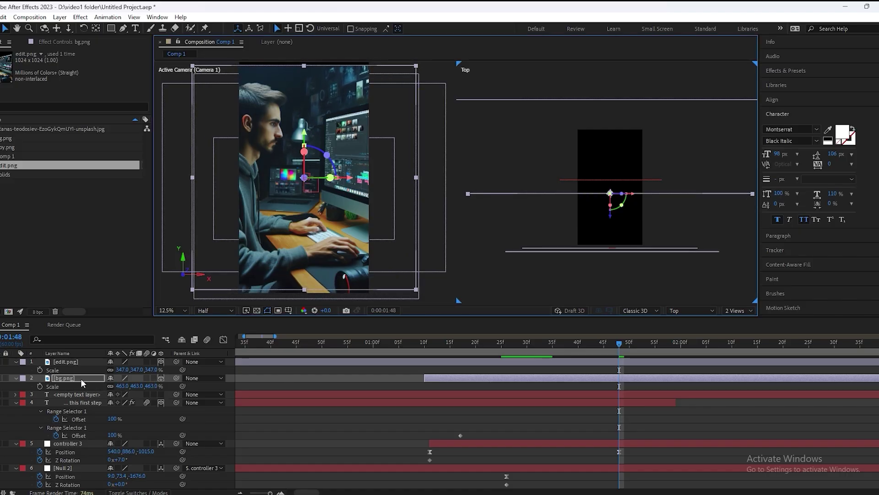
{"action": "left_click_drag", "start_coordinate": [123, 389], "coordinate": [130, 388]}
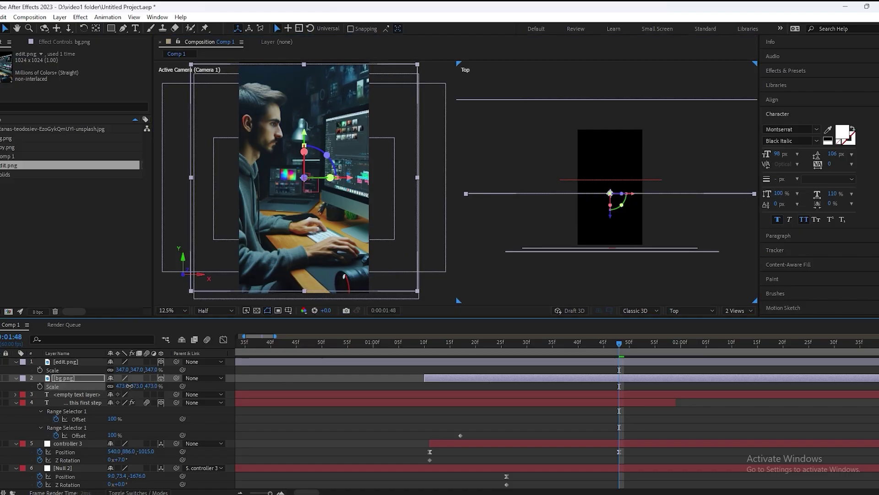
{"action": "left_click", "coordinate": [560, 415]}
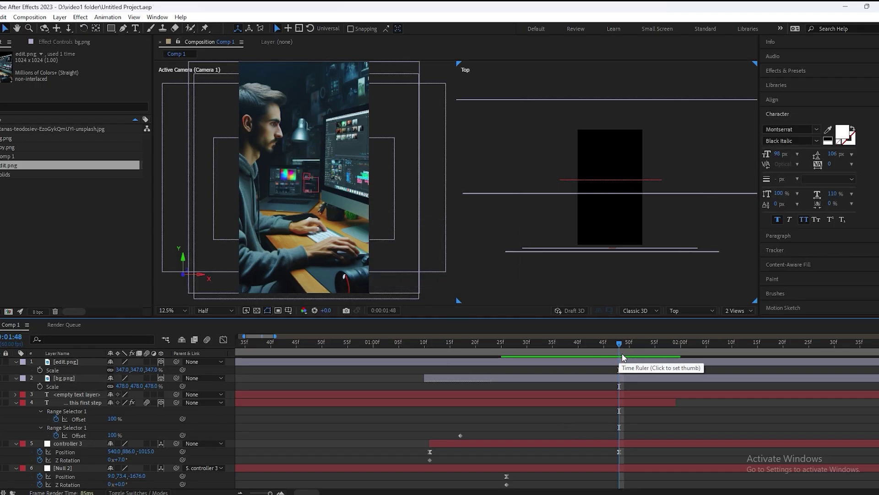
- Show the Opacity keyframes of edit.png and bg.png and preview the fade-in from 0:00:55
{"action": "left_click_drag", "start_coordinate": [611, 346], "coordinate": [348, 359]}
{"action": "left_click", "coordinate": [431, 362]}
{"action": "left_click", "coordinate": [447, 380], "text": "shift"}
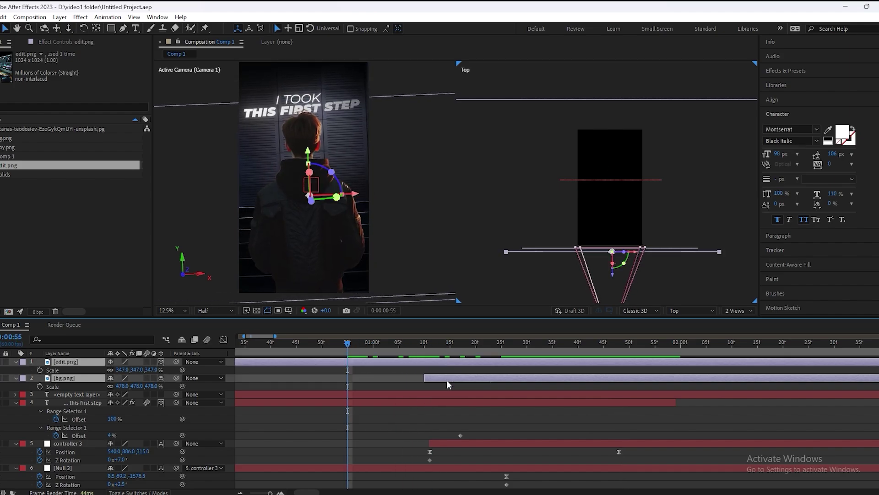
{"action": "key", "text": "t"}
{"action": "key", "text": "space"}
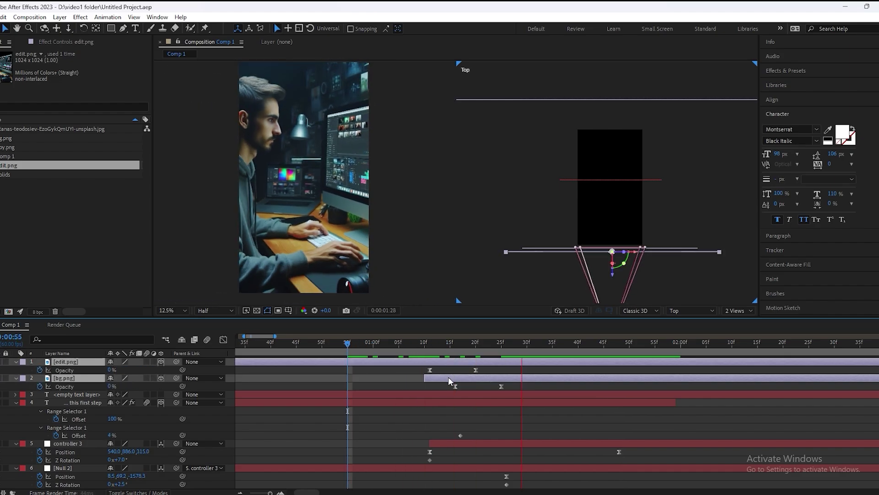
{"action": "left_click_drag", "start_coordinate": [534, 347], "coordinate": [477, 389]}
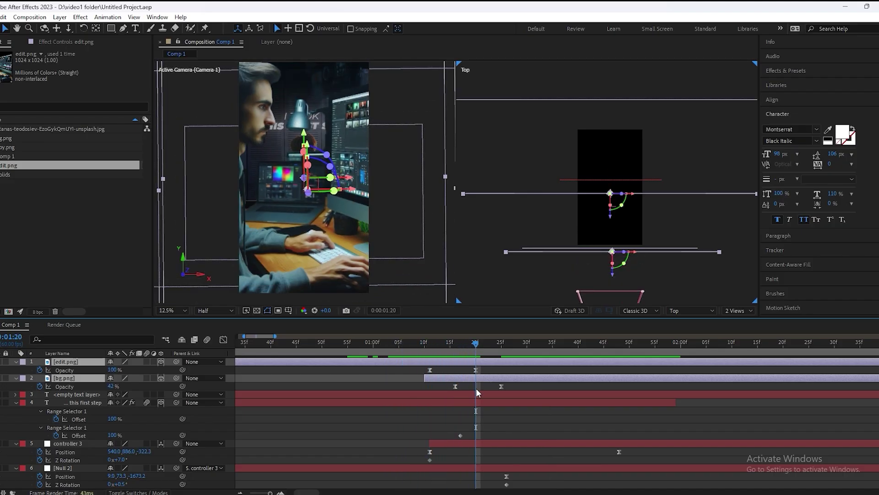
- Move controller 3's last Position keyframe to about 0:01:53 and save the project
{"action": "scroll", "coordinate": [477, 390], "scroll_direction": "down", "scroll_amount": 1}
{"action": "scroll", "coordinate": [488, 407], "scroll_direction": "up", "scroll_amount": 1}
{"action": "left_click_drag", "start_coordinate": [620, 451], "coordinate": [644, 452]}
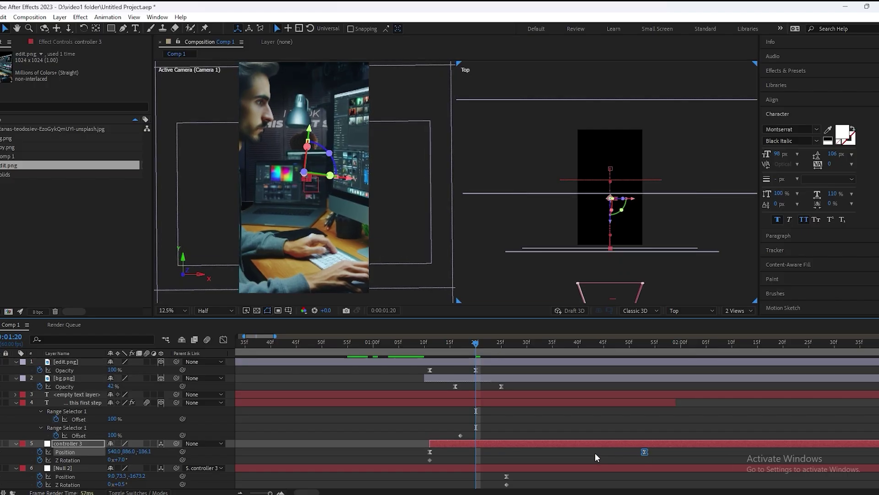
{"action": "key", "text": "ctrl+s"}
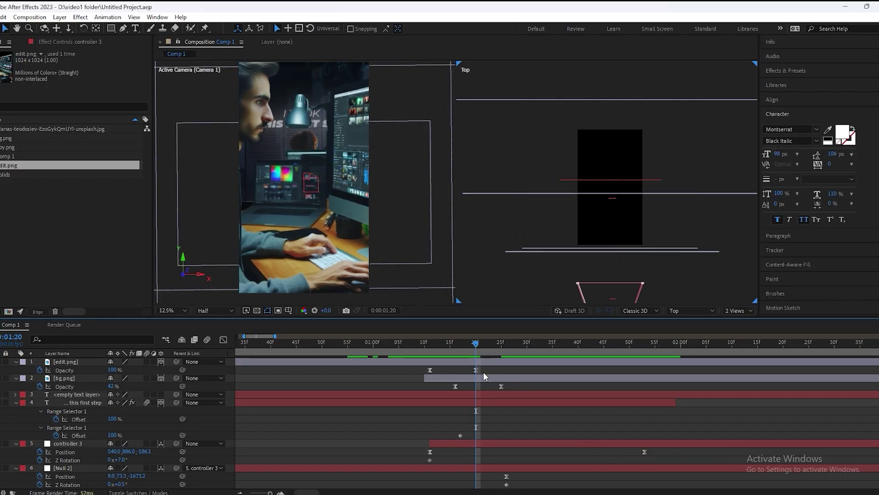
- Shift bg.png one frame later so its fade starts at about 0:01:17 and preview the animation
{"action": "left_click_drag", "start_coordinate": [488, 377], "coordinate": [493, 378]}
{"action": "left_click_drag", "start_coordinate": [474, 345], "coordinate": [357, 361]}
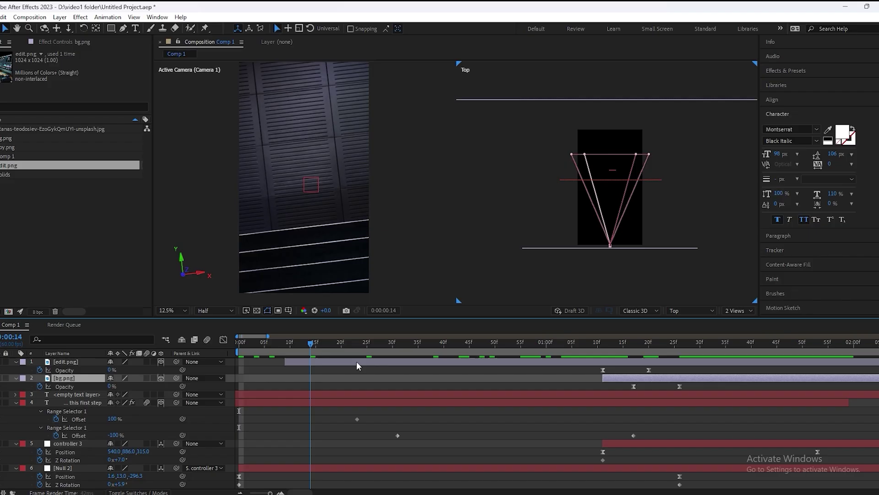
{"action": "key", "text": "space"}
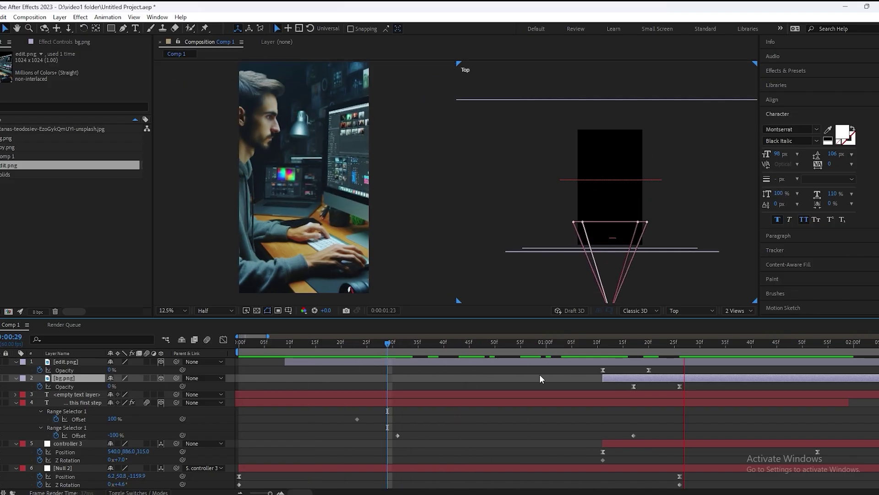
{"action": "scroll", "coordinate": [664, 400], "scroll_direction": "down", "scroll_amount": 1}
{"action": "scroll", "coordinate": [665, 400], "scroll_direction": "up", "scroll_amount": 1}
{"action": "key", "text": "space"}
- Preview the transition into the desk scene and move controller 3's last Position keyframe to about 0:02:07
{"action": "scroll", "coordinate": [357, 361], "scroll_direction": "down", "scroll_amount": 2}
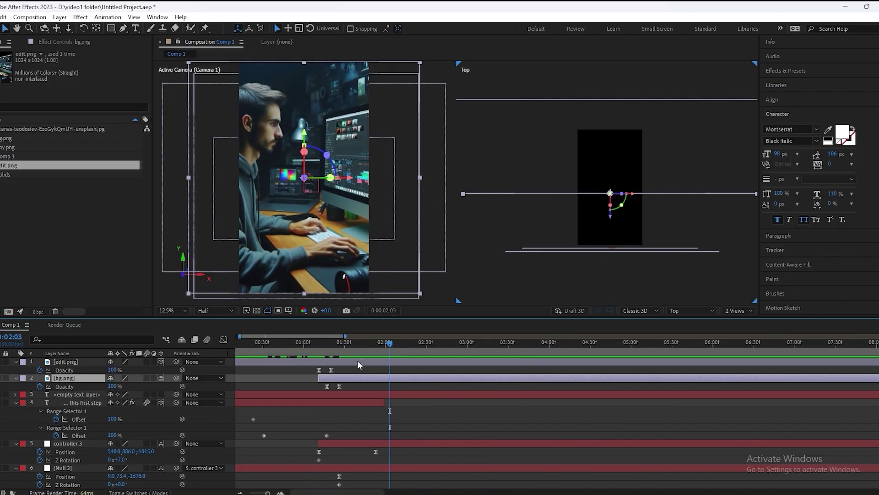
{"action": "scroll", "coordinate": [357, 361], "scroll_direction": "up", "scroll_amount": 2}
{"action": "left_click_drag", "start_coordinate": [450, 346], "coordinate": [249, 348]}
{"action": "key", "text": "space"}
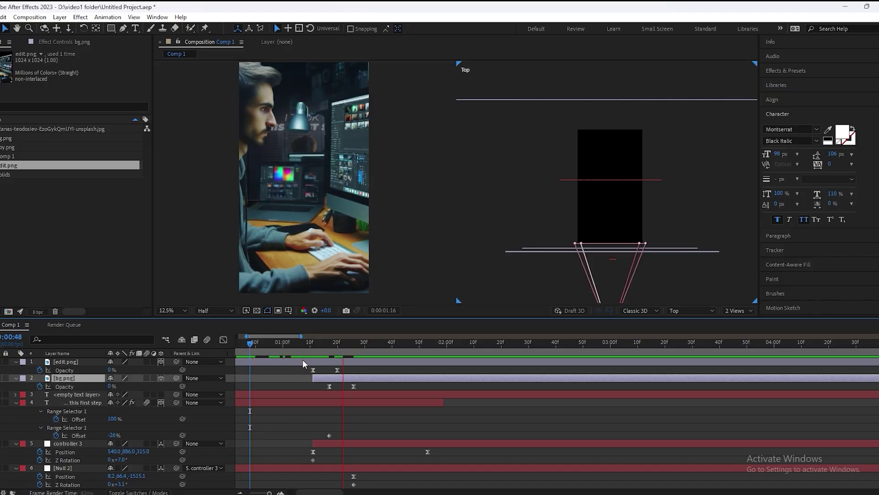
{"action": "key", "text": "space"}
{"action": "left_click_drag", "start_coordinate": [447, 449], "coordinate": [277, 434]}
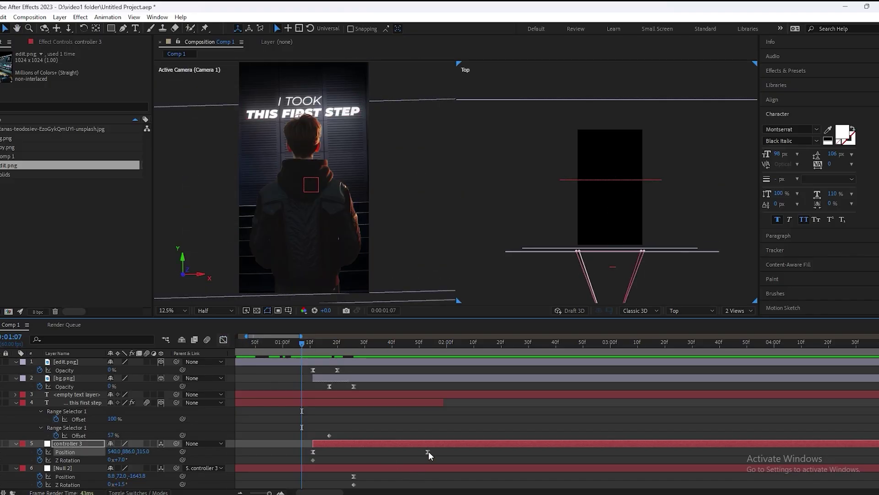
{"action": "left_click_drag", "start_coordinate": [428, 452], "coordinate": [467, 453]}
{"action": "key", "text": "="}
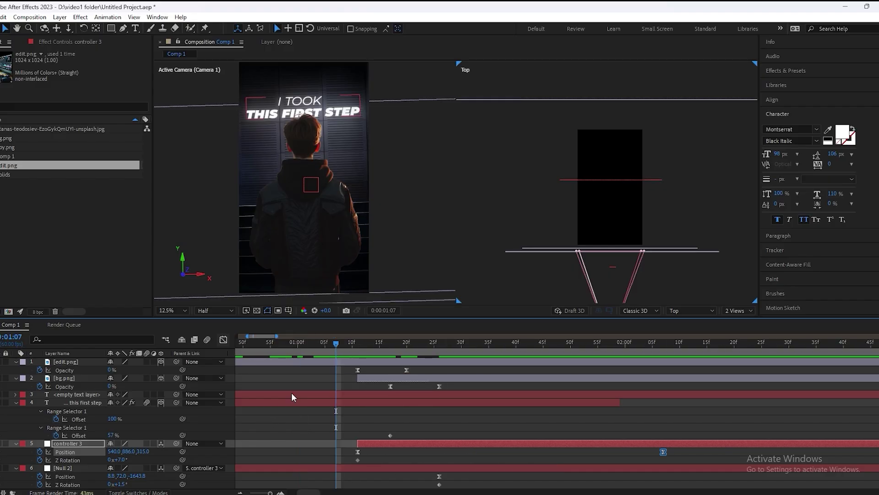
- Preview the retimed camera move through the transition from the boy scene into the desk scene
{"action": "left_click_drag", "start_coordinate": [338, 344], "coordinate": [293, 357]}
{"action": "left_click_drag", "start_coordinate": [398, 368], "coordinate": [199, 370]}
{"action": "key", "text": "-"}
{"action": "key", "text": "space"}
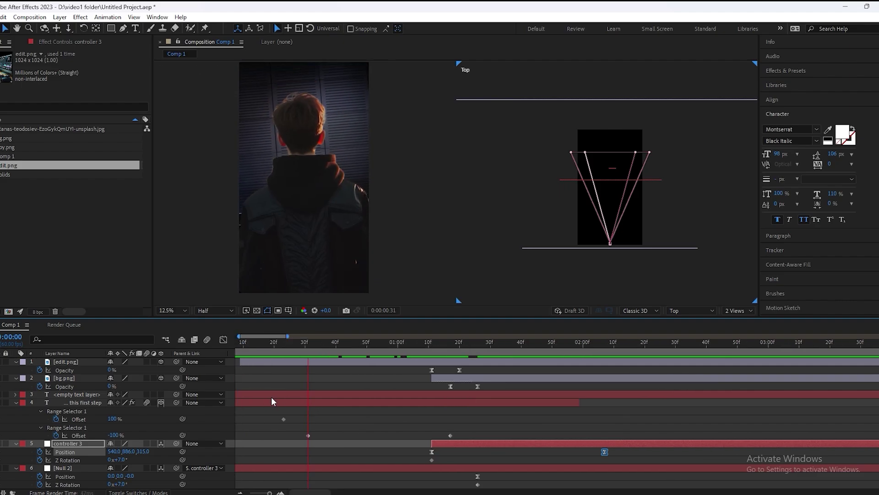
{"action": "left_click_drag", "start_coordinate": [582, 348], "coordinate": [335, 361]}
{"action": "key", "text": "space"}
{"action": "key", "text": "space"}
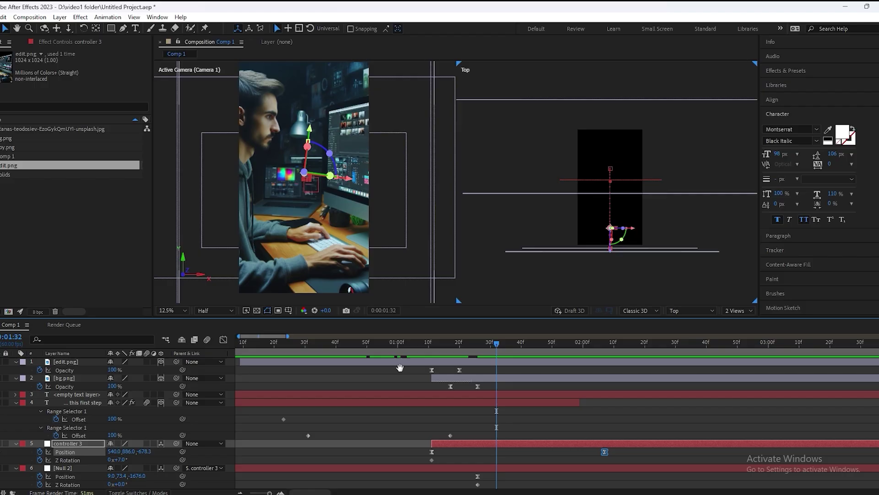
{"action": "key", "text": "space"}
{"action": "key", "text": "space"}
- Shift bg.png two frames earlier so its fade starts at about 0:01:15 and preview the transition
{"action": "left_click_drag", "start_coordinate": [502, 349], "coordinate": [373, 350]}
{"action": "scroll", "coordinate": [450, 383], "scroll_direction": "up", "scroll_amount": 2}
{"action": "left_click_drag", "start_coordinate": [461, 378], "coordinate": [451, 379]}
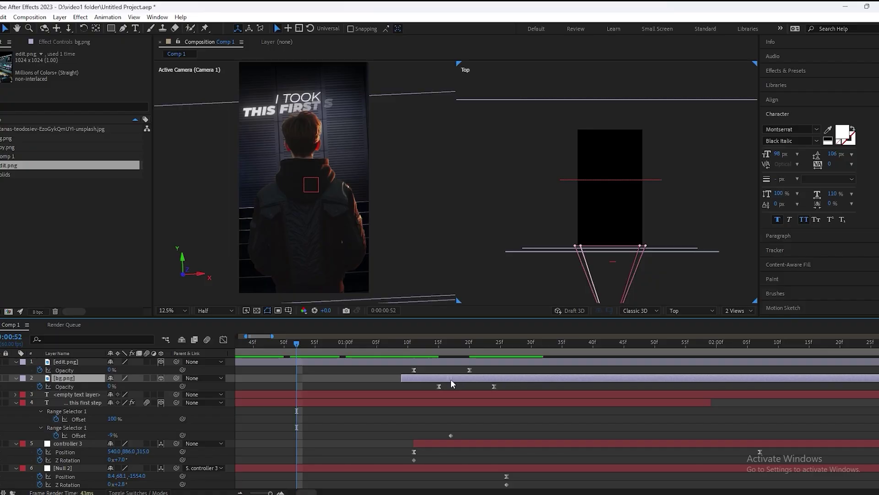
{"action": "left_click", "coordinate": [268, 347]}
{"action": "key", "text": "space"}
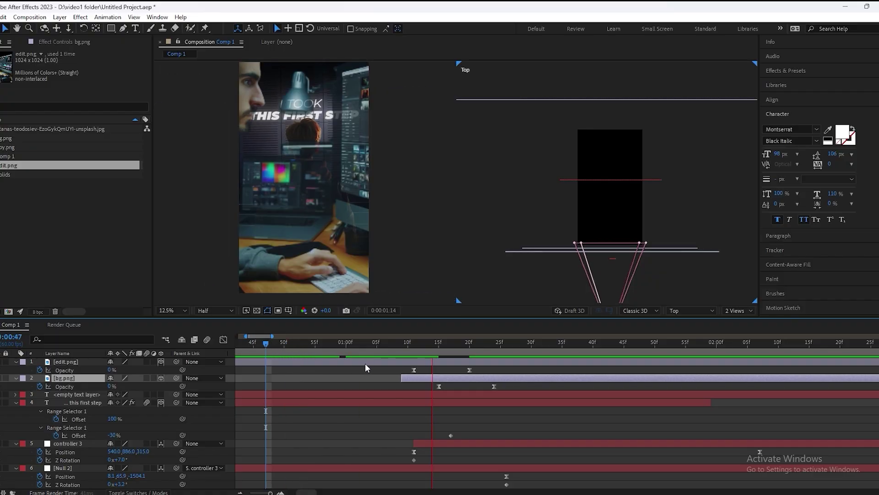
{"action": "key", "text": "space"}
{"action": "left_click_drag", "start_coordinate": [631, 351], "coordinate": [290, 351]}
{"action": "key", "text": "space"}
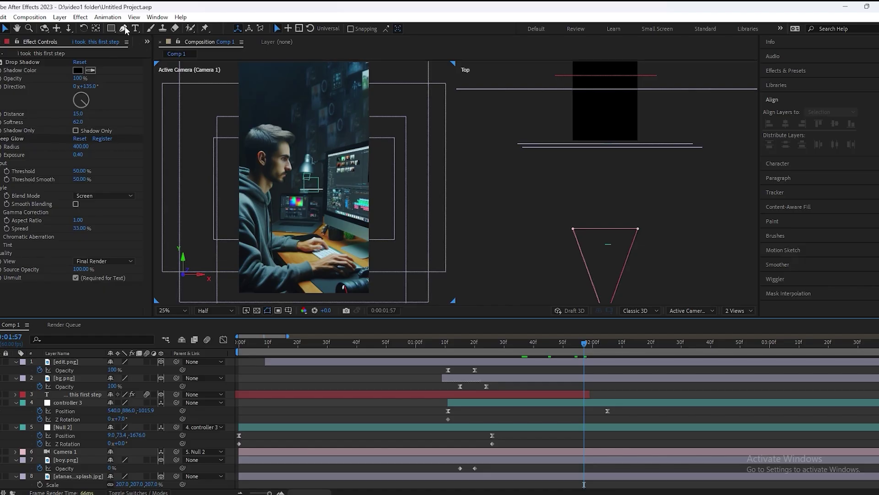
- Add a two-line text layer reading "I learned the skill" over the desk scene and save the project
{"action": "left_click", "coordinate": [135, 29]}
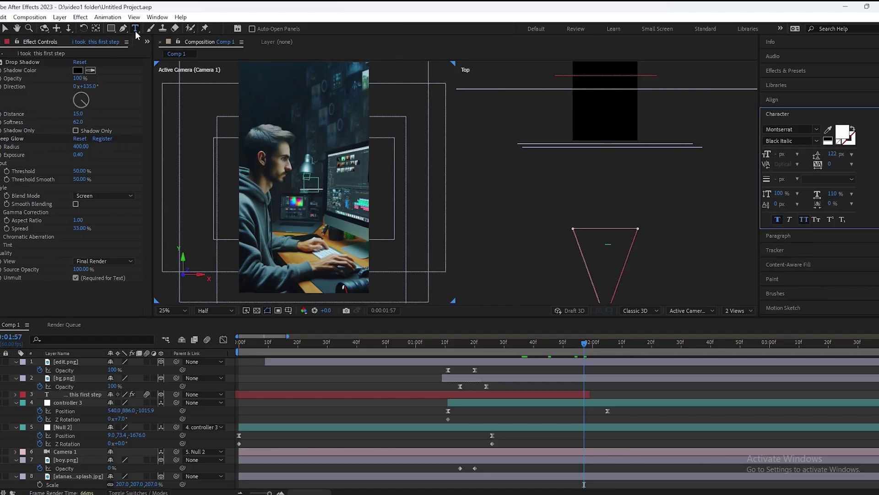
{"action": "left_click", "coordinate": [272, 228]}
{"action": "type", "text": "i learne"}
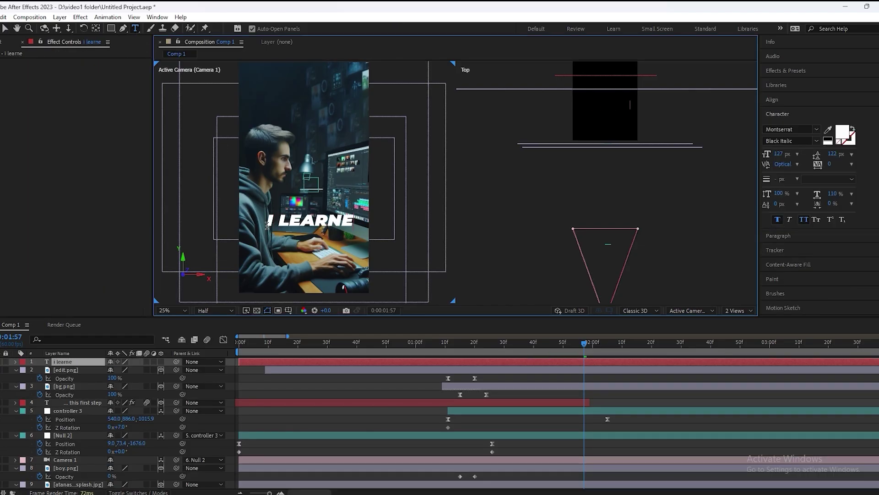
{"action": "type", "text": "d ther"}
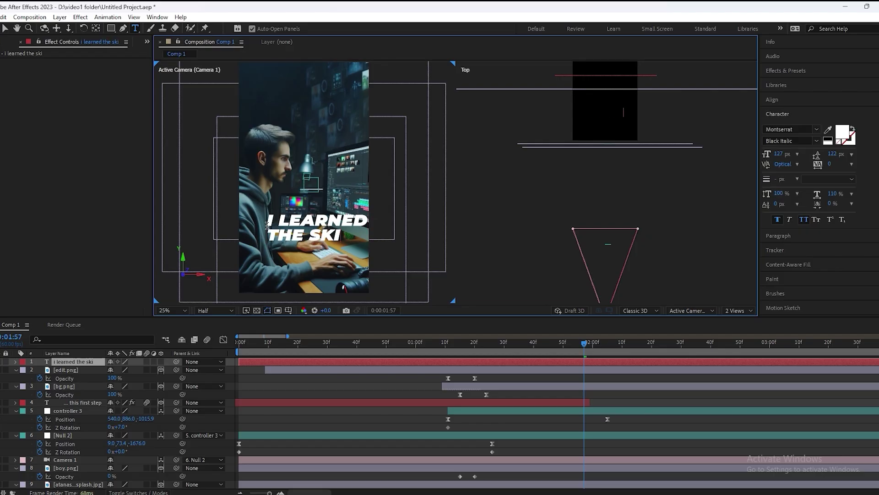
{"action": "left_click", "coordinate": [501, 380]}
{"action": "key", "text": "ctrl+s"}
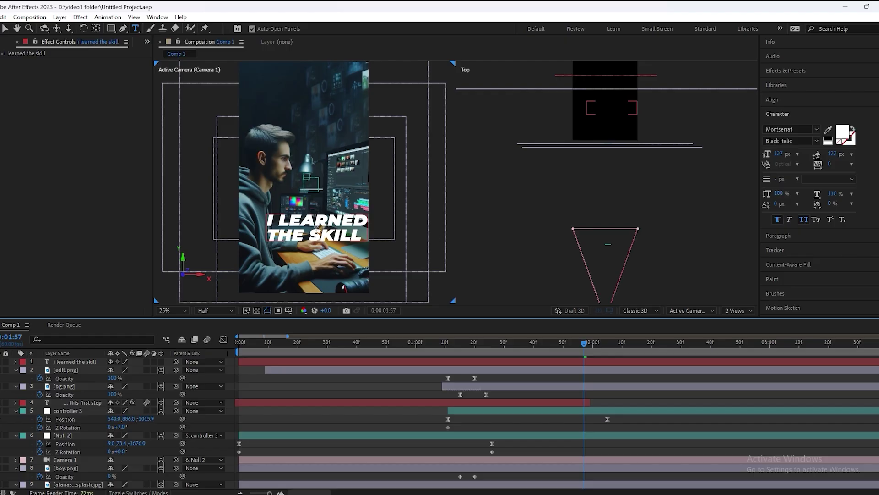
- Enlarge the "I learned" line to 148 px, indent "the skill" with spaces beneath it, and save
{"action": "triple_click", "coordinate": [281, 218]}
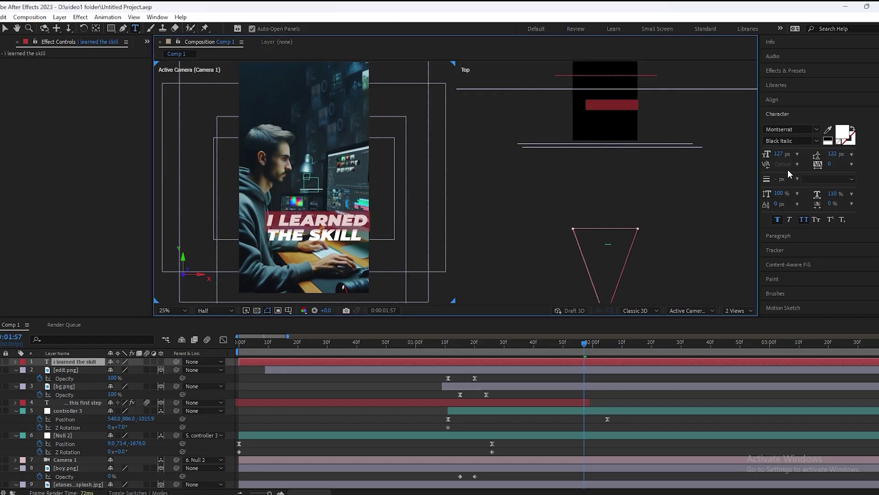
{"action": "left_click_drag", "start_coordinate": [780, 154], "coordinate": [762, 163]}
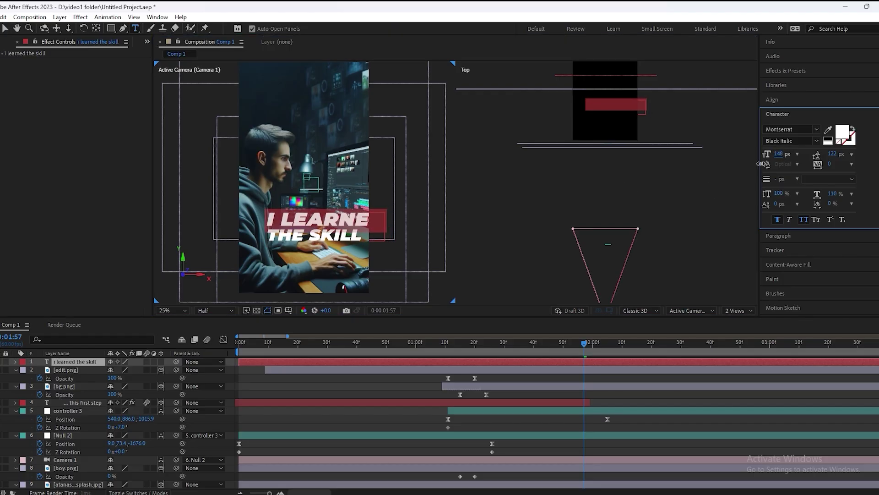
{"action": "left_click", "coordinate": [275, 235]}
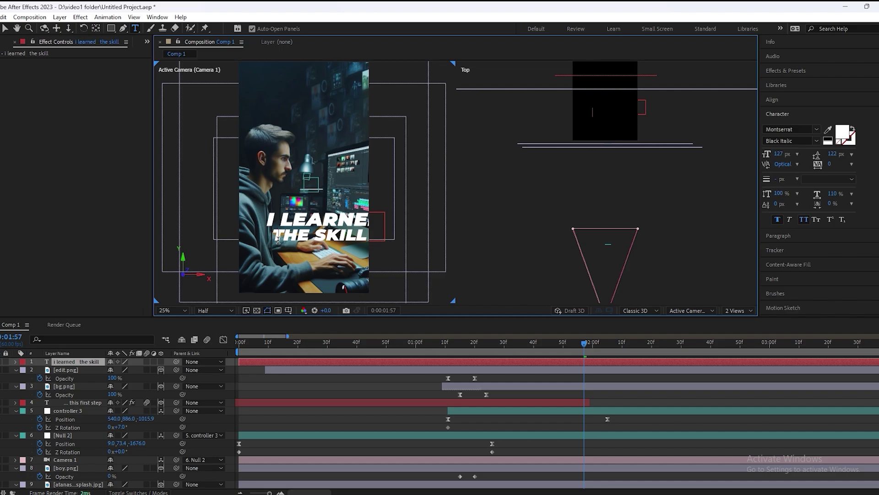
{"action": "key", "text": "ctrl+s"}
{"action": "key", "text": "v"}
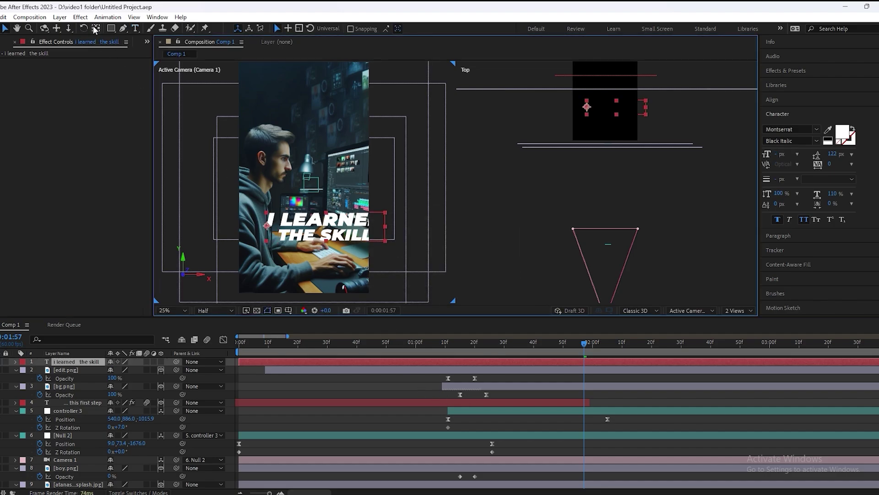
- Center the new text's anchor point, align the text horizontally to the composition and move it slightly higher
{"action": "left_click", "coordinate": [95, 29]}
{"action": "left_click", "coordinate": [773, 99]}
{"action": "left_click", "coordinate": [785, 124]}
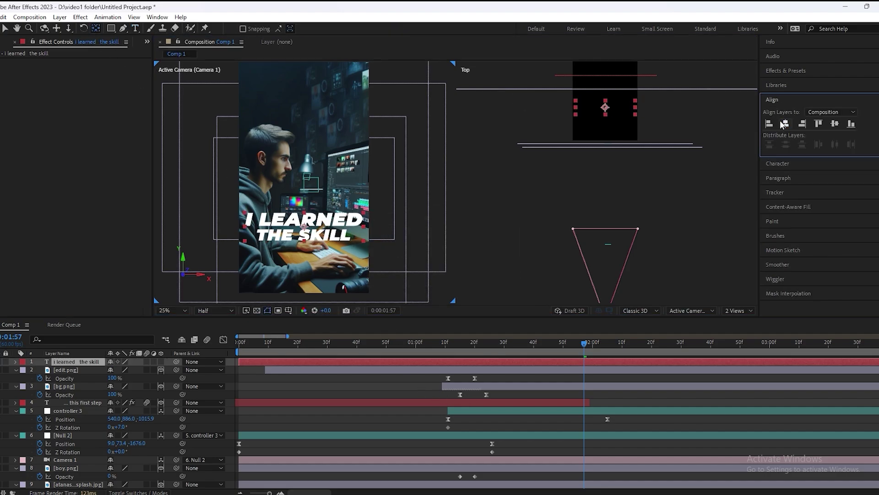
{"action": "left_click", "coordinate": [426, 379]}
{"action": "key", "text": "ctrl+s"}
{"action": "key", "text": "v"}
{"action": "left_click_drag", "start_coordinate": [305, 229], "coordinate": [305, 221]}
- Apply the "mohi drop shadow" preset to the "I learned the skill" text
{"action": "key", "text": "ctrl+space"}
{"action": "type", "text": "mohi"}
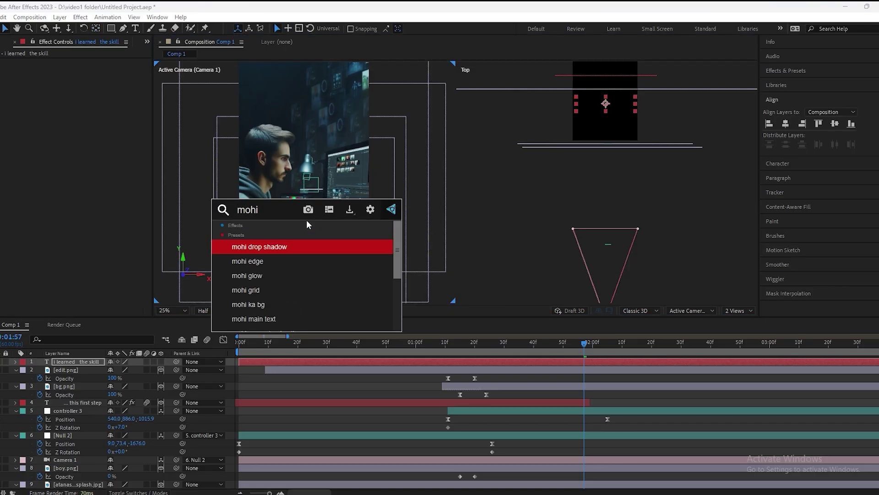
{"action": "left_click", "coordinate": [283, 246]}
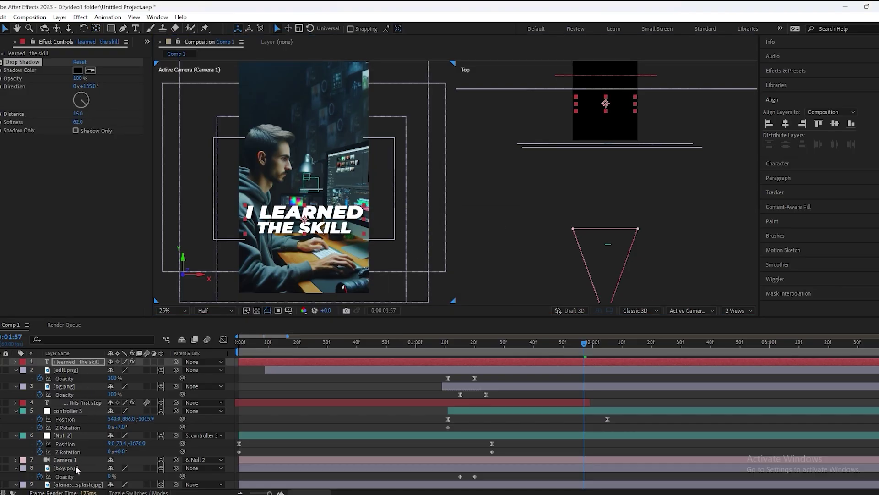
- Copy Deep Glow from the "I took this first step" text to the new text and place it above Drop Shadow
{"action": "scroll", "coordinate": [73, 465], "scroll_direction": "down", "scroll_amount": 1}
{"action": "left_click", "coordinate": [80, 395]}
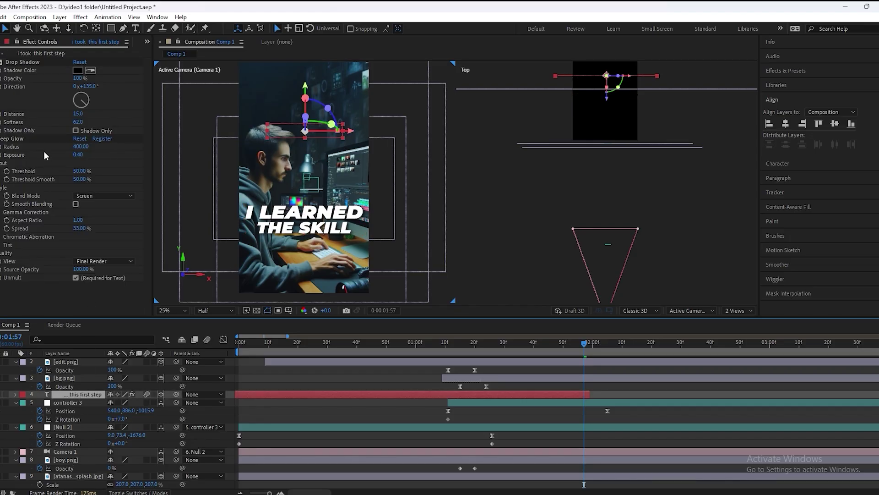
{"action": "scroll", "coordinate": [75, 364], "scroll_direction": "up", "scroll_amount": 1}
{"action": "left_click", "coordinate": [73, 356]}
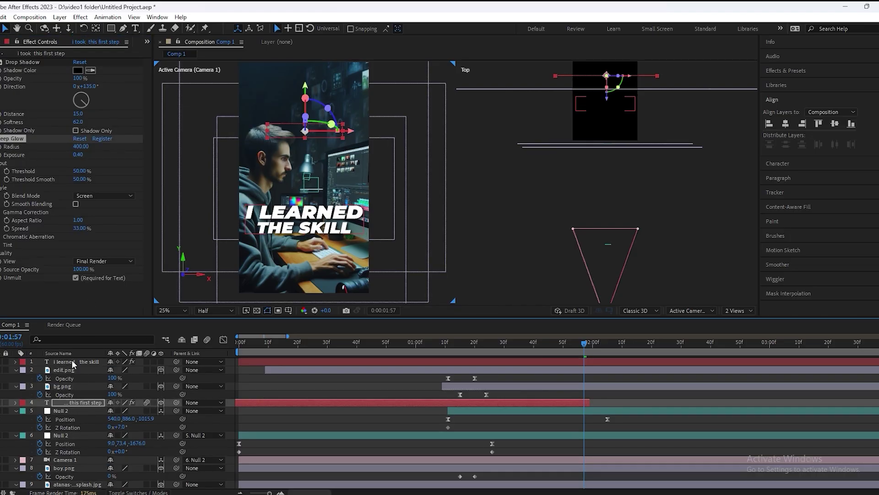
{"action": "left_click", "coordinate": [73, 361]}
{"action": "left_click", "coordinate": [52, 226]}
{"action": "key", "text": "ctrl+v"}
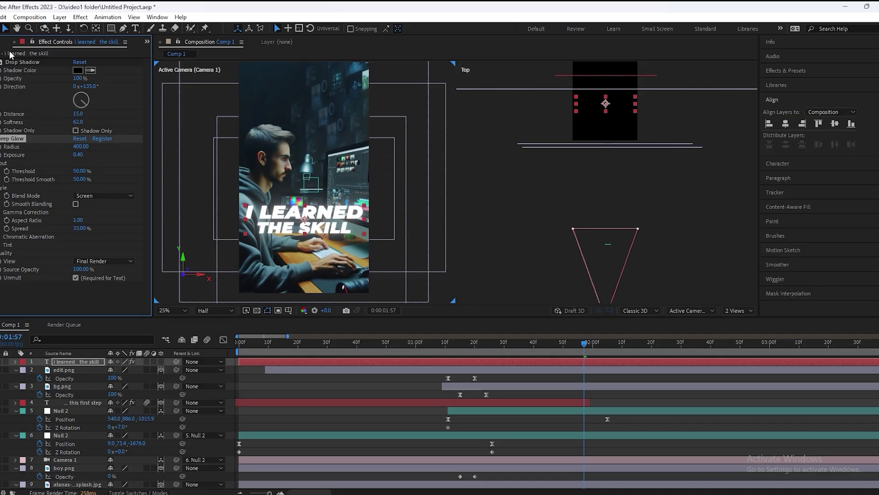
{"action": "left_click_drag", "start_coordinate": [12, 62], "coordinate": [22, 269]}
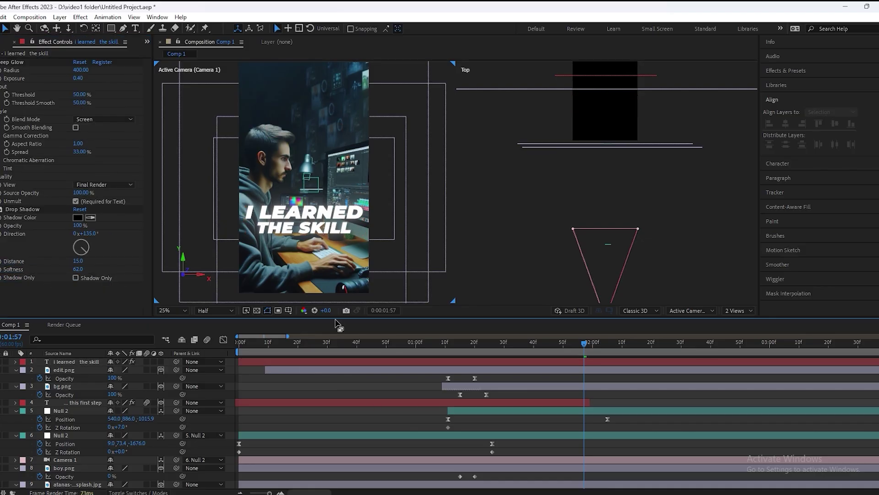
- Apply the "Blur and Fade In" preset to the "I learned the skill" text and show its keyframes
{"action": "left_click", "coordinate": [305, 225]}
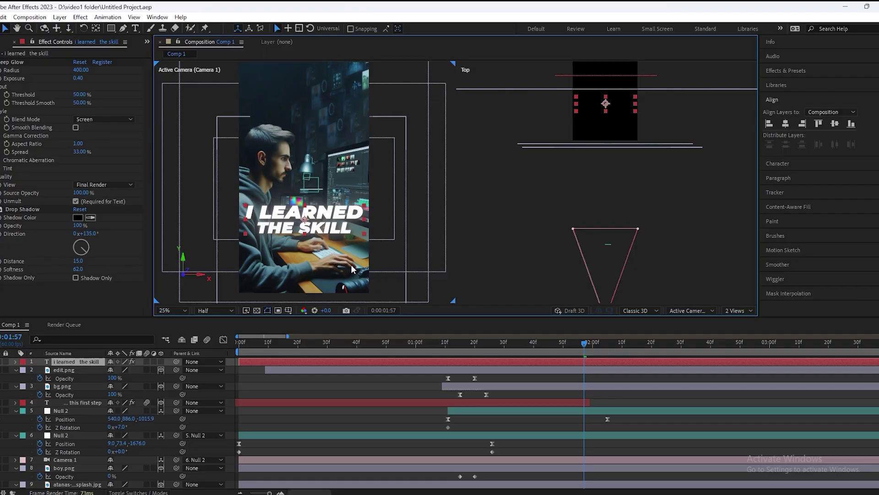
{"action": "key", "text": "ctrl+space"}
{"action": "type", "text": "bnl"}
{"action": "key", "text": "BackSpace"}
{"action": "key", "text": "BackSpace"}
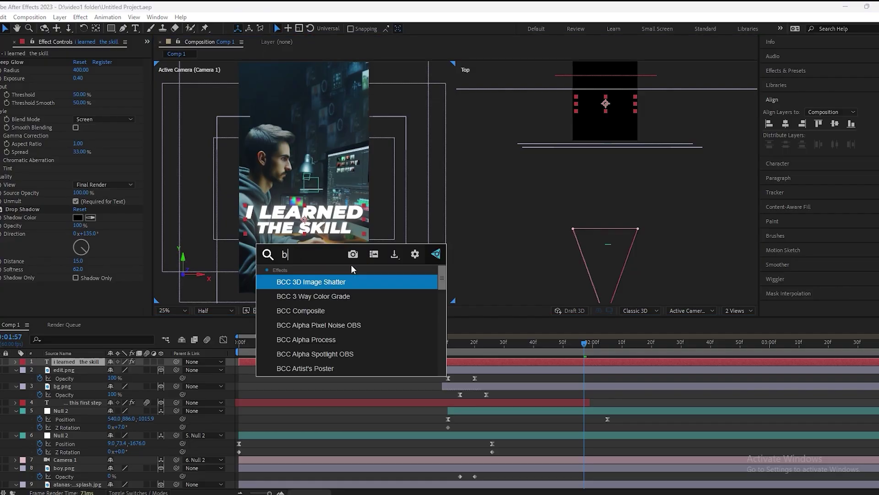
{"action": "type", "text": "ku"}
{"action": "key", "text": "BackSpace"}
{"action": "key", "text": "BackSpace"}
{"action": "type", "text": "lur"}
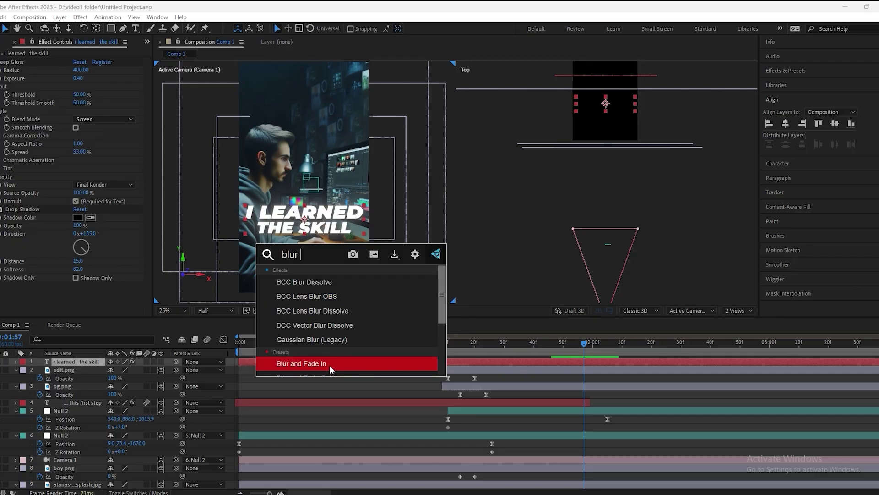
{"action": "left_click", "coordinate": [329, 364]}
{"action": "key", "text": "u"}
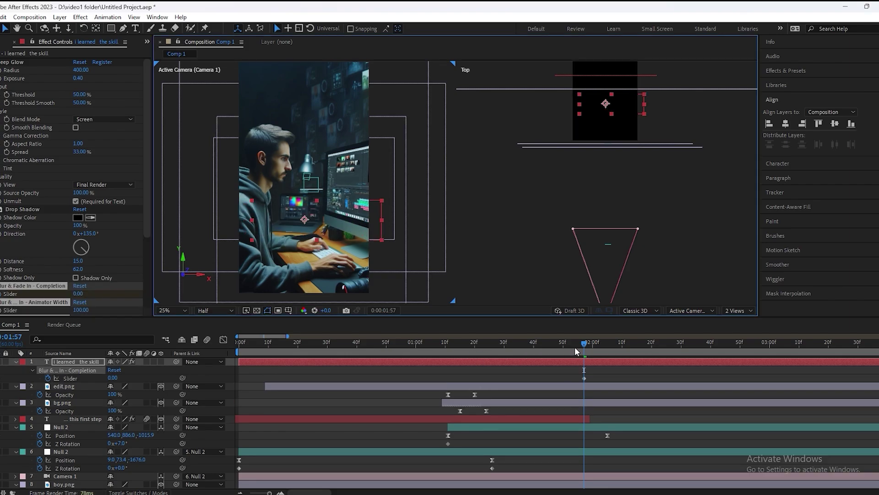
- Move the text's blur-and-fade Slider keyframes to about 0:01:21 and 0:01:37
{"action": "key", "text": "minus"}
{"action": "left_click_drag", "start_coordinate": [600, 378], "coordinate": [485, 378]}
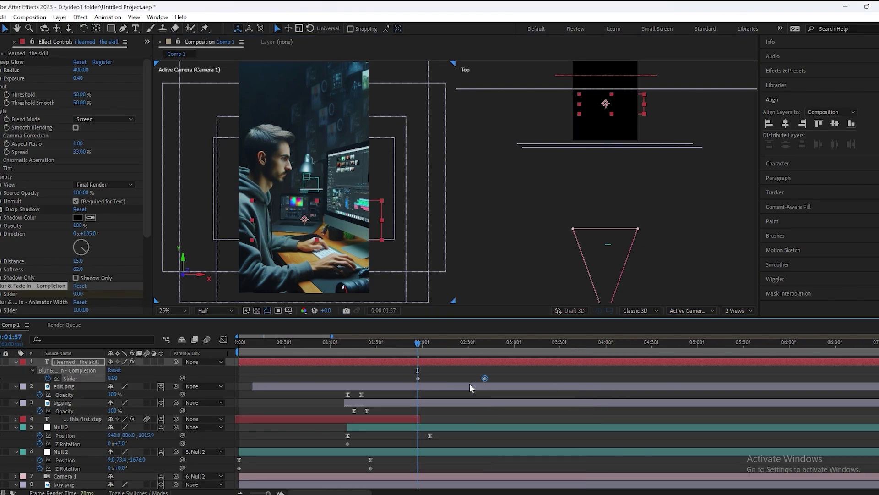
{"action": "key", "text": "equal"}
{"action": "key", "text": "equal"}
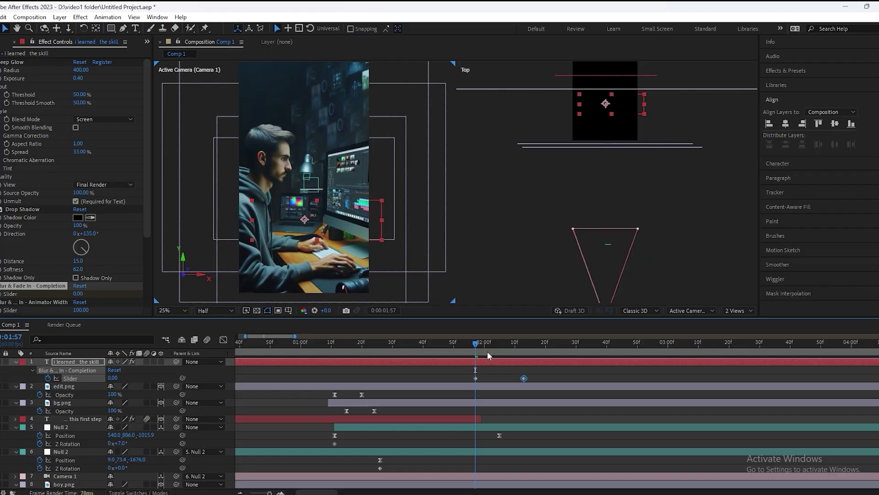
{"action": "left_click_drag", "start_coordinate": [388, 352], "coordinate": [413, 355]}
{"action": "key", "text": "equal"}
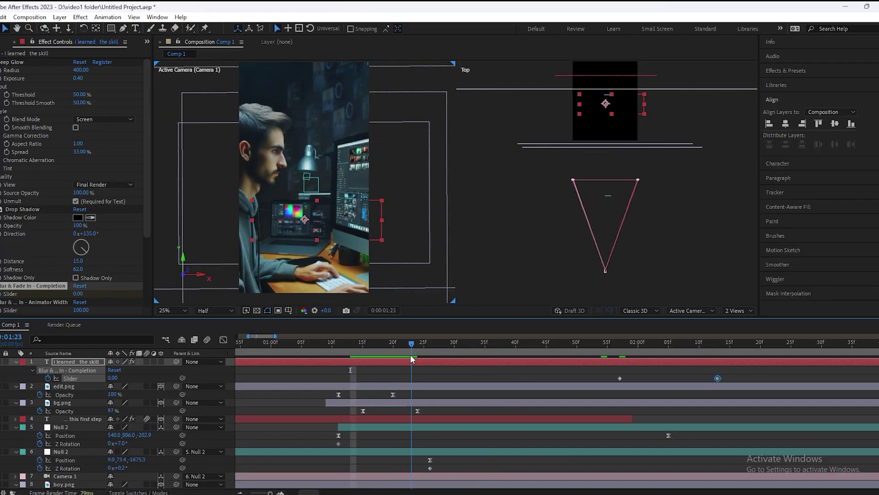
{"action": "left_click_drag", "start_coordinate": [644, 364], "coordinate": [503, 351]}
{"action": "left_click", "coordinate": [397, 349]}
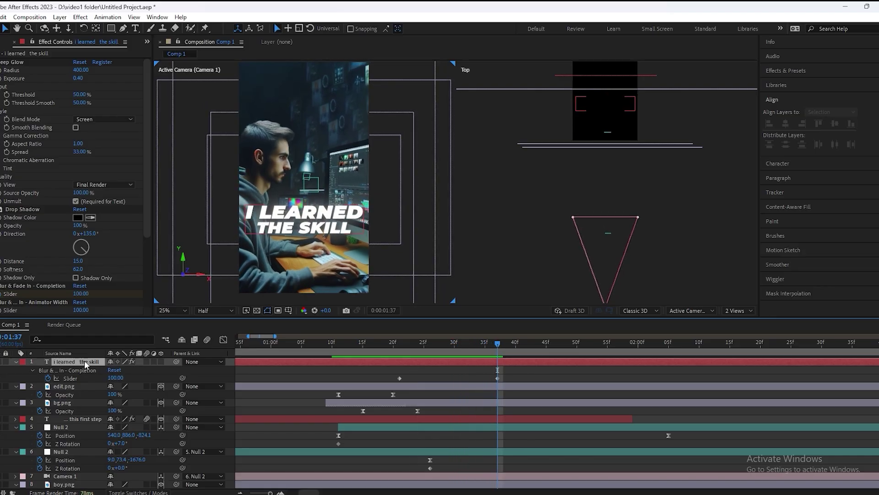
- Make the "I learned the skill" text a 3D layer, move it down in front of the man's arms, and save
{"action": "left_click", "coordinate": [161, 361]}
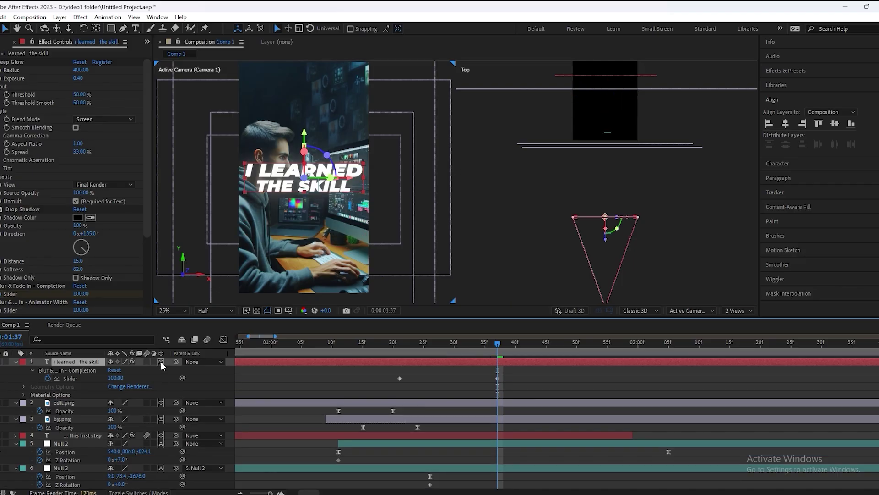
{"action": "left_click_drag", "start_coordinate": [311, 137], "coordinate": [321, 174]}
{"action": "key", "text": "ctrl+s"}
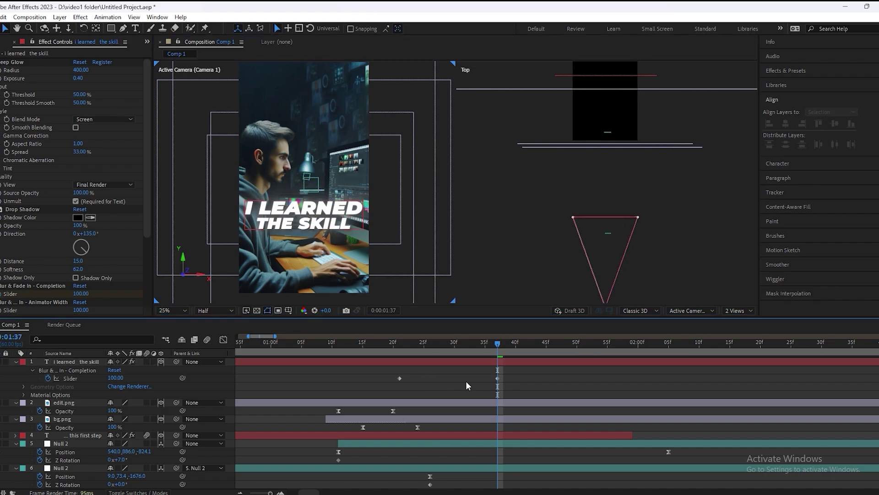
{"action": "left_click_drag", "start_coordinate": [491, 364], "coordinate": [261, 365]}
{"action": "left_click", "coordinate": [290, 248]}
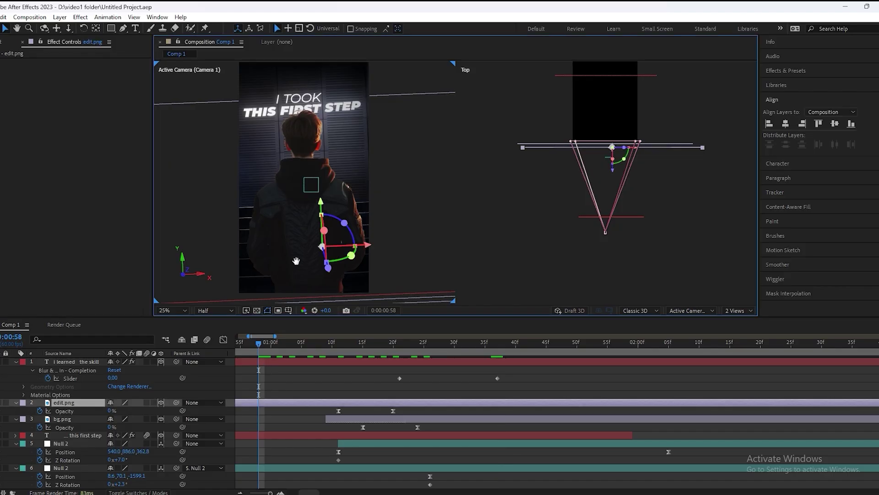
- Move the last blur-and-fade Slider keyframe of the "I learned the skill" text to about 0:01:49
{"action": "key", "text": "space"}
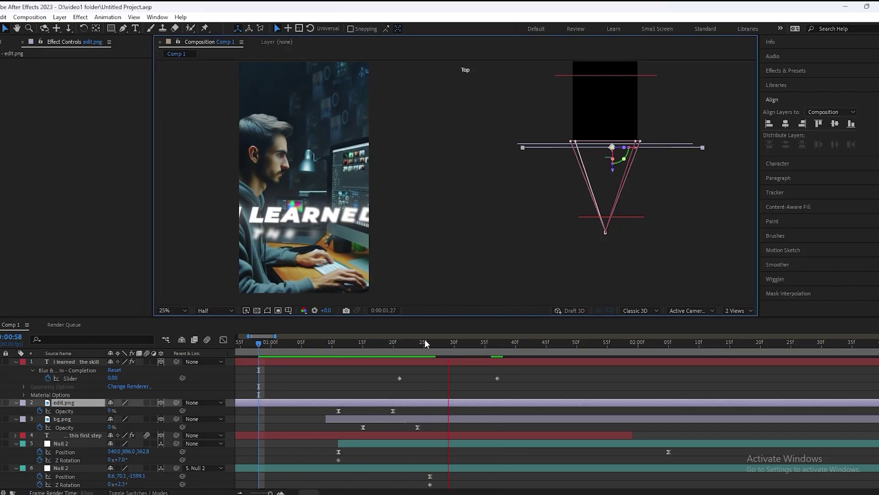
{"action": "key", "text": "space"}
{"action": "scroll", "coordinate": [321, 393], "scroll_direction": "down", "scroll_amount": 2}
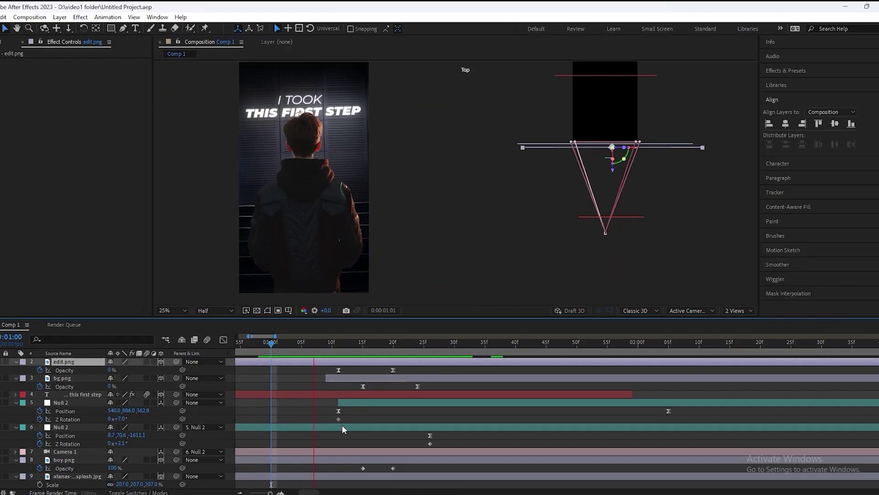
{"action": "scroll", "coordinate": [493, 387], "scroll_direction": "up", "scroll_amount": 2}
{"action": "left_click", "coordinate": [295, 343]}
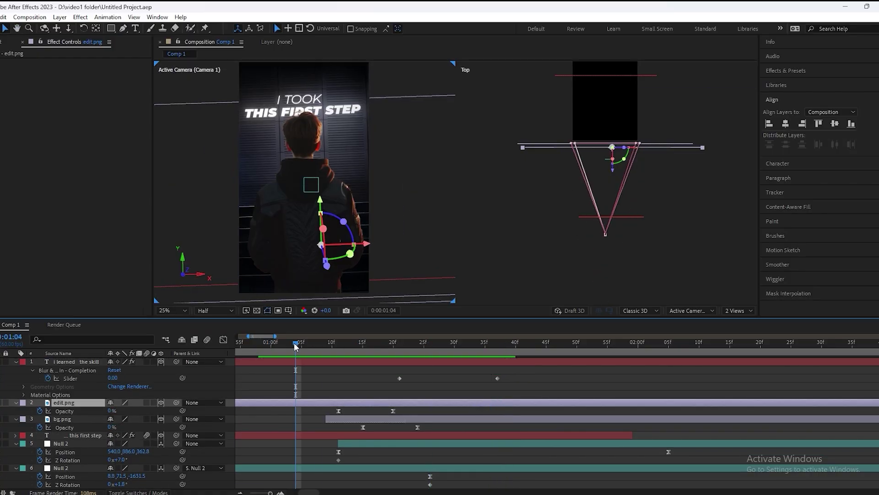
{"action": "key", "text": "space"}
{"action": "left_click", "coordinate": [497, 378]}
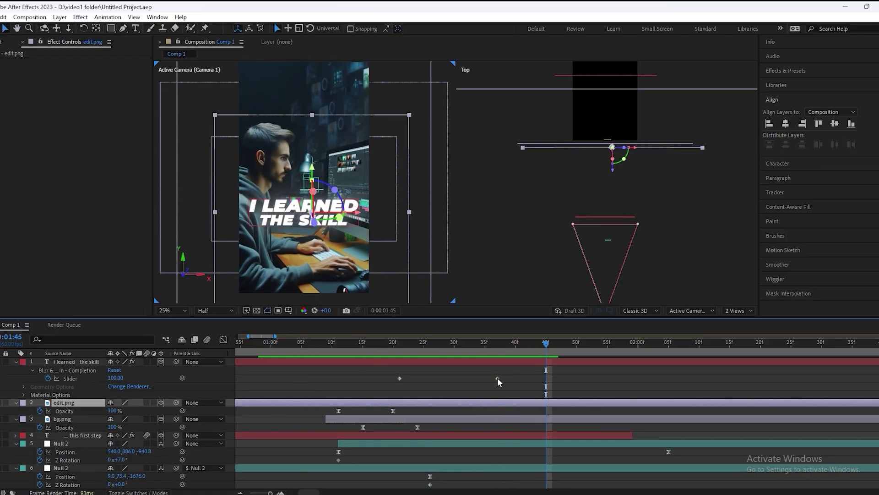
{"action": "left_click_drag", "start_coordinate": [497, 378], "coordinate": [571, 381]}
{"action": "left_click", "coordinate": [563, 369]}
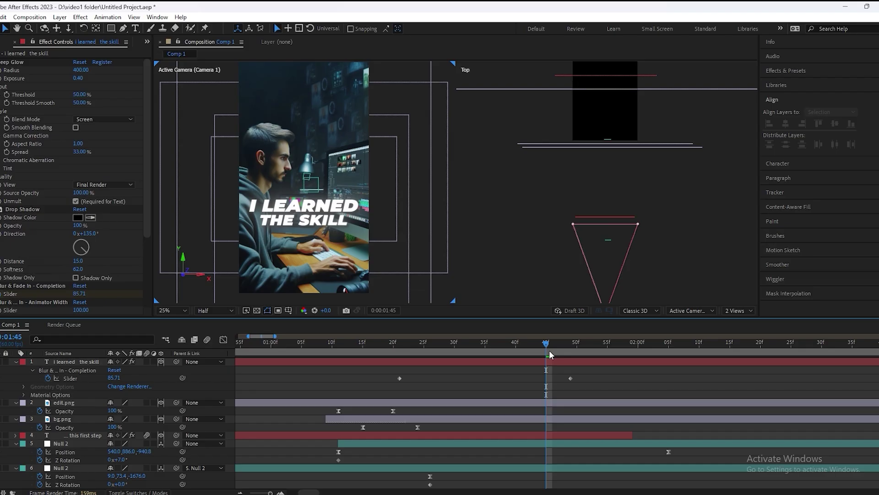
- Move the last Position keyframe of the Null 2 in layer 5 to about 0:02:19
{"action": "scroll", "coordinate": [575, 421], "scroll_direction": "down", "scroll_amount": 2}
{"action": "scroll", "coordinate": [574, 422], "scroll_direction": "down", "scroll_amount": 1}
{"action": "left_click_drag", "start_coordinate": [621, 411], "coordinate": [662, 410]}
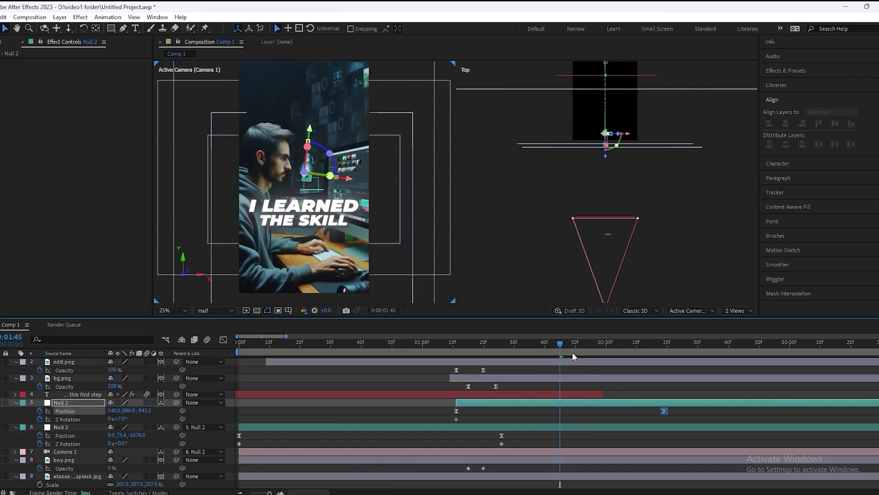
- Preview the transition from the first scene into the desk scene, checking the timing of the camera move and title animation
{"action": "left_click_drag", "start_coordinate": [555, 356], "coordinate": [381, 354]}
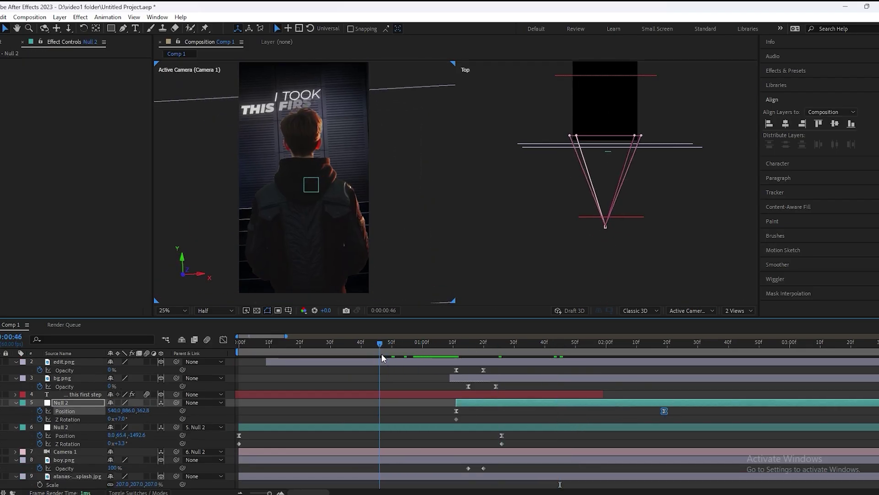
{"action": "left_click", "coordinate": [347, 277]}
{"action": "key", "text": "space"}
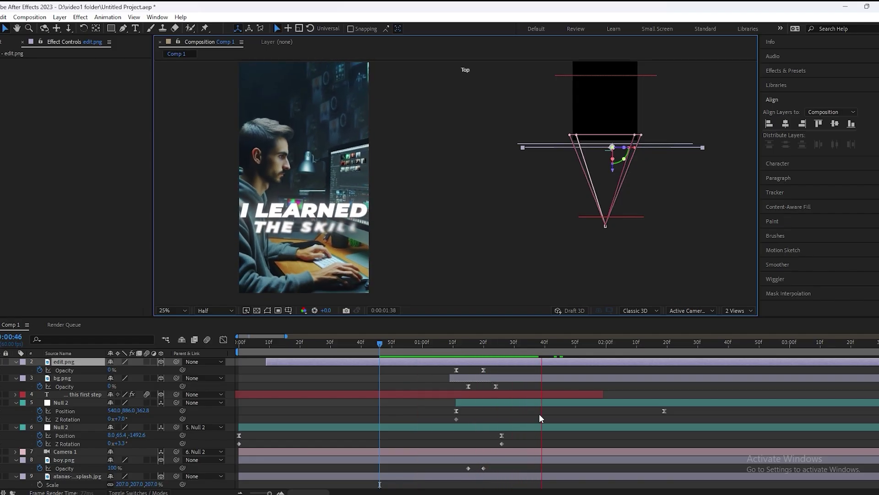
{"action": "scroll", "coordinate": [540, 414], "scroll_direction": "up", "scroll_amount": 3}
{"action": "key", "text": "space"}
{"action": "left_click_drag", "start_coordinate": [402, 341], "coordinate": [397, 341]}
{"action": "key", "text": "space"}
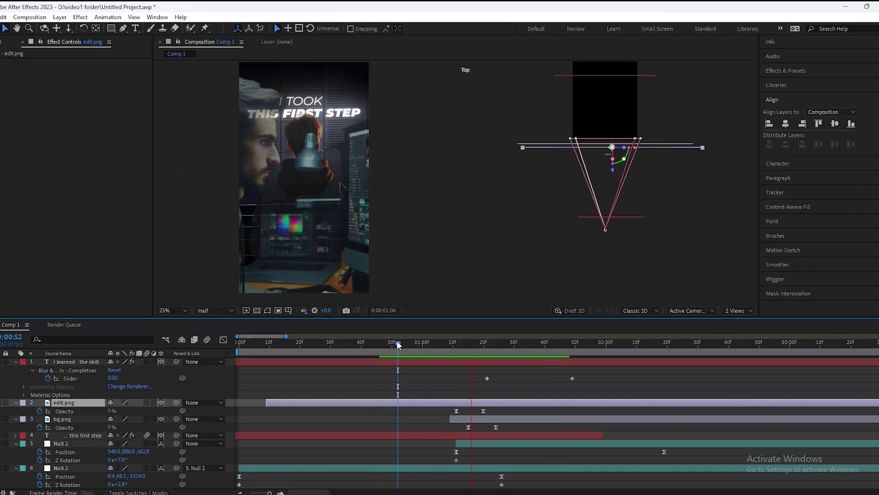
{"action": "left_click", "coordinate": [593, 350]}
{"action": "left_click_drag", "start_coordinate": [594, 349], "coordinate": [396, 350]}
{"action": "key", "text": "space"}
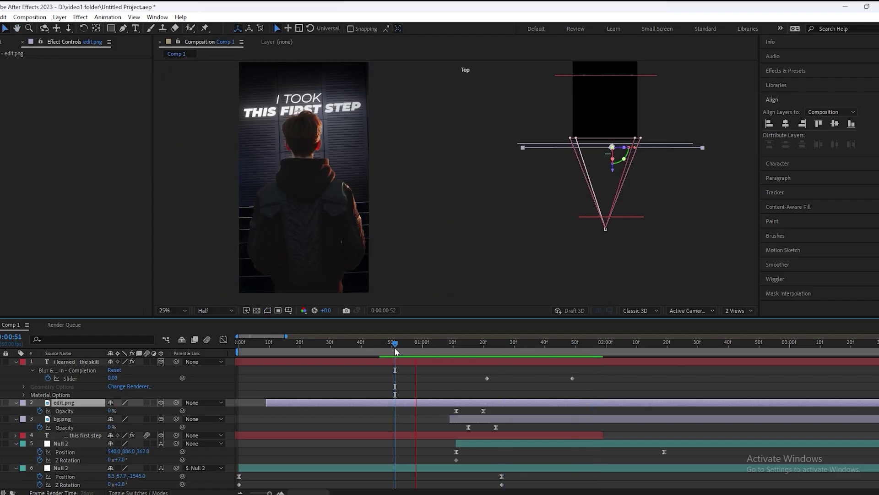
{"action": "key", "text": "space"}
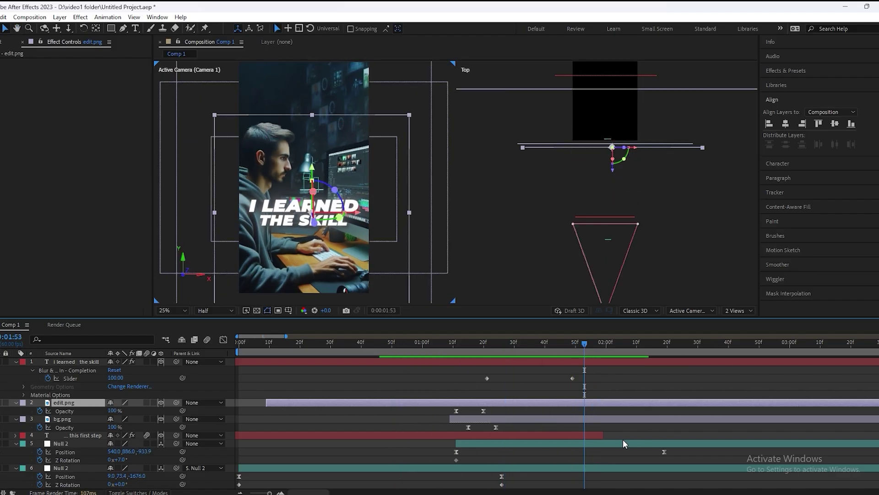
- Duplicate the Null 2 in layer 5, show the copy's keyframes and delete its last Position keyframe
{"action": "left_click_drag", "start_coordinate": [584, 343], "coordinate": [591, 344]}
{"action": "left_click", "coordinate": [611, 444]}
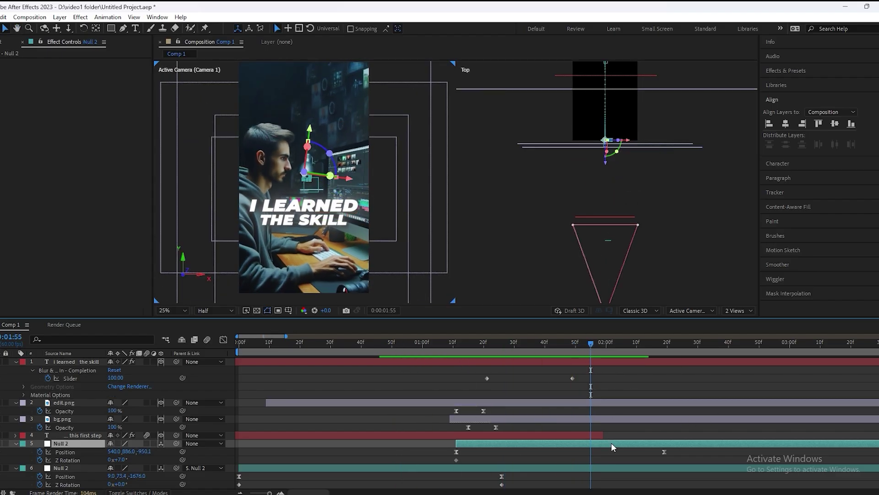
{"action": "key", "text": "ctrl+d"}
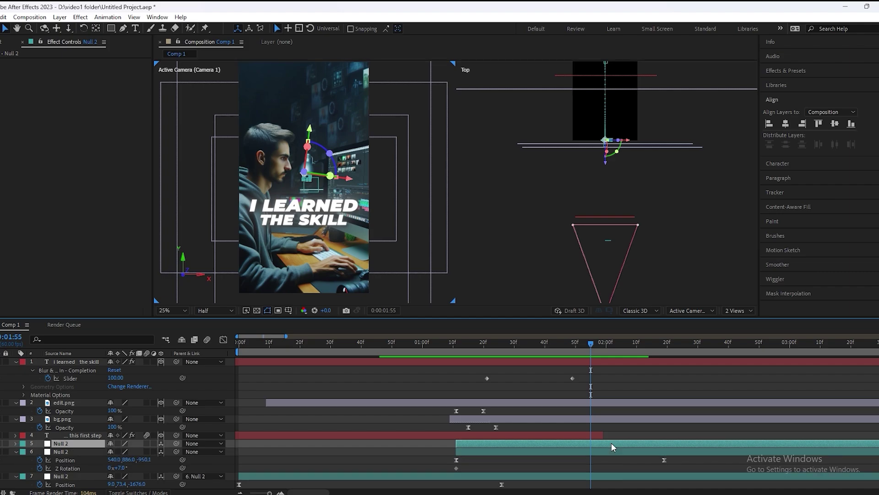
{"action": "key", "text": "u"}
{"action": "key", "text": "minus"}
{"action": "left_click", "coordinate": [449, 452]}
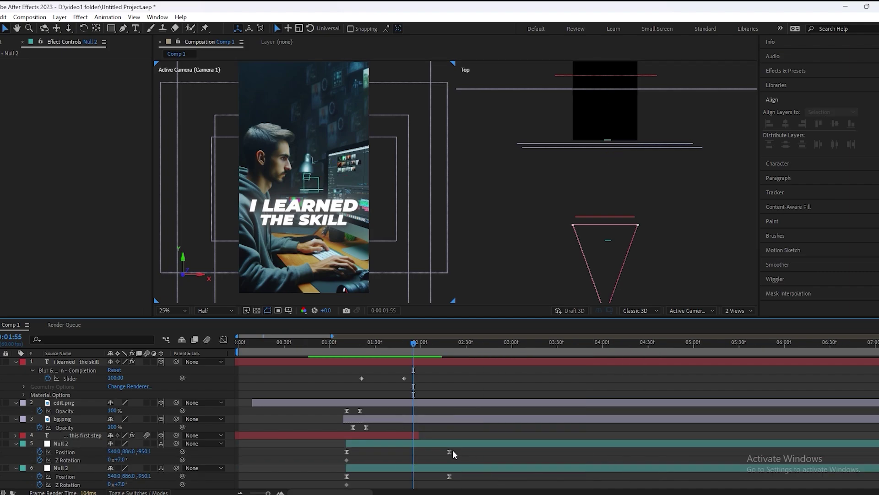
{"action": "key", "text": "Delete"}
- Shift the duplicated null to start at about 0:01:58 and parent the Null 2 below to it
{"action": "scroll", "coordinate": [352, 448], "scroll_direction": "up", "scroll_amount": 2}
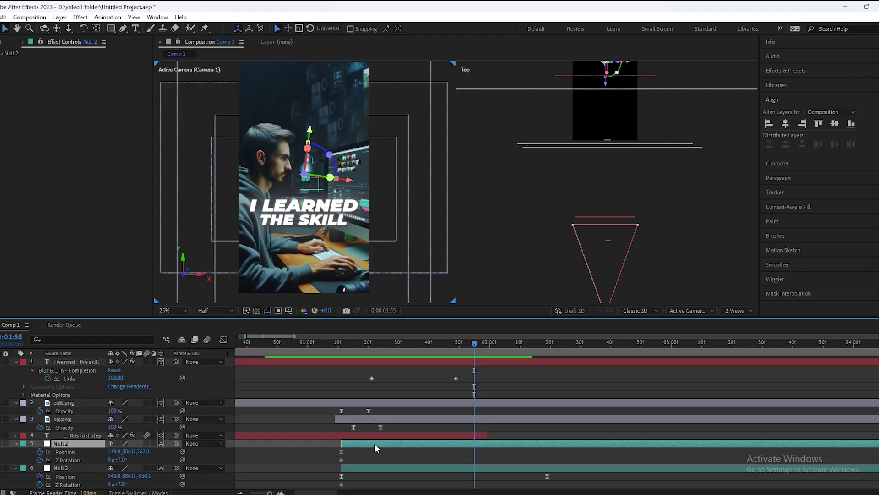
{"action": "left_click_drag", "start_coordinate": [374, 443], "coordinate": [507, 450]}
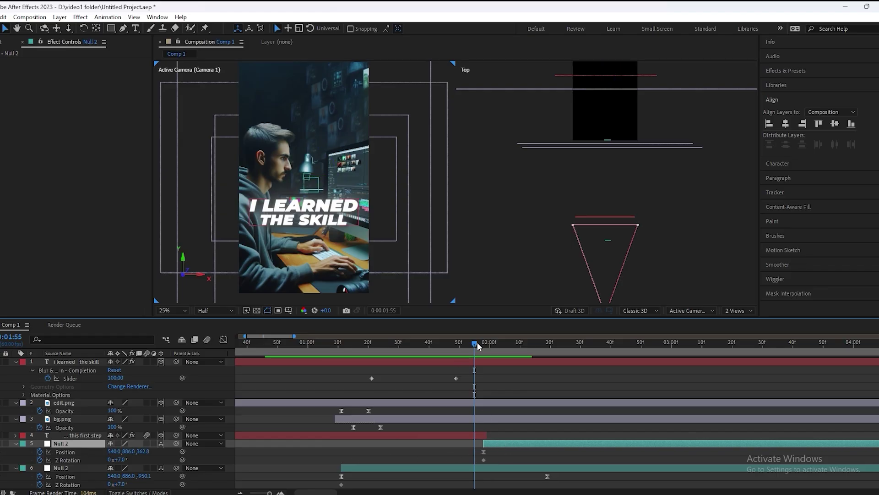
{"action": "left_click_drag", "start_coordinate": [477, 343], "coordinate": [545, 347]}
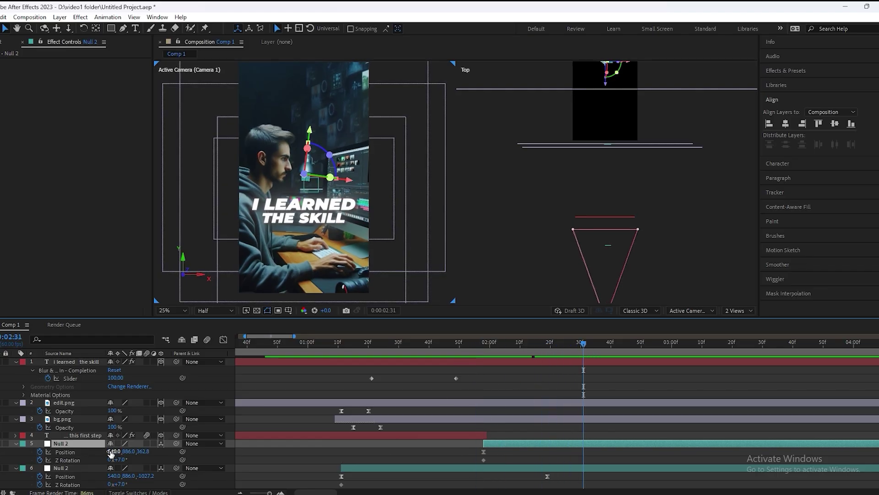
{"action": "left_click", "coordinate": [73, 467]}
{"action": "left_click_drag", "start_coordinate": [174, 468], "coordinate": [68, 444]}
- Keyframe the top null's Z position at 1791 at 0:02:31 to push the camera into the desk scene
{"action": "left_click", "coordinate": [557, 444]}
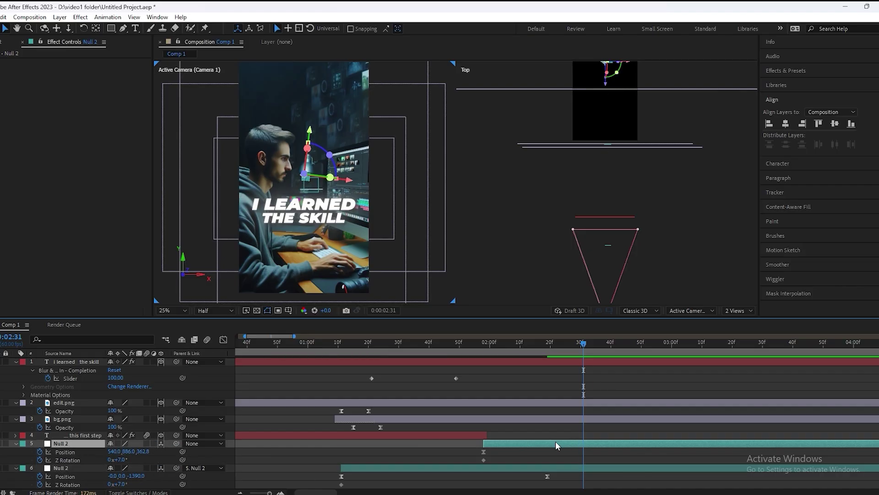
{"action": "left_click_drag", "start_coordinate": [143, 452], "coordinate": [869, 492]}
{"action": "left_click", "coordinate": [628, 443]}
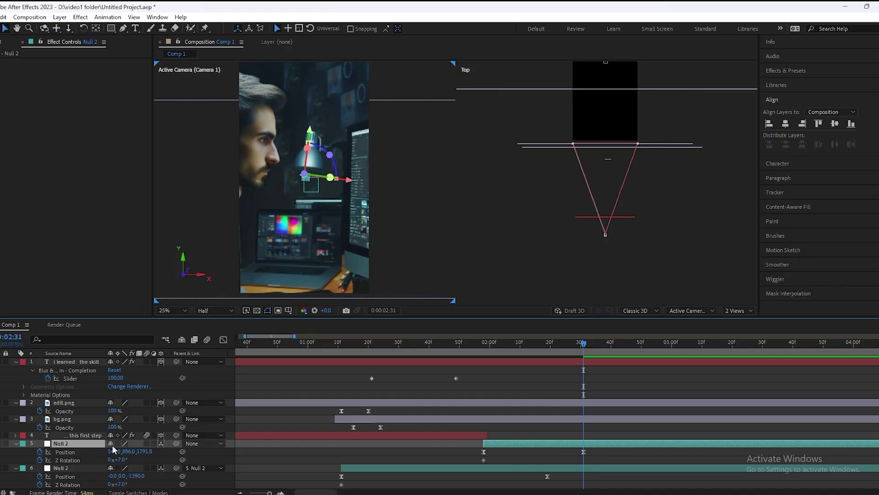
- Scale the edit.png layer to 239% and move it up slightly at 0:02:31
{"action": "left_click", "coordinate": [64, 402]}
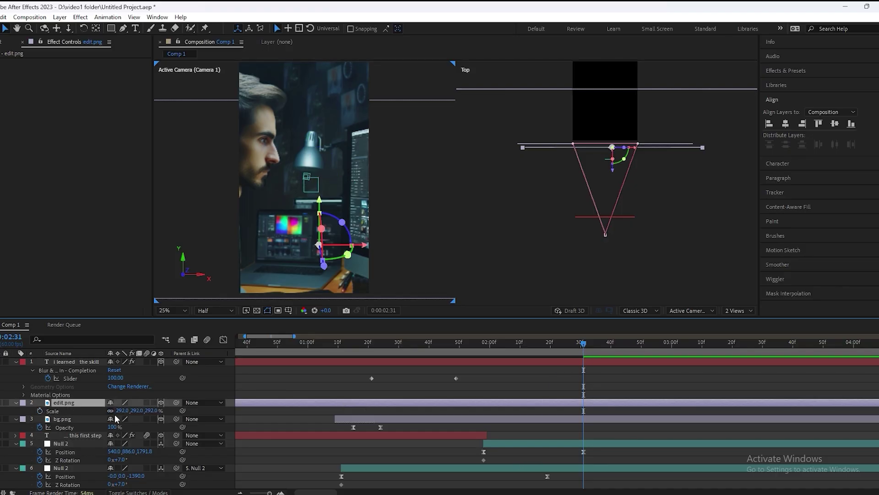
{"action": "left_click_drag", "start_coordinate": [120, 411], "coordinate": [102, 410]}
{"action": "left_click_drag", "start_coordinate": [316, 273], "coordinate": [320, 257]}
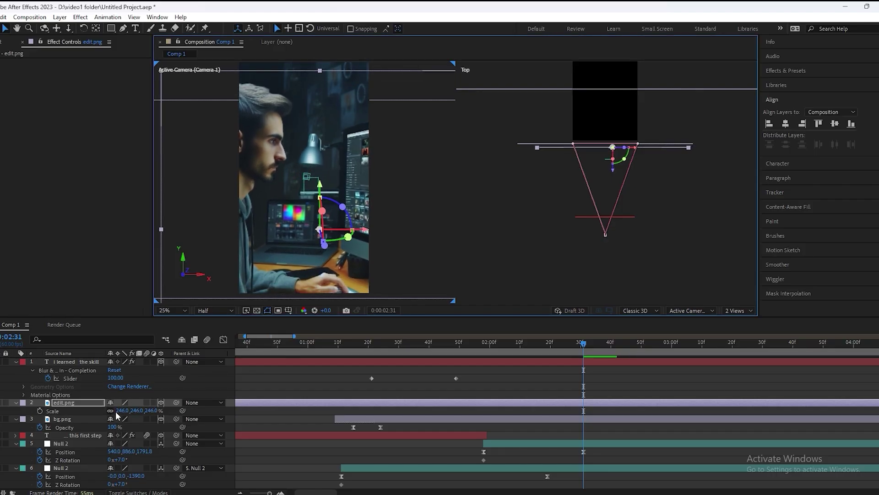
{"action": "left_click_drag", "start_coordinate": [122, 410], "coordinate": [118, 410]}
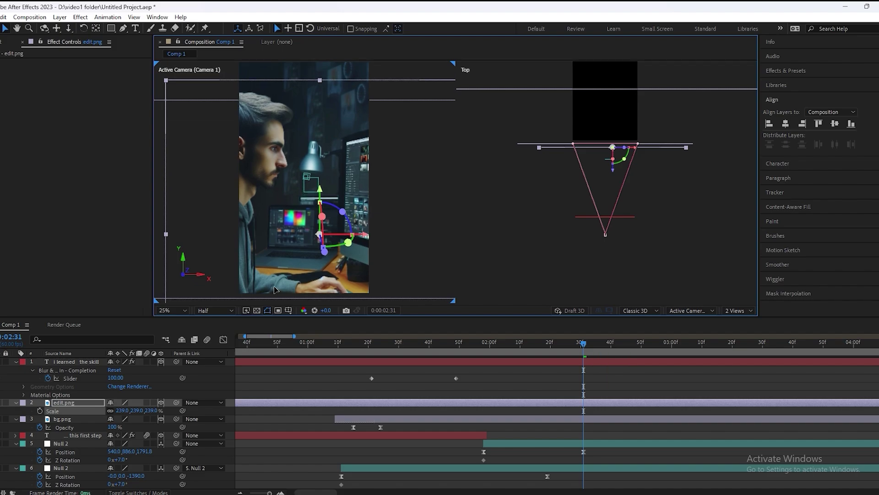
- Scale edit.png to 251% and adjust its position at 0:01:59 to cover the lower part of the frame
{"action": "left_click", "coordinate": [595, 443]}
{"action": "left_click_drag", "start_coordinate": [571, 343], "coordinate": [487, 364]}
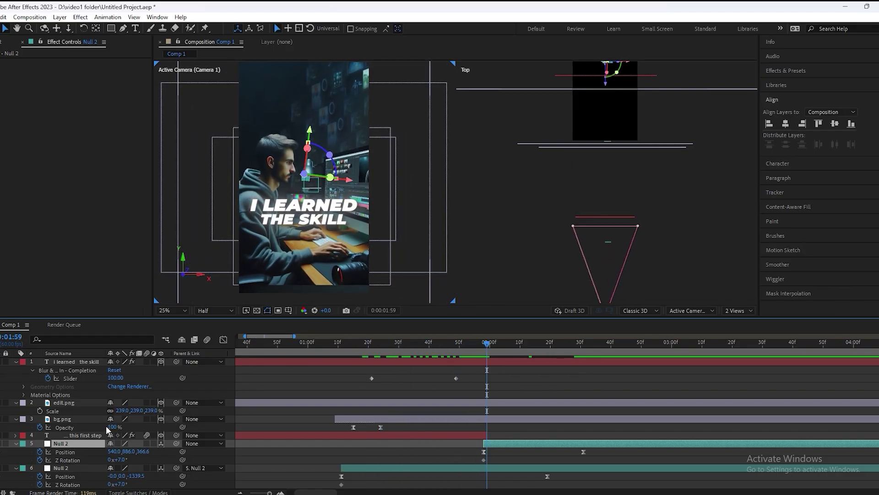
{"action": "left_click", "coordinate": [65, 402]}
{"action": "left_click_drag", "start_coordinate": [329, 259], "coordinate": [313, 272]}
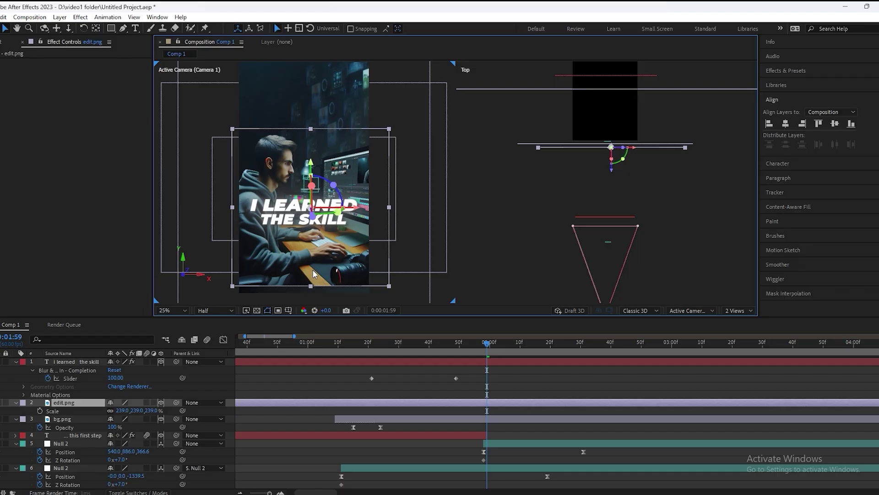
{"action": "left_click_drag", "start_coordinate": [123, 410], "coordinate": [130, 411]}
{"action": "left_click_drag", "start_coordinate": [311, 291], "coordinate": [318, 278]}
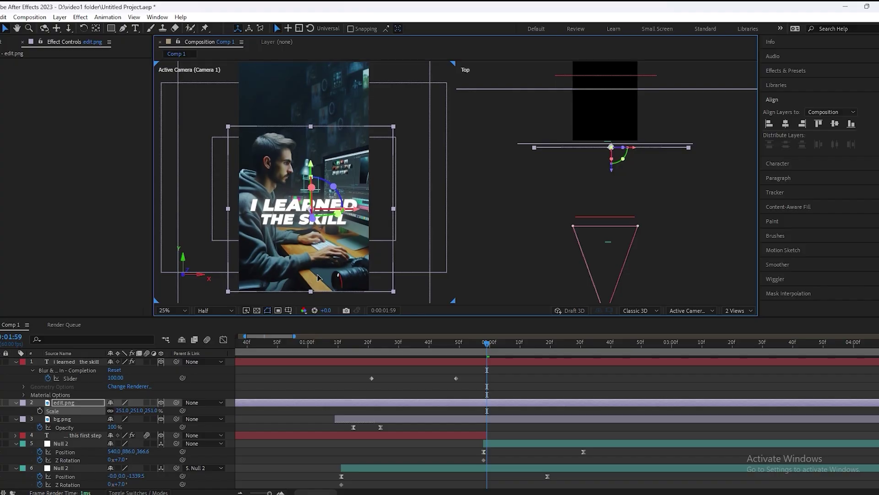
- Move the "I learned the skill" text slightly down over the man's arms and save the project
{"action": "left_click", "coordinate": [380, 369]}
{"action": "left_click", "coordinate": [302, 211]}
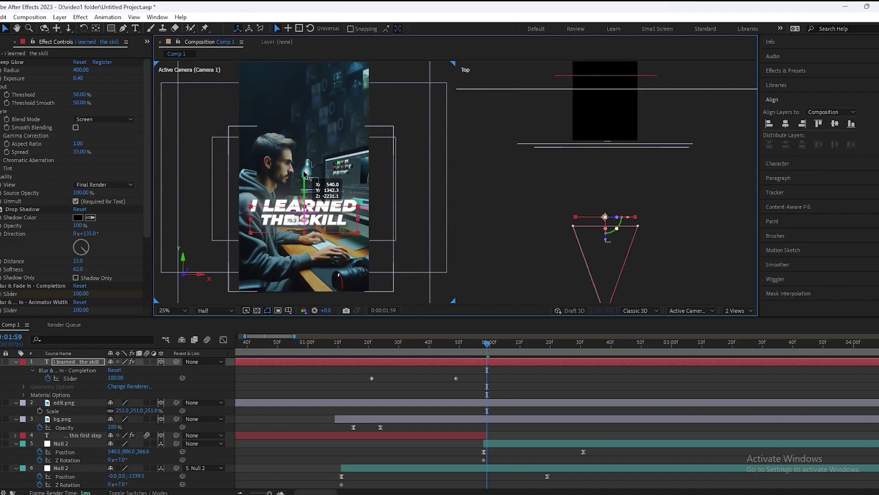
{"action": "left_click", "coordinate": [455, 379]}
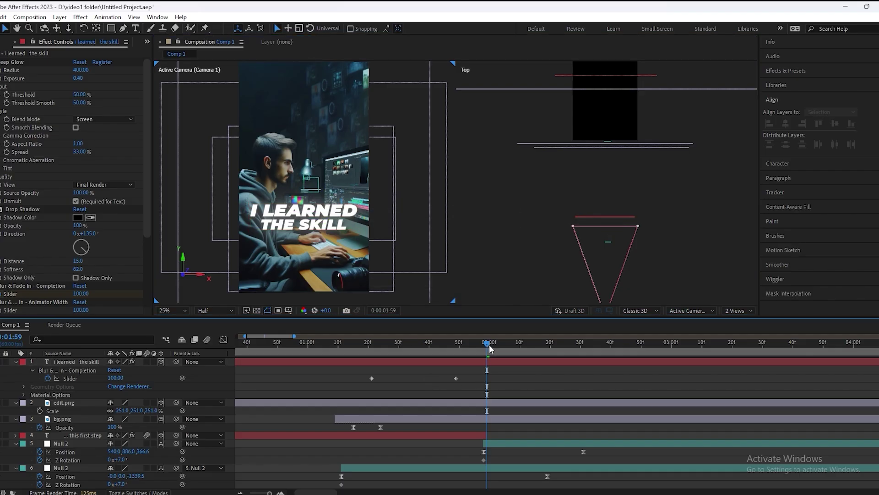
- Reshape the top null's Position speed graph into a slow start with a sharp peak near 0:02:24, and preview the move
{"action": "left_click_drag", "start_coordinate": [487, 342], "coordinate": [245, 363]}
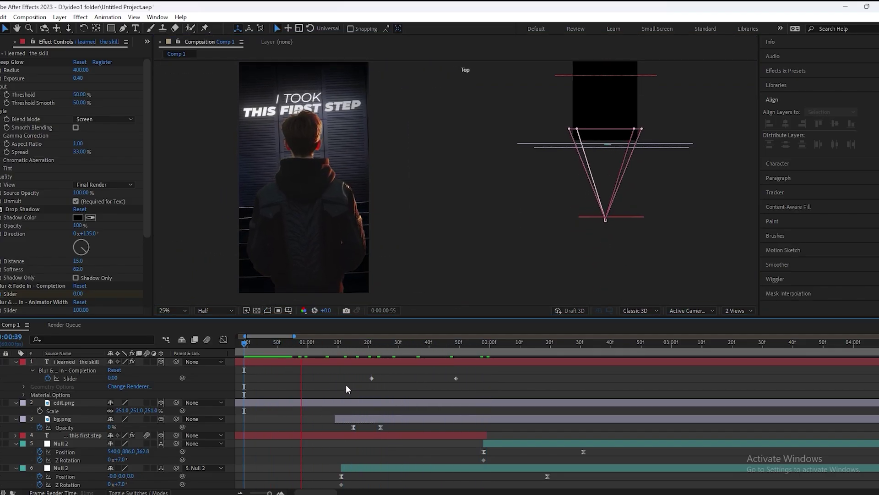
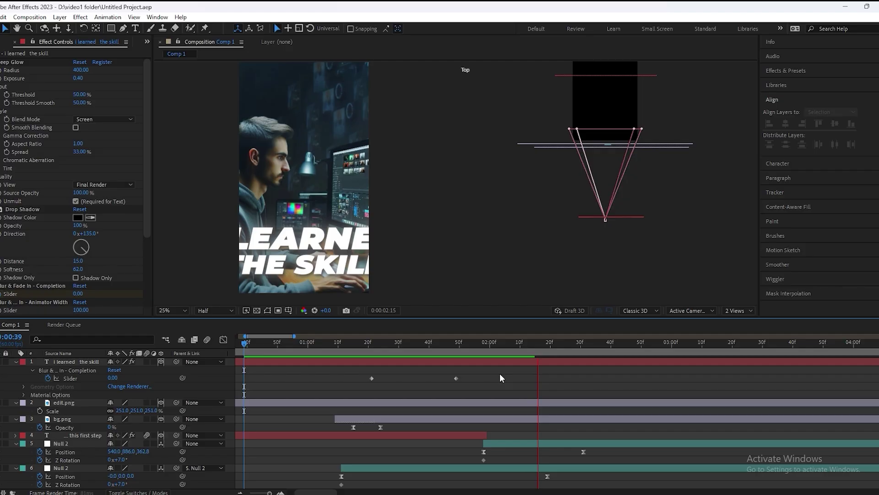
{"action": "key", "text": "space"}
{"action": "left_click_drag", "start_coordinate": [612, 451], "coordinate": [465, 455]}
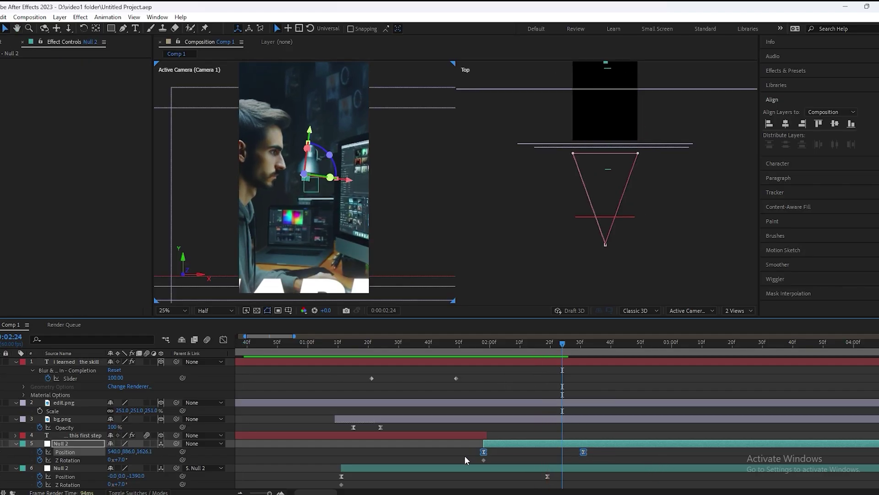
{"action": "left_click", "coordinate": [224, 340]}
{"action": "left_click_drag", "start_coordinate": [453, 443], "coordinate": [590, 466]}
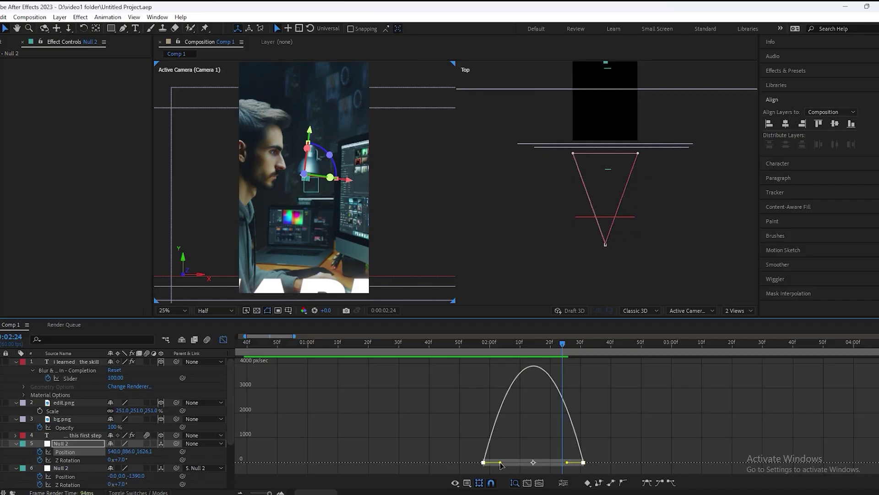
{"action": "left_click_drag", "start_coordinate": [501, 463], "coordinate": [537, 463]}
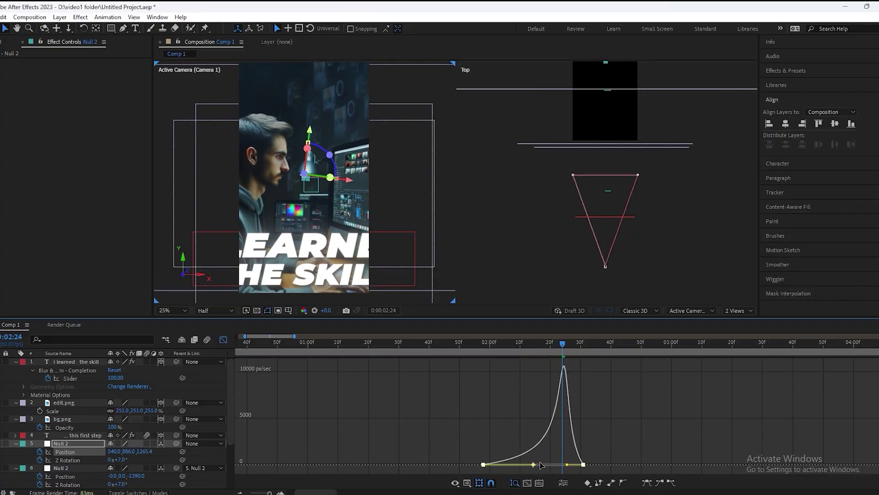
{"action": "left_click", "coordinate": [223, 340]}
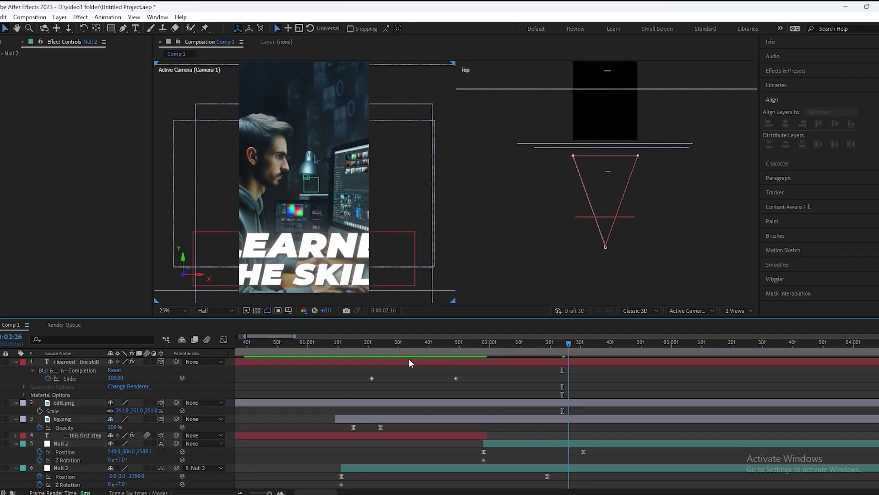
{"action": "left_click_drag", "start_coordinate": [478, 369], "coordinate": [251, 364]}
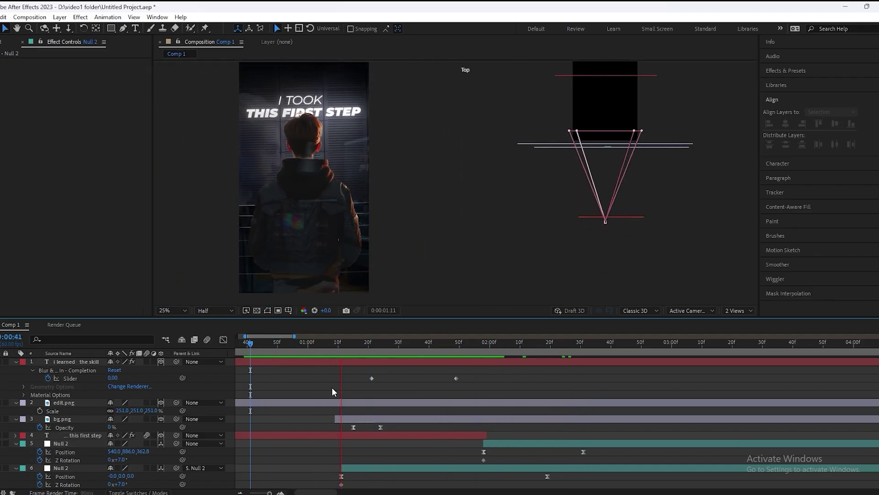
{"action": "key", "text": "space"}
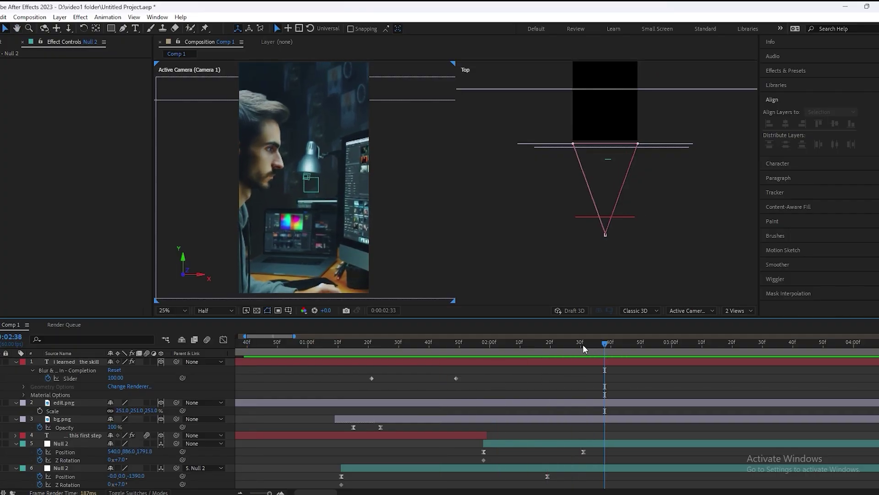
- Preview the camera move, then delay the top null's final Position keyframe to 0:02:58
{"action": "left_click_drag", "start_coordinate": [583, 348], "coordinate": [291, 361]}
{"action": "key", "text": "space"}
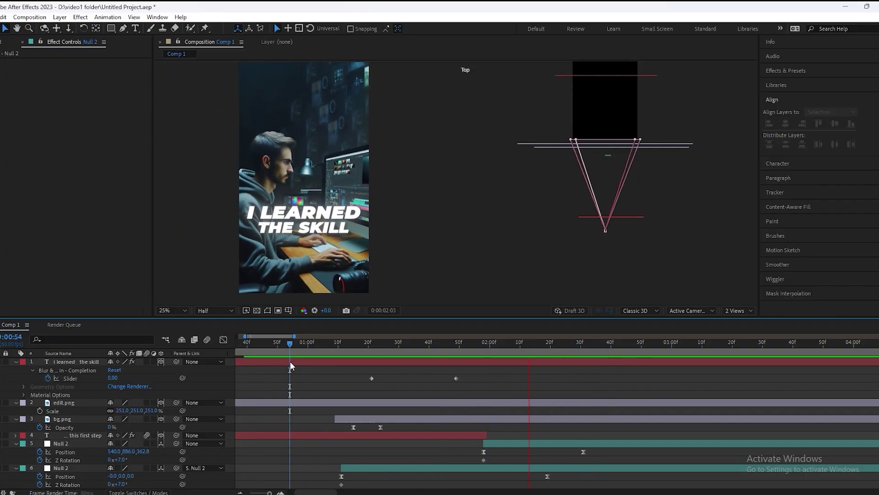
{"action": "key", "text": "space"}
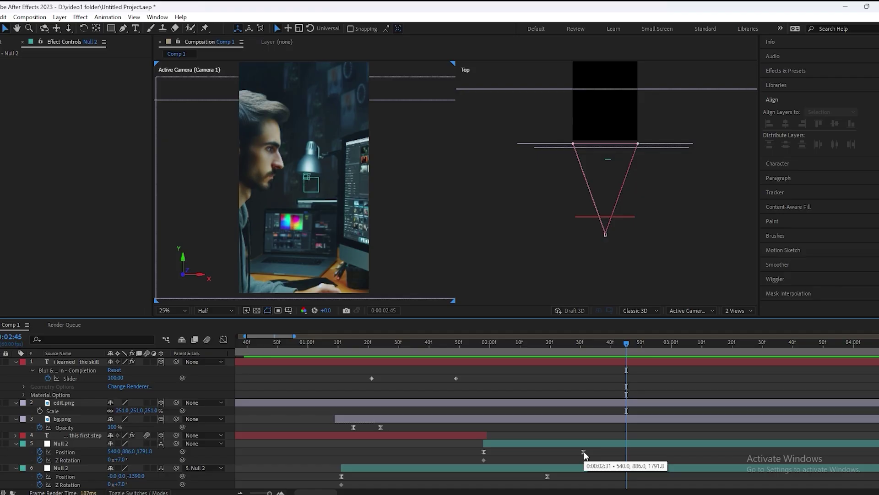
{"action": "left_click_drag", "start_coordinate": [584, 452], "coordinate": [666, 451]}
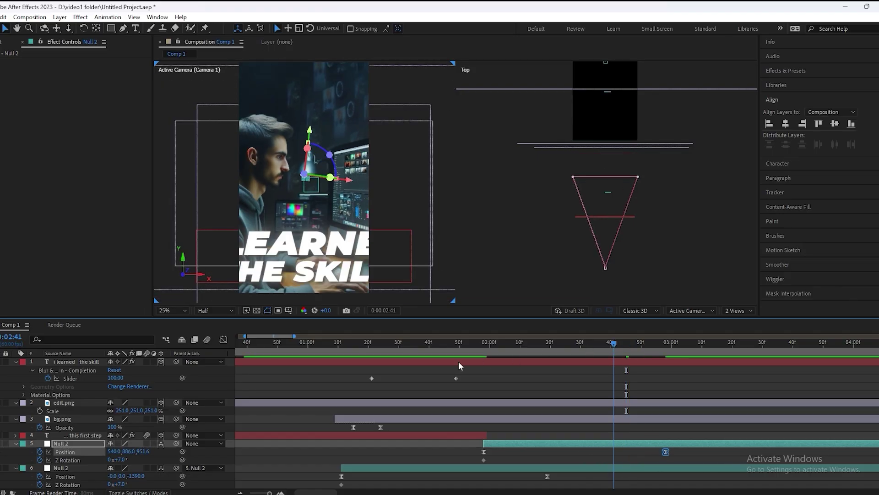
- Play back the retimed camera move several times from the first scene through the desk scene
{"action": "left_click_drag", "start_coordinate": [458, 362], "coordinate": [277, 359]}
{"action": "key", "text": "space"}
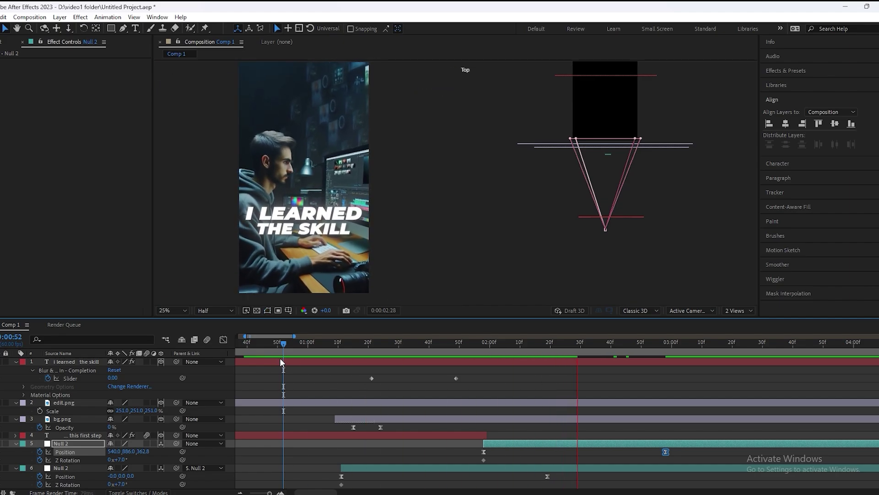
{"action": "key", "text": "space"}
{"action": "left_click_drag", "start_coordinate": [639, 344], "coordinate": [344, 358]}
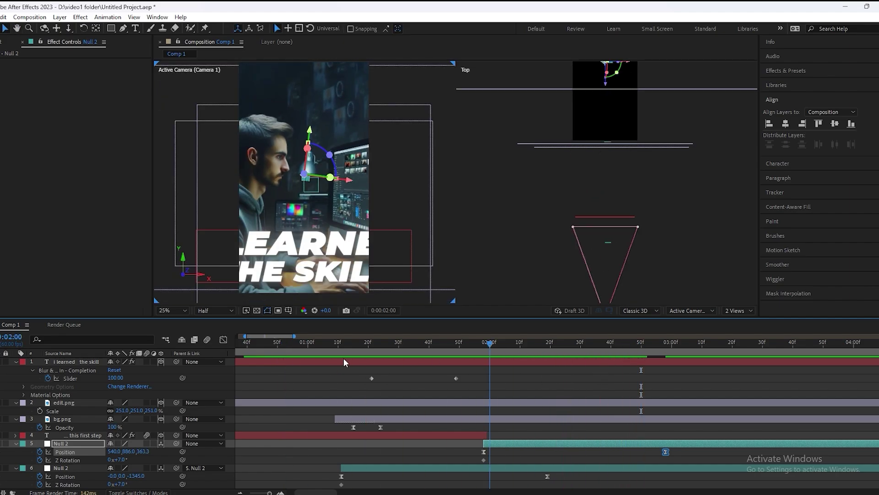
{"action": "left_click", "coordinate": [295, 354]}
{"action": "key", "text": "space"}
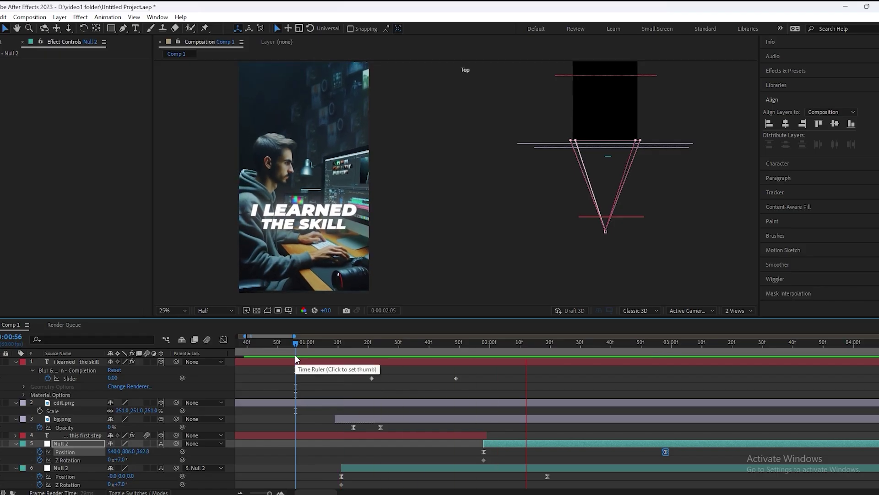
{"action": "key", "text": "space"}
{"action": "left_click", "coordinate": [356, 359]}
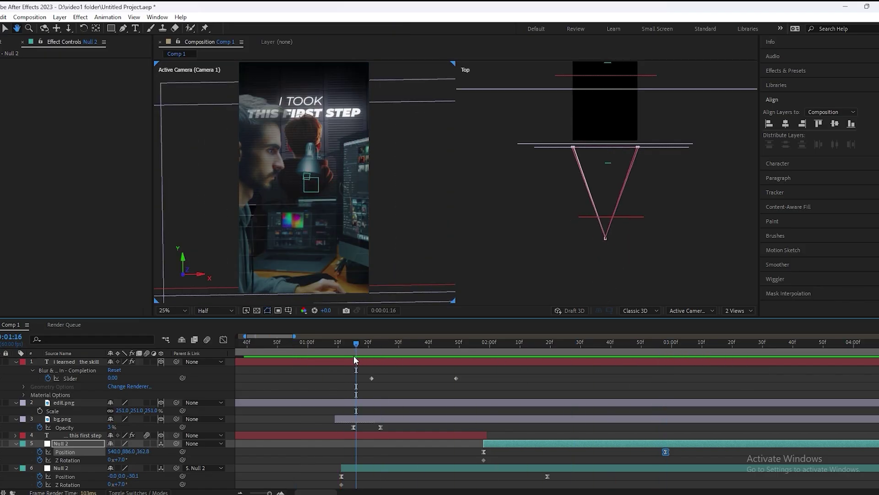
{"action": "key", "text": "space"}
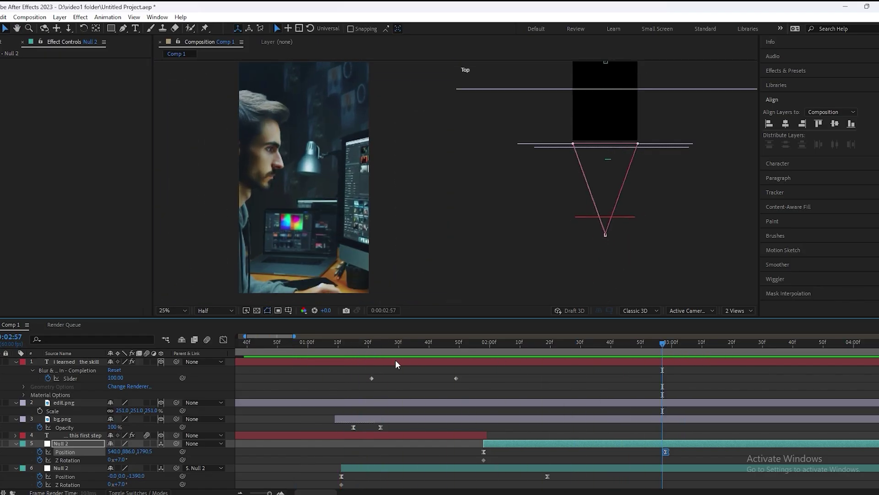
{"action": "key", "text": "space"}
{"action": "left_click", "coordinate": [702, 449]}
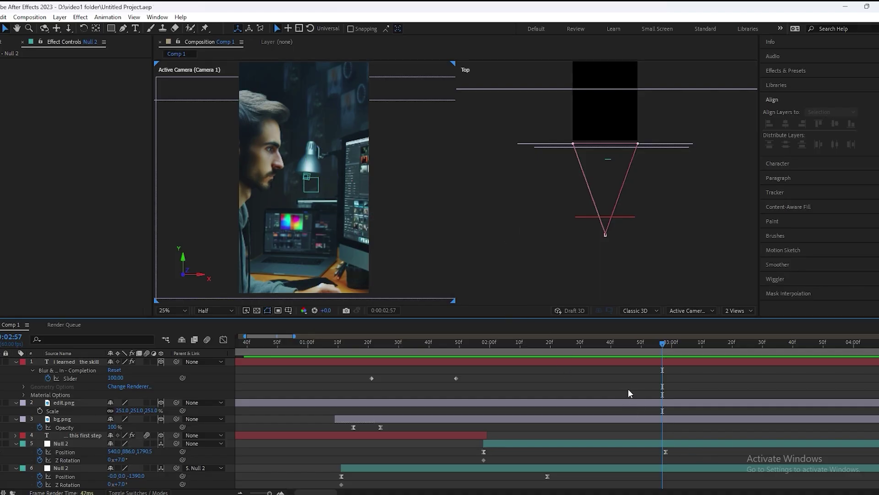
- Add the two-line text "of video editing" over the desk scene at 0:02:57 and save the project
{"action": "left_click", "coordinate": [135, 28]}
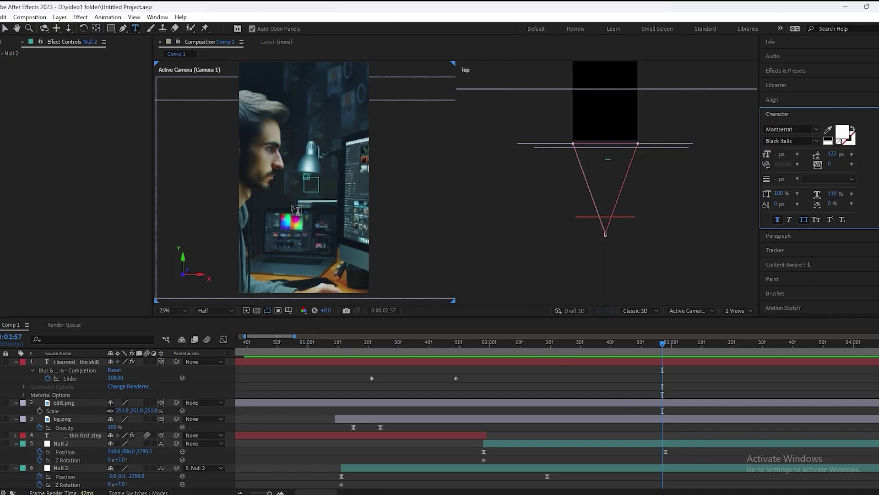
{"action": "left_click", "coordinate": [292, 201]}
{"action": "type", "text": "of"}
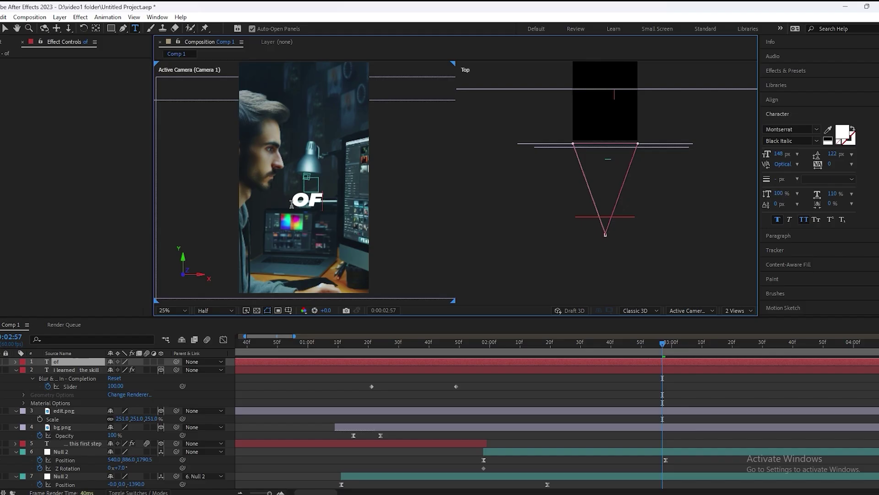
{"action": "type", "text": "video"}
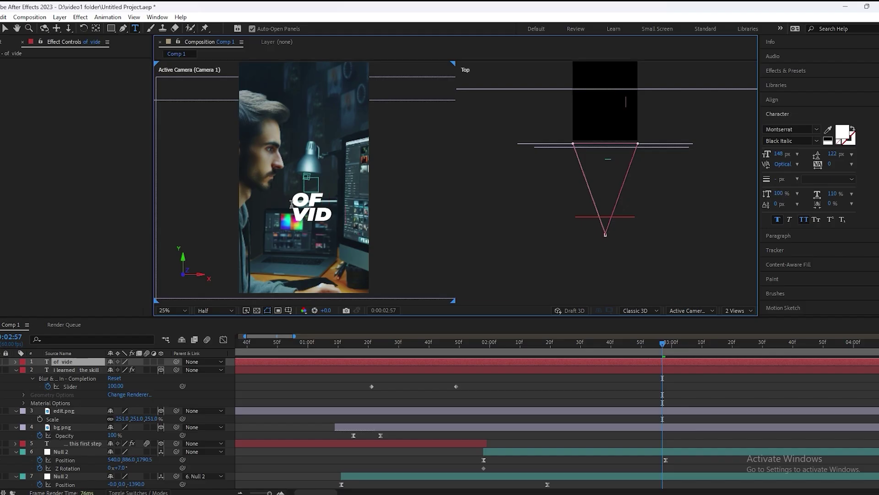
{"action": "type", "text": " edit"}
{"action": "type", "text": "ing"}
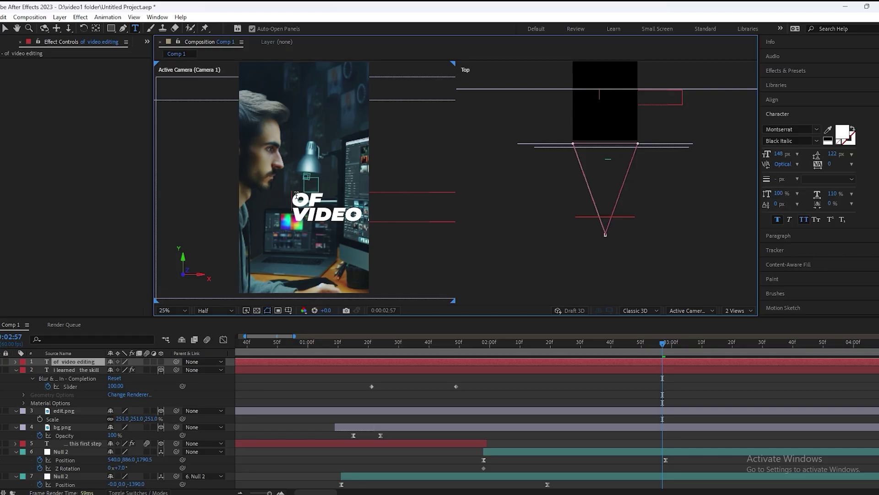
{"action": "left_click", "coordinate": [556, 401]}
{"action": "key", "text": "ctrl+s"}
- Centre the new text's anchor point and align the layer horizontally in the composition
{"action": "key", "text": "v"}
{"action": "left_click", "coordinate": [334, 216]}
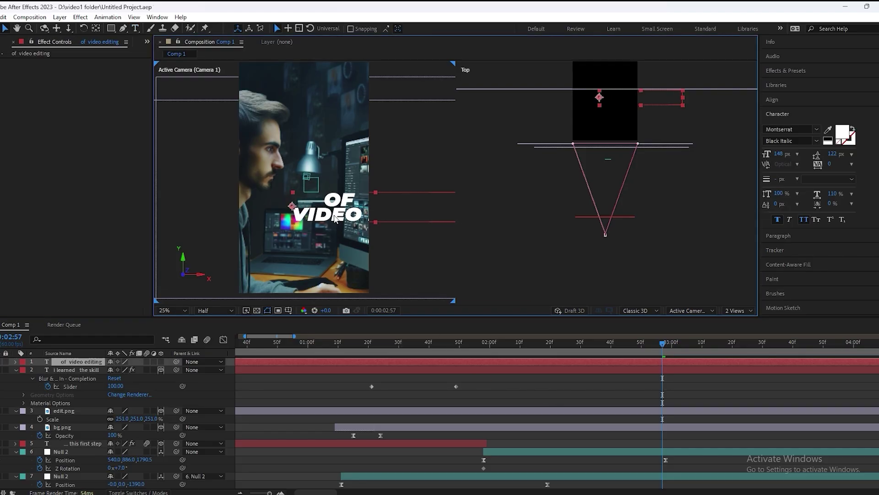
{"action": "left_click", "coordinate": [95, 28]}
{"action": "left_click", "coordinate": [772, 99]}
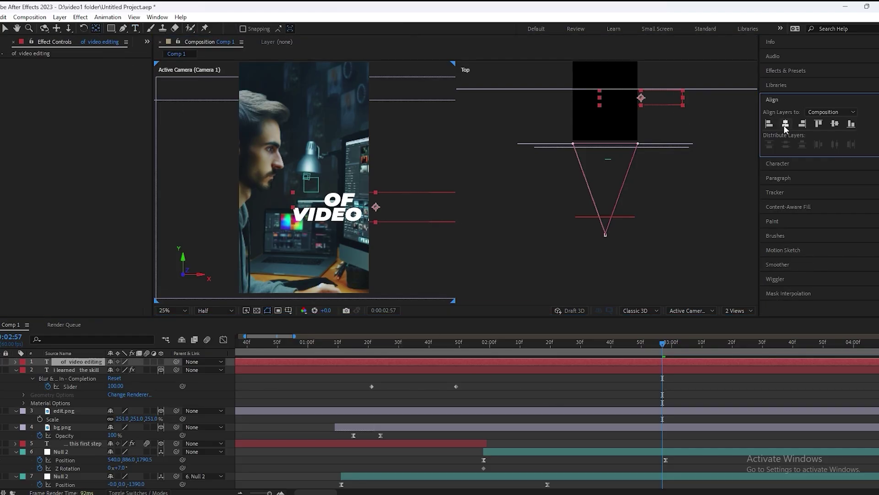
{"action": "left_click", "coordinate": [786, 124]}
- Scale the "of video editing" text to 61%
{"action": "key", "text": "s"}
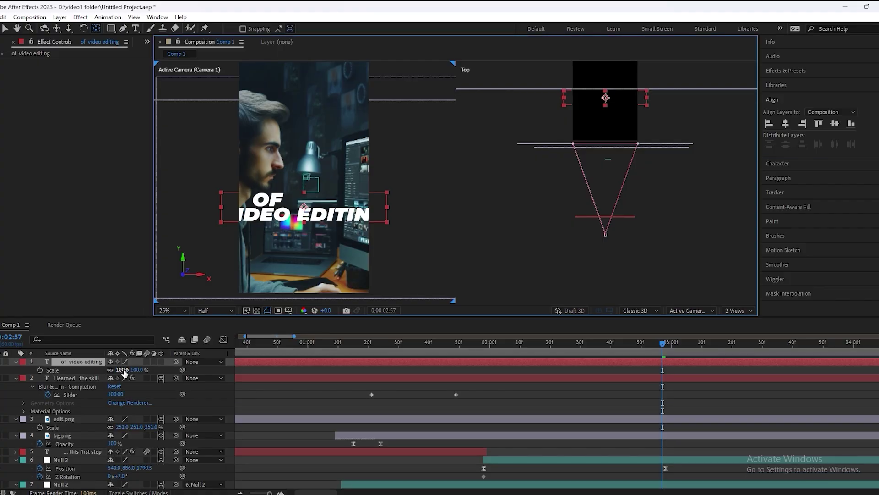
{"action": "left_click_drag", "start_coordinate": [121, 370], "coordinate": [103, 370]}
{"action": "left_click", "coordinate": [389, 393]}
- Adjust the spacing before "OF" so the word sits centred above "VIDEO EDITING"
{"action": "double_click", "coordinate": [265, 207]}
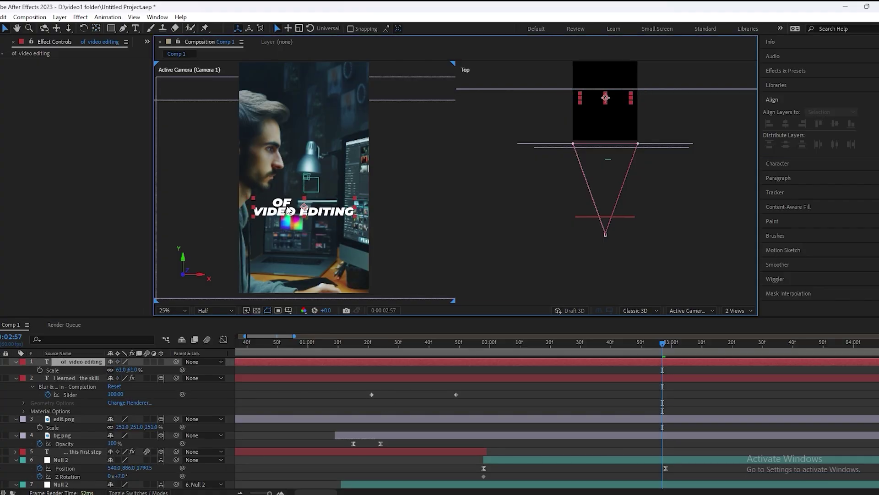
{"action": "left_click_drag", "start_coordinate": [296, 204], "coordinate": [254, 203]}
{"action": "key", "text": "BackSpace"}
{"action": "key", "text": "ctrl+z"}
{"action": "left_click", "coordinate": [277, 200]}
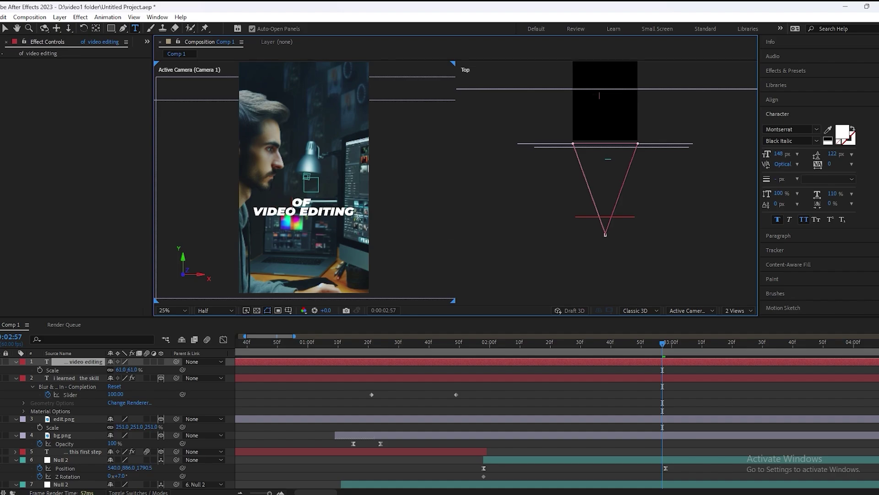
- Set the leading of the "VIDEO EDITING" line to 132 px and reselect the text layer
{"action": "left_click_drag", "start_coordinate": [350, 210], "coordinate": [261, 215]}
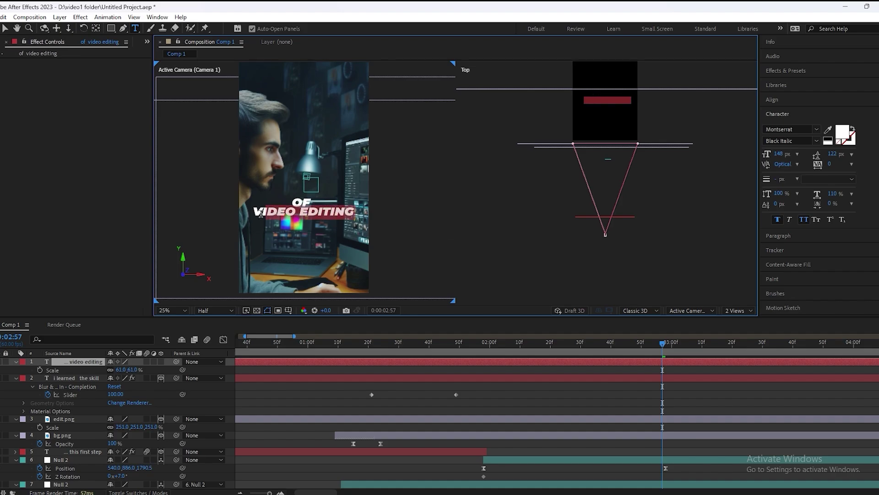
{"action": "left_click_drag", "start_coordinate": [833, 156], "coordinate": [839, 154]}
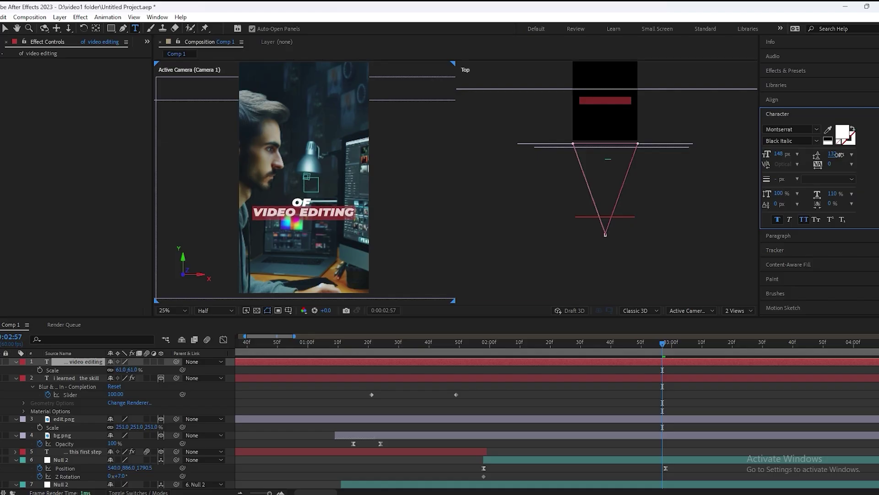
{"action": "left_click", "coordinate": [633, 398]}
{"action": "left_click", "coordinate": [312, 208]}
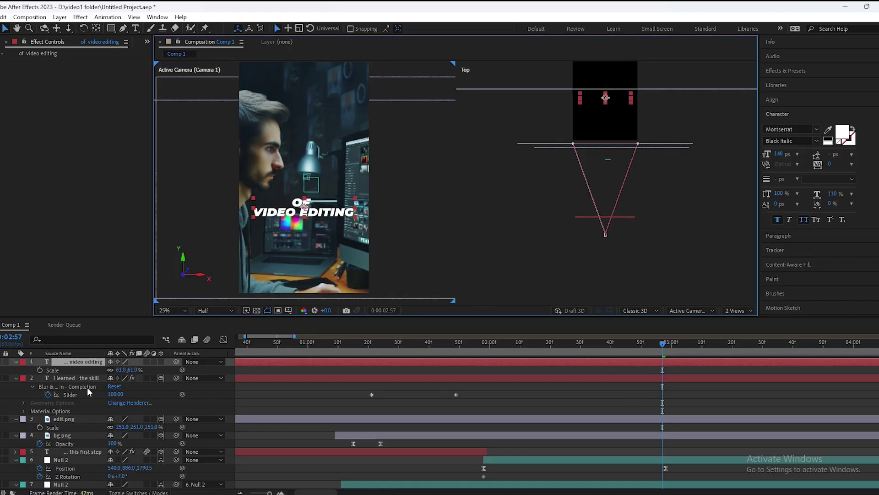
- Copy the Drop Shadow and Deep Glow effects from the "this first step" text to the "video editing" text
{"action": "left_click", "coordinate": [73, 451]}
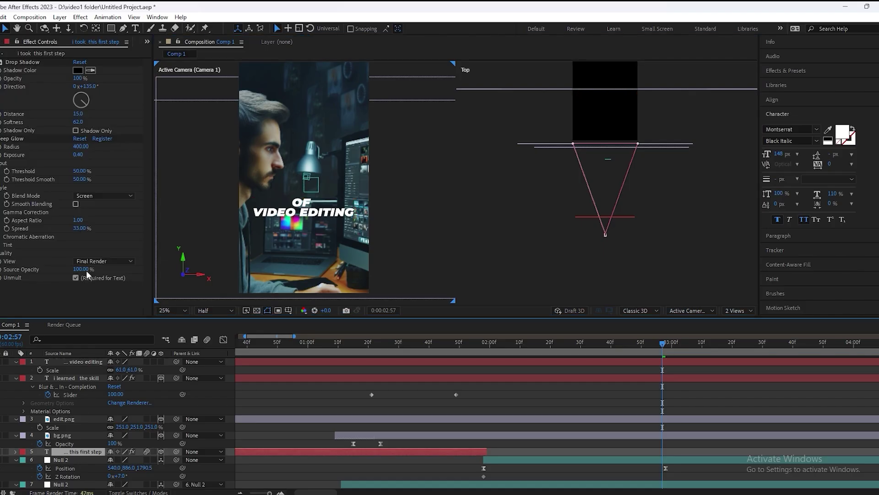
{"action": "left_click", "coordinate": [24, 62]}
{"action": "left_click", "coordinate": [13, 139], "text": "ctrl"}
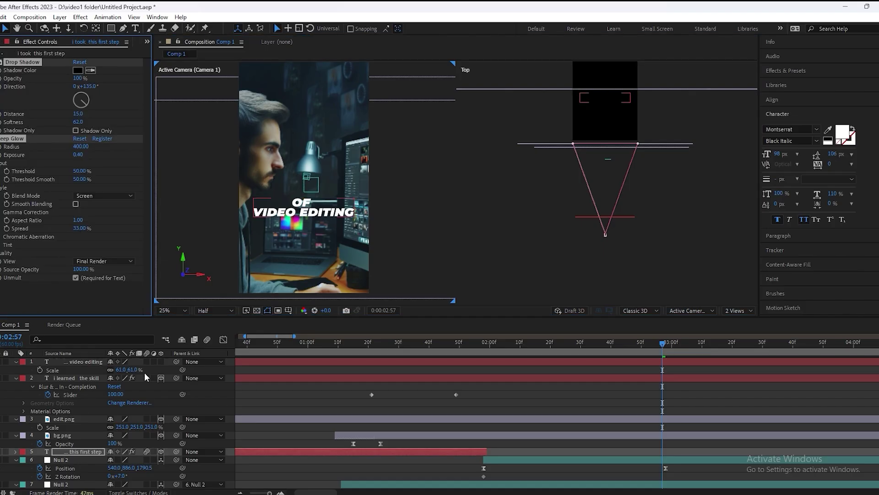
{"action": "left_click", "coordinate": [73, 362]}
{"action": "key", "text": "ctrl+v"}
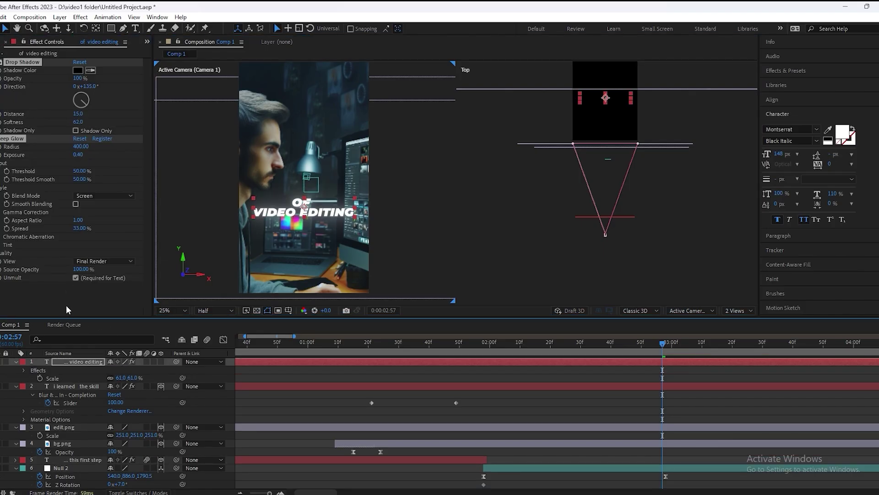
- Reorder the new text's effects so Drop Shadow comes after Deep Glow
{"action": "left_click", "coordinate": [17, 61]}
{"action": "left_click_drag", "start_coordinate": [17, 60], "coordinate": [17, 281]}
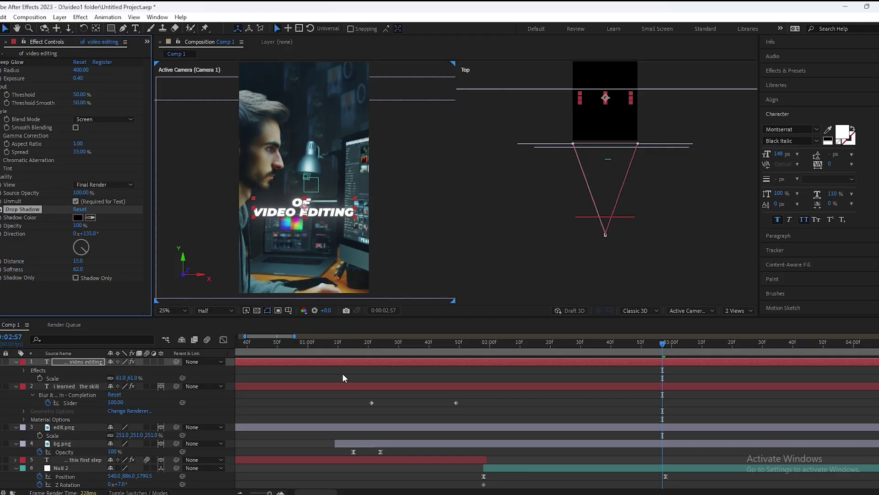
{"action": "left_click", "coordinate": [297, 219]}
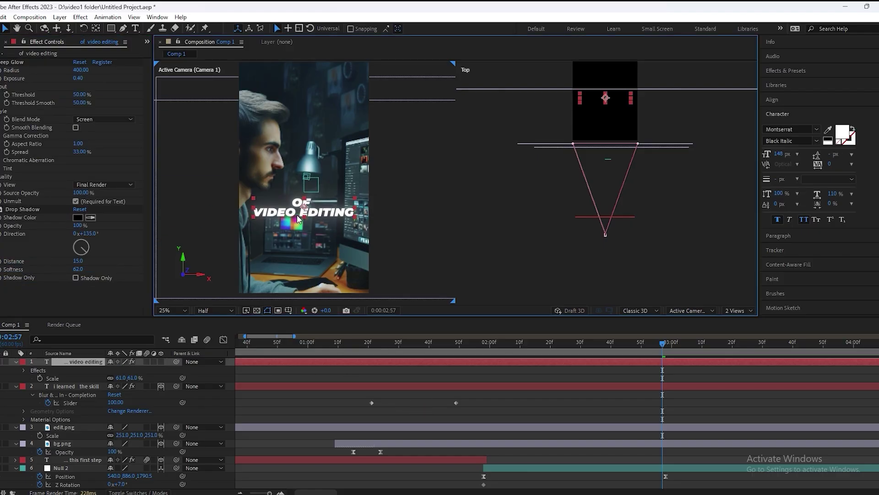
- Make the "of video editing" layer 3D and place it just above the man's head, partly behind his hair
{"action": "left_click", "coordinate": [160, 362]}
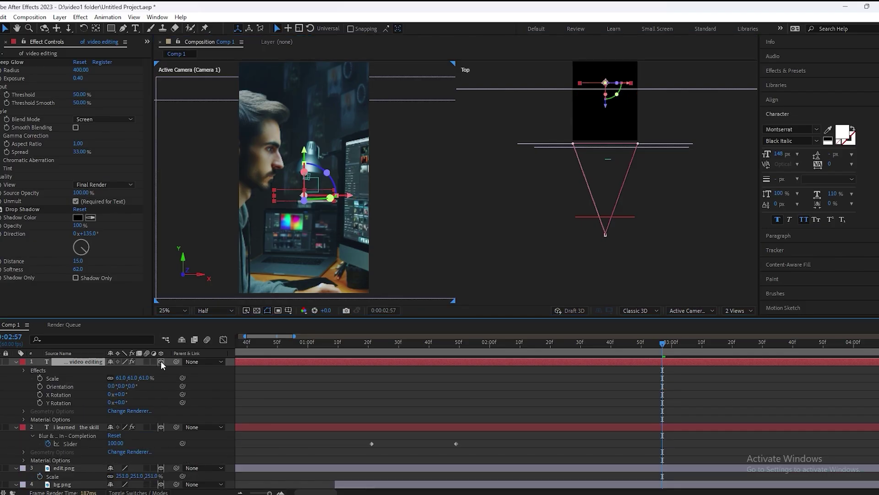
{"action": "left_click_drag", "start_coordinate": [304, 151], "coordinate": [313, 45]}
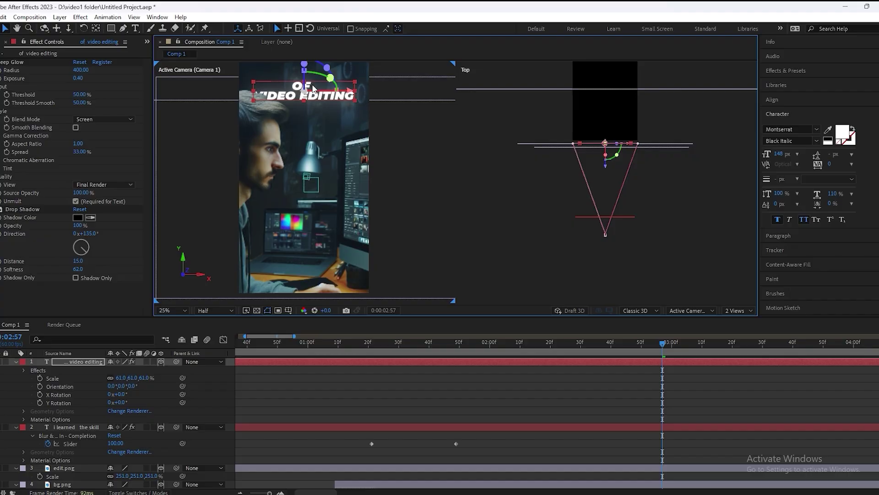
{"action": "left_click_drag", "start_coordinate": [350, 92], "coordinate": [352, 92]}
- Set the top null's Z position to 1624.0 on its final keyframe at 0:02:58
{"action": "scroll", "coordinate": [627, 405], "scroll_direction": "down", "scroll_amount": 5}
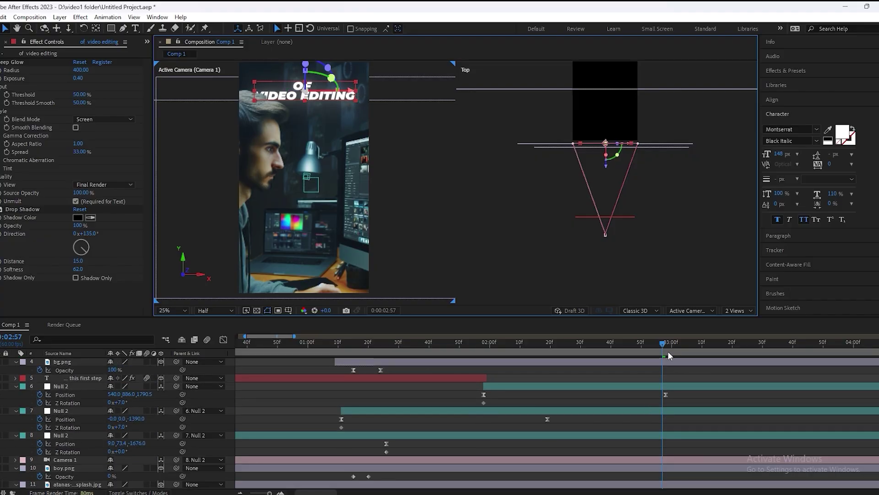
{"action": "left_click", "coordinate": [667, 349]}
{"action": "left_click", "coordinate": [667, 394]}
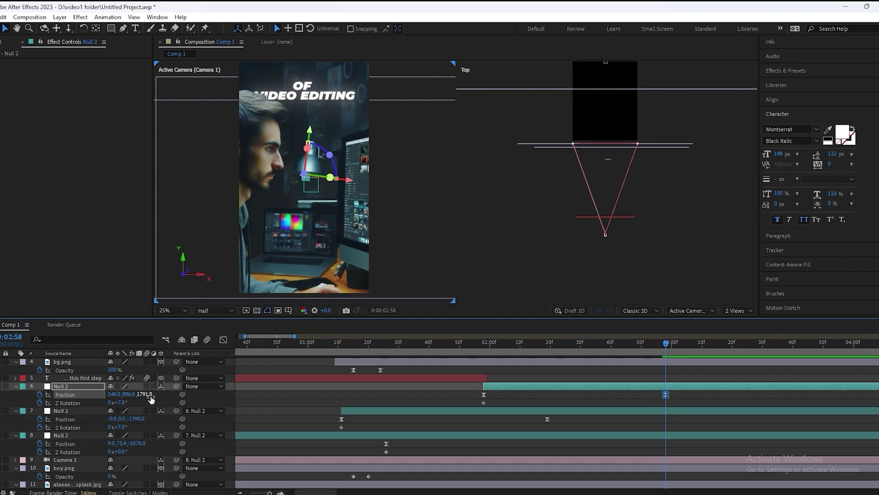
{"action": "left_click_drag", "start_coordinate": [139, 397], "coordinate": [82, 403]}
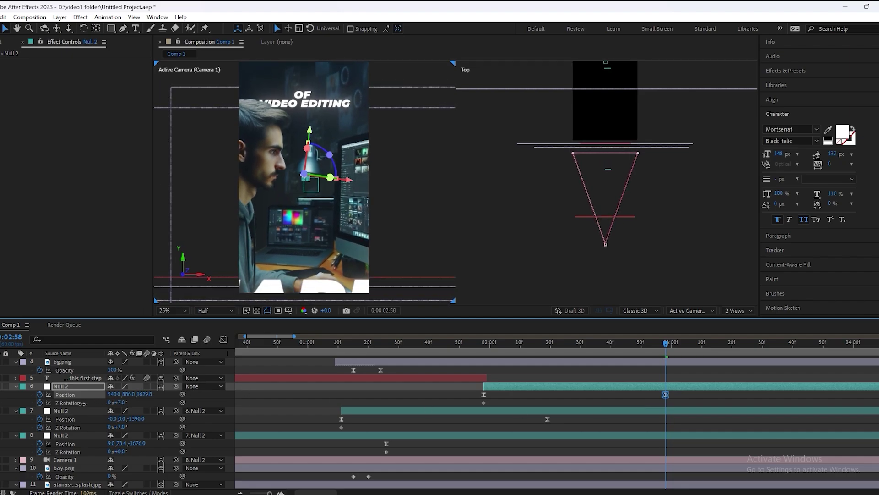
{"action": "scroll", "coordinate": [659, 382], "scroll_direction": "up", "scroll_amount": 5}
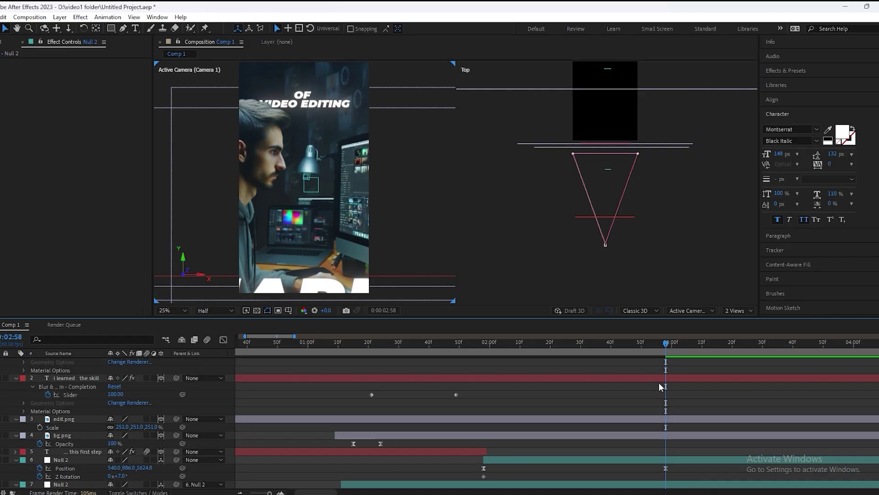
{"action": "left_click", "coordinate": [666, 361]}
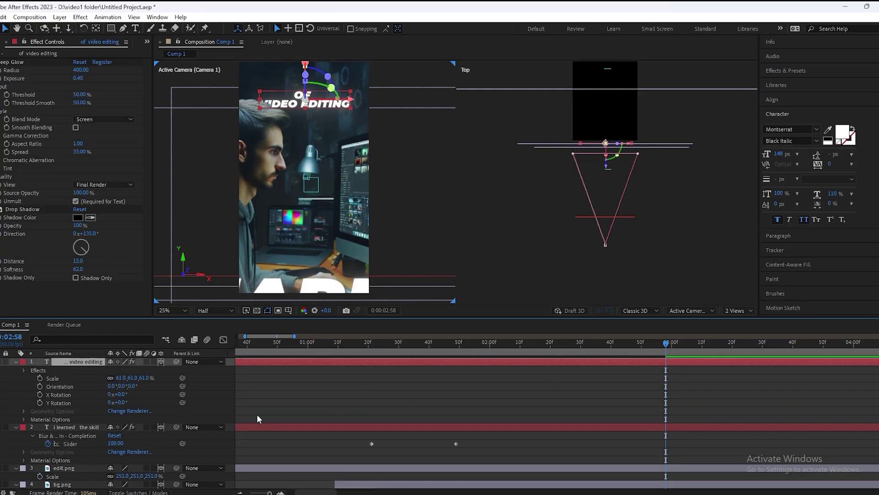
{"action": "key", "text": "t"}
{"action": "left_click", "coordinate": [40, 370]}
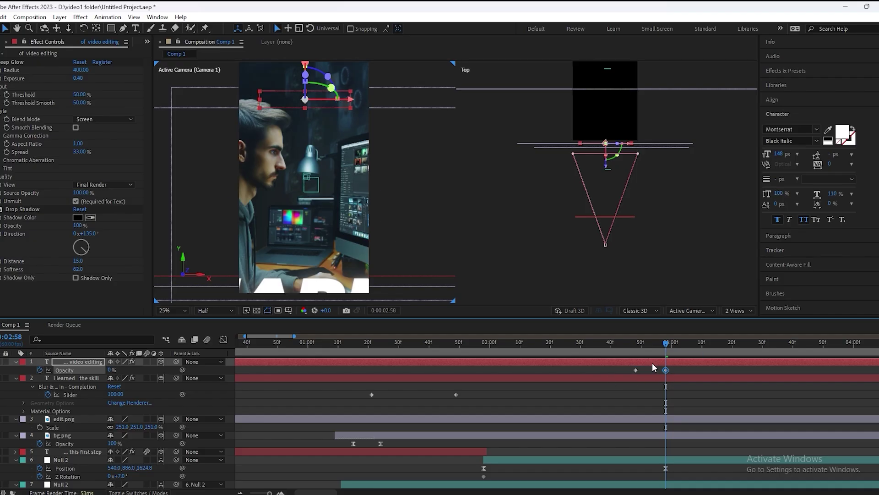
{"action": "key", "text": "ctrl+z"}
{"action": "key", "text": "ctrl+z"}
{"action": "key", "text": "ctrl+z"}
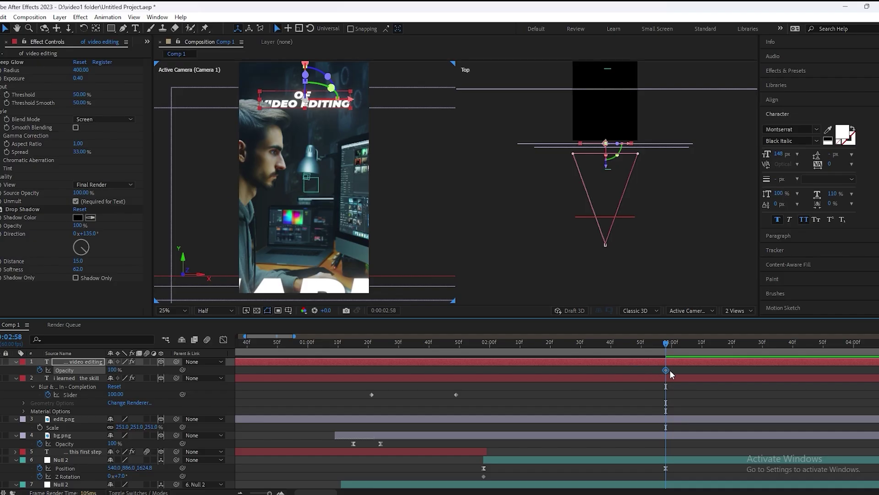
- Keyframe the "i learned the skill" text's opacity from 100% down to 0%, ending at 0:02:58, and save the project
{"action": "left_click", "coordinate": [667, 378]}
{"action": "key", "text": "alt+shift+t"}
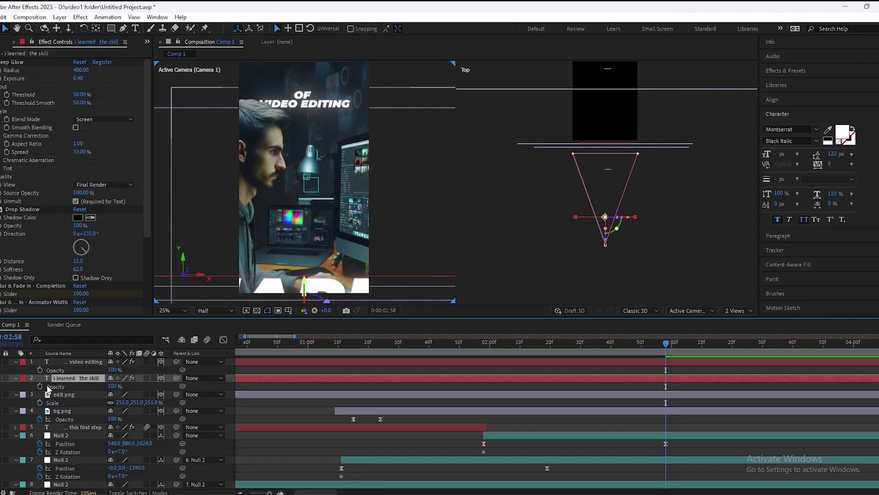
{"action": "left_click_drag", "start_coordinate": [666, 386], "coordinate": [646, 387]}
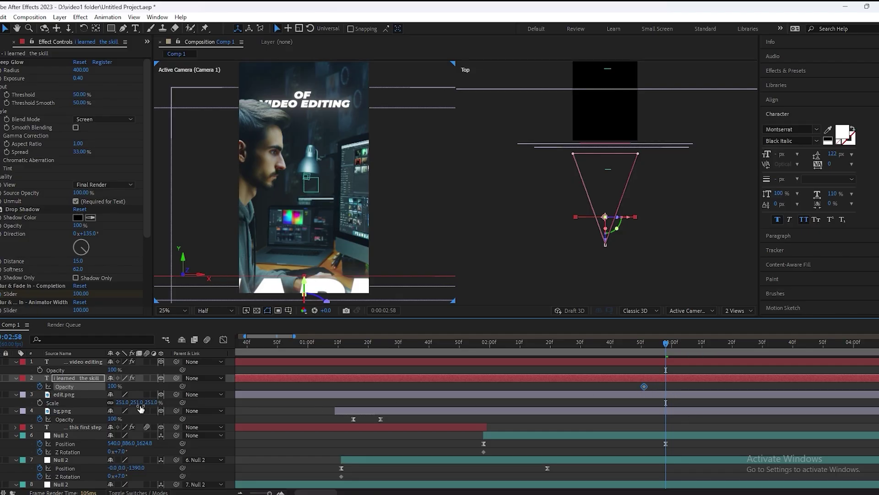
{"action": "left_click_drag", "start_coordinate": [112, 386], "coordinate": [65, 387]}
{"action": "left_click", "coordinate": [672, 385]}
{"action": "left_click_drag", "start_coordinate": [648, 387], "coordinate": [646, 388]}
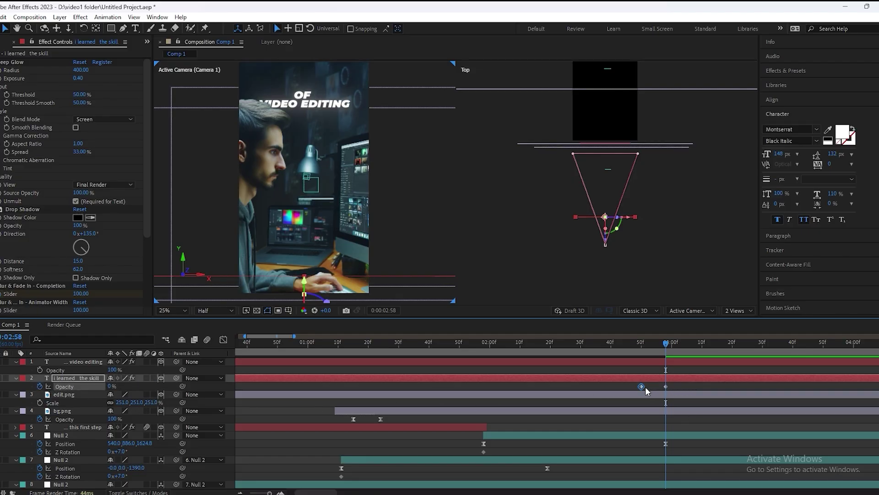
{"action": "mouse_move", "coordinate": [661, 345]}
{"action": "left_mouse_down"}
{"action": "mouse_move", "coordinate": [498, 362]}
{"action": "mouse_move", "coordinate": [664, 355]}
{"action": "left_mouse_up"}
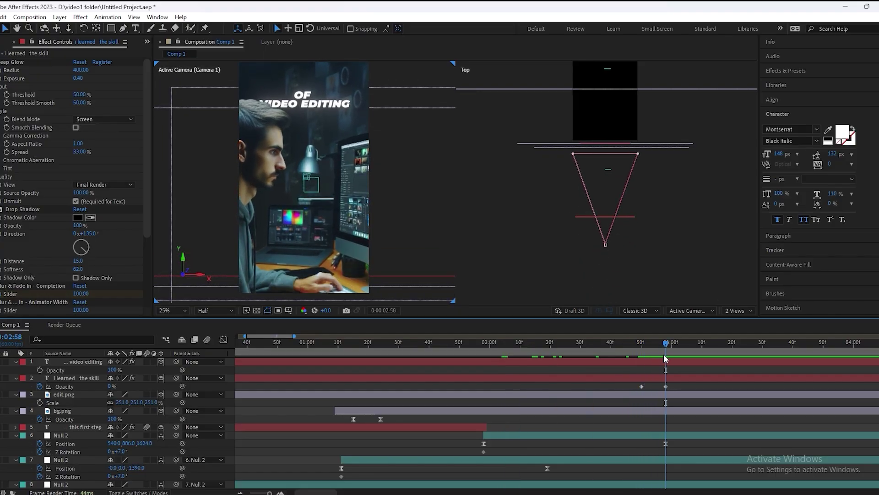
{"action": "scroll", "coordinate": [673, 453], "scroll_direction": "down", "scroll_amount": 3}
{"action": "scroll", "coordinate": [672, 428], "scroll_direction": "up", "scroll_amount": 3}
{"action": "key", "text": "ctrl+s"}
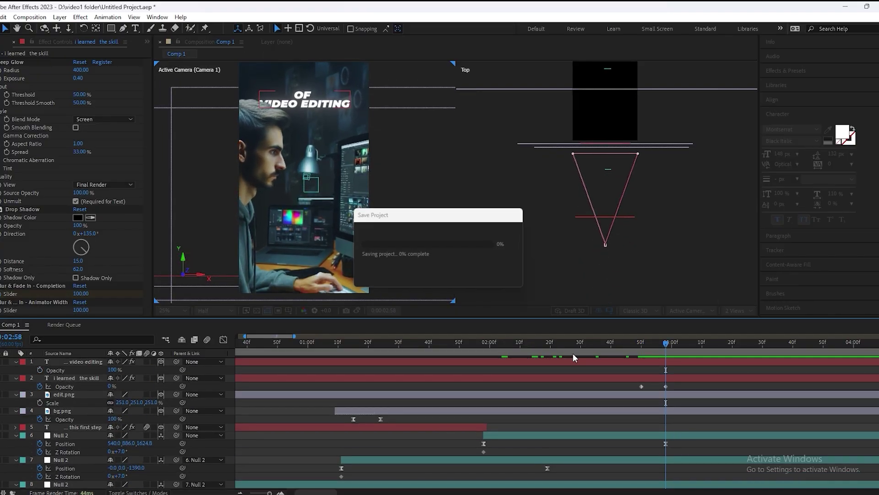
- Scale the "of video editing" text to 68% and raise it slightly above the man's head
{"action": "left_click", "coordinate": [82, 362]}
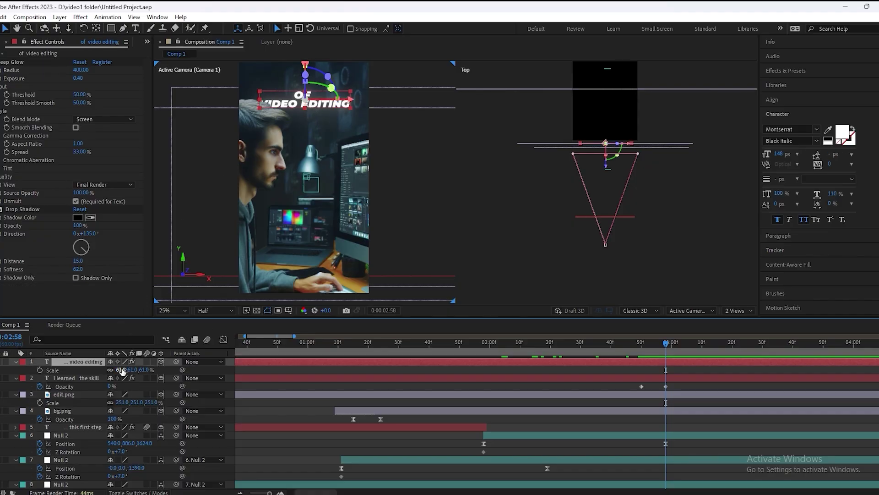
{"action": "left_click_drag", "start_coordinate": [122, 371], "coordinate": [128, 371]}
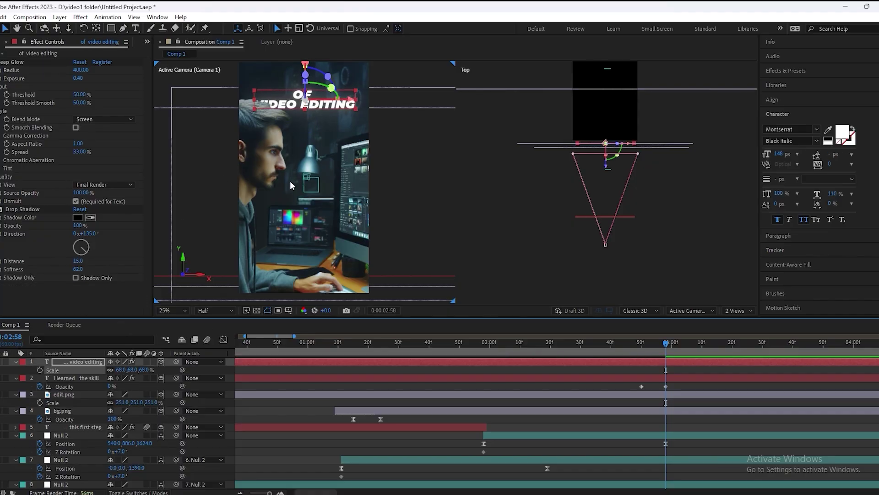
{"action": "scroll", "coordinate": [302, 180], "scroll_direction": "down", "scroll_amount": 1}
{"action": "scroll", "coordinate": [304, 121], "scroll_direction": "up", "scroll_amount": 1}
{"action": "left_click_drag", "start_coordinate": [305, 106], "coordinate": [307, 107]}
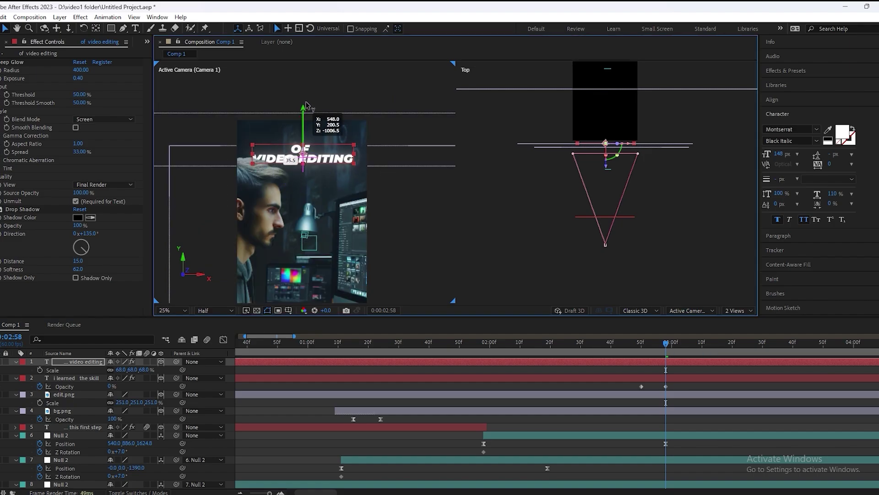
{"action": "left_click", "coordinate": [603, 373]}
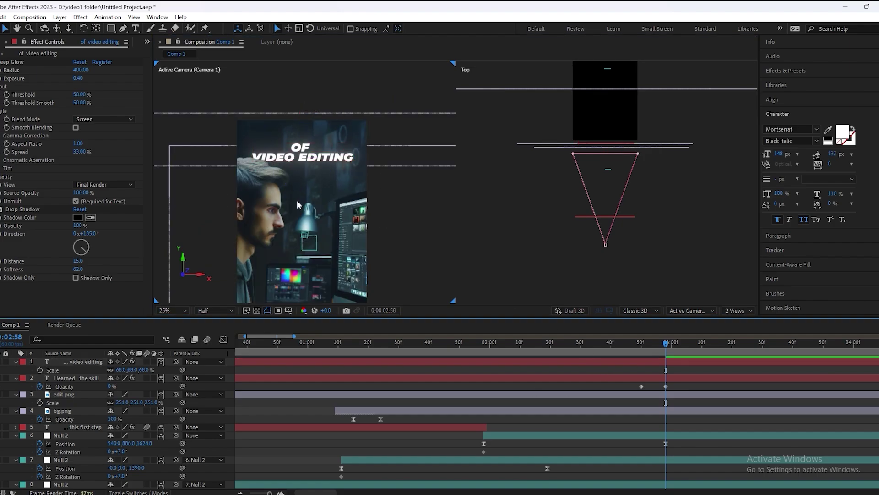
- Apply Animation Composer's Overshoot Position & Scale Characters preset, Top variant, as an In animation on the "of video editing" text
{"action": "left_click", "coordinate": [81, 361]}
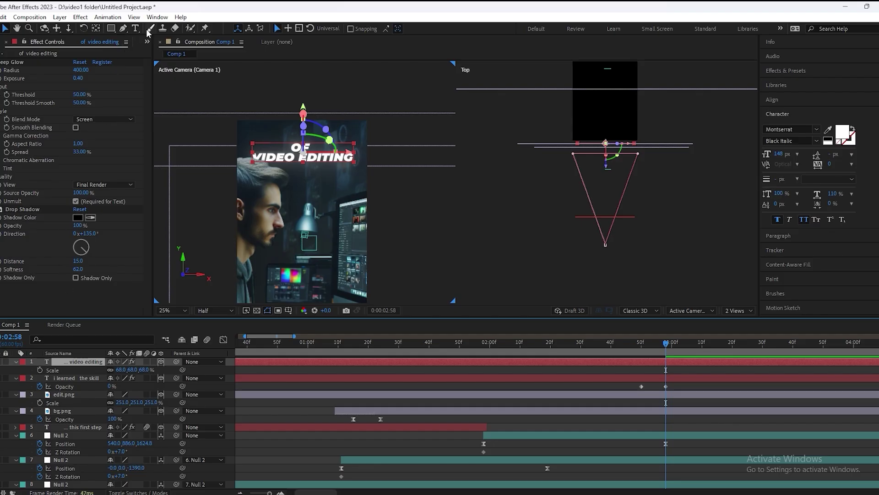
{"action": "left_click", "coordinate": [158, 17]}
{"action": "left_click", "coordinate": [206, 124]}
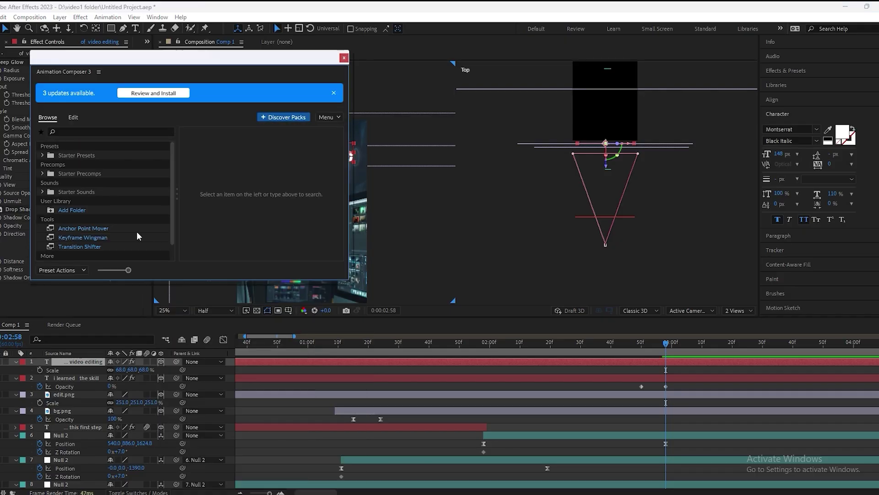
{"action": "left_click", "coordinate": [42, 155]}
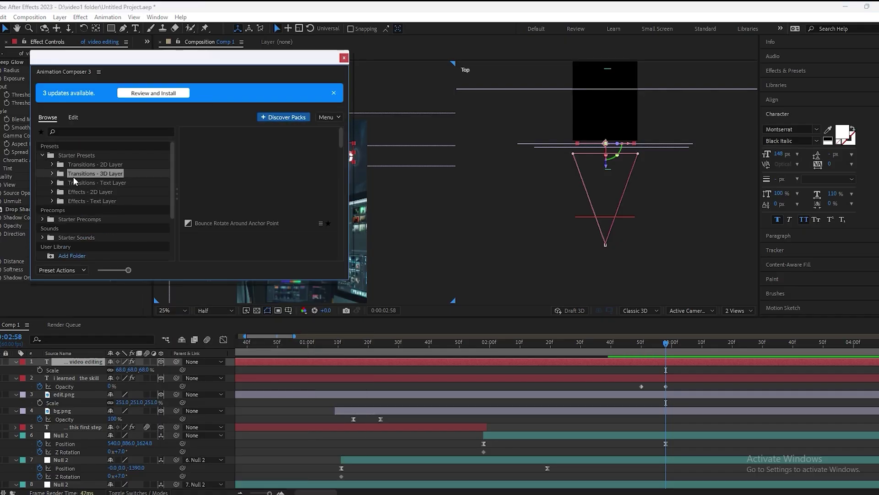
{"action": "left_click", "coordinate": [89, 182]}
{"action": "left_click", "coordinate": [52, 182]}
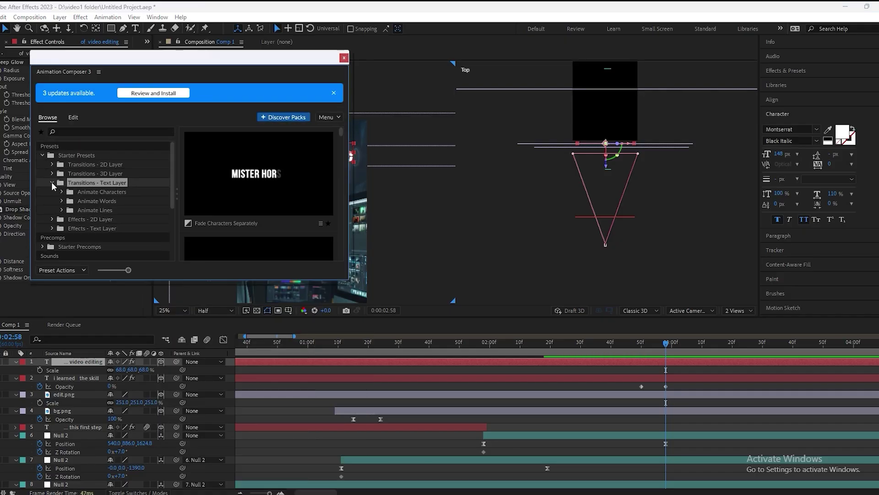
{"action": "left_click", "coordinate": [117, 228]}
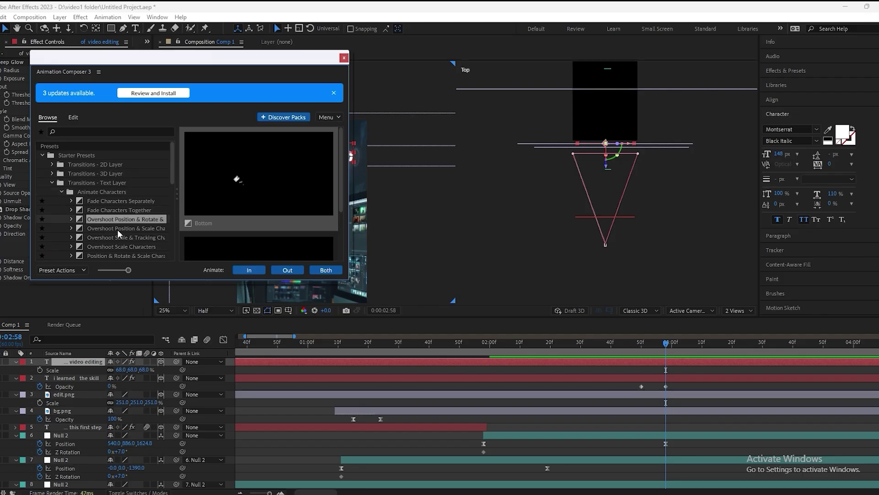
{"action": "scroll", "coordinate": [220, 239], "scroll_direction": "down", "scroll_amount": 2}
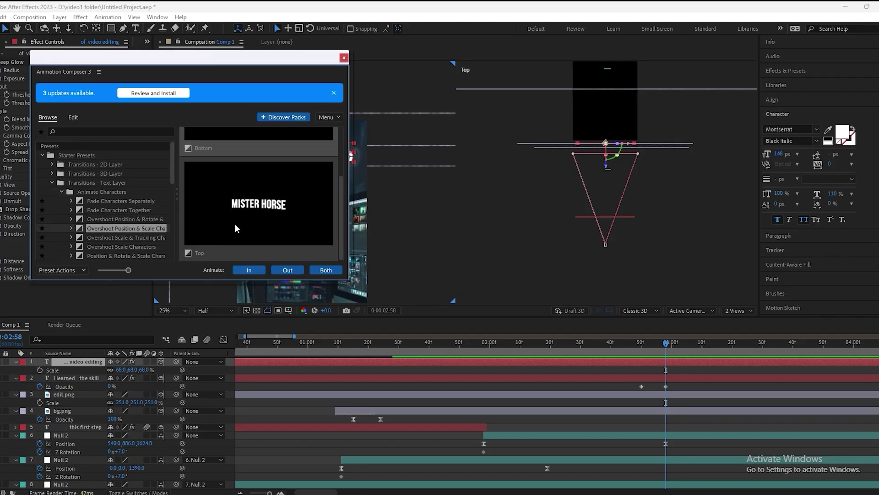
{"action": "left_click", "coordinate": [257, 269]}
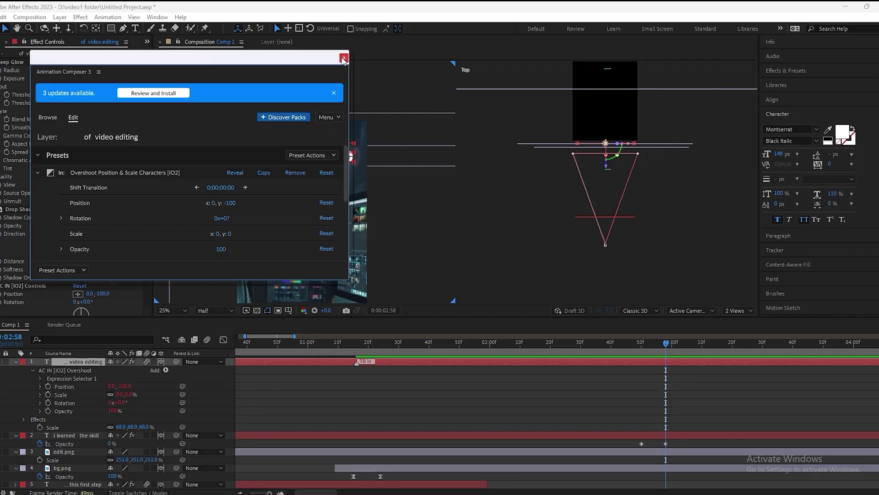
{"action": "left_click", "coordinate": [343, 59]}
- Retime the "of video editing" layer and its transition marker so the entrance plays around 0:02:58, fit the composition view, and save
{"action": "scroll", "coordinate": [461, 388], "scroll_direction": "down", "scroll_amount": 2}
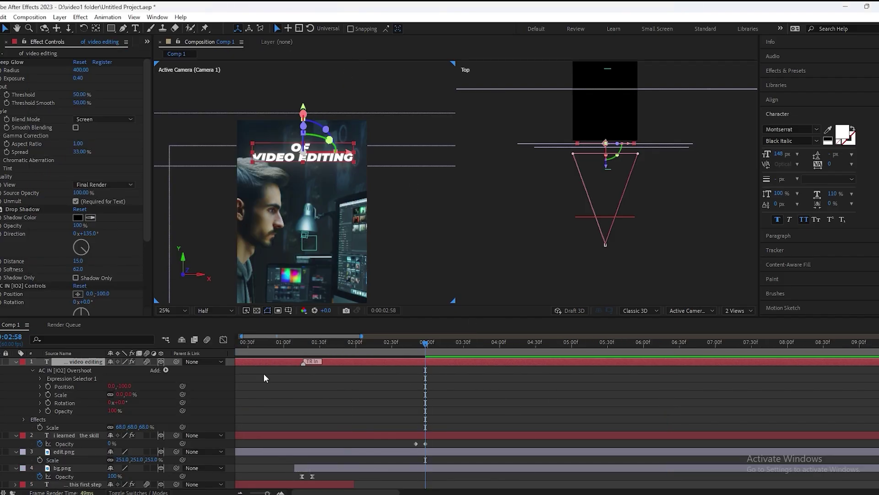
{"action": "scroll", "coordinate": [375, 374], "scroll_direction": "up", "scroll_amount": 3}
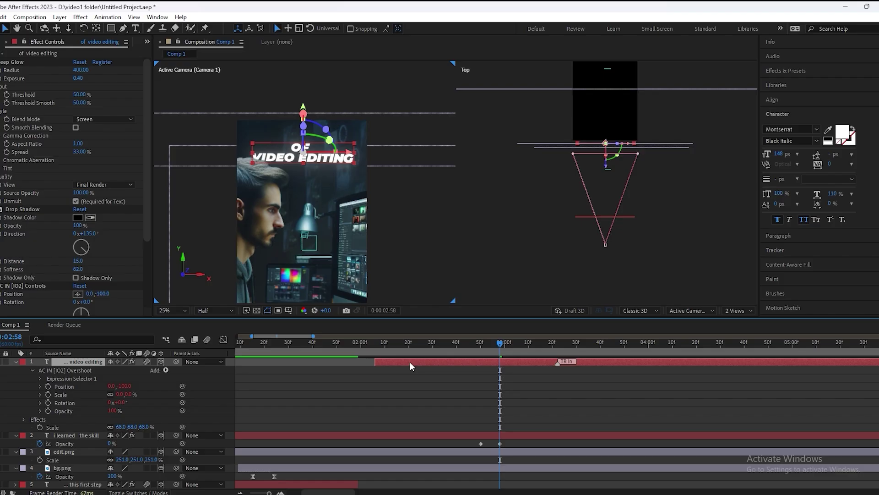
{"action": "left_click_drag", "start_coordinate": [449, 362], "coordinate": [474, 365]}
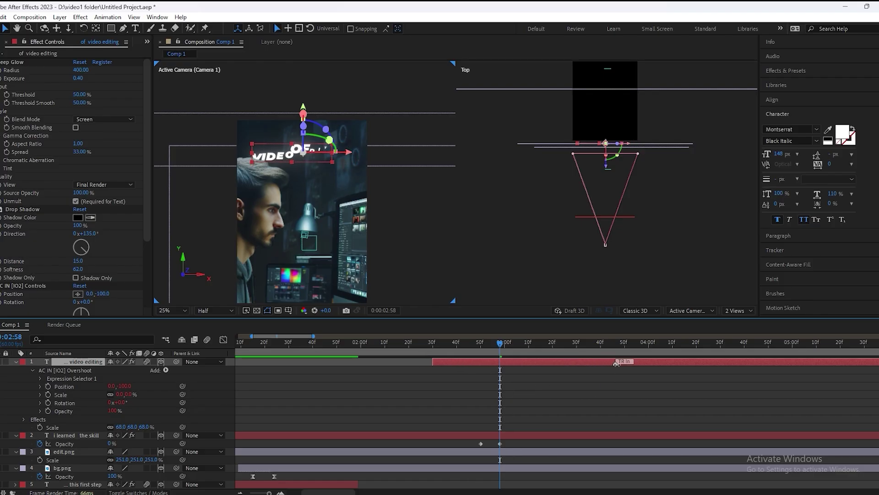
{"action": "left_click_drag", "start_coordinate": [557, 369], "coordinate": [535, 369]}
{"action": "mouse_move", "coordinate": [472, 362]}
{"action": "left_mouse_down"}
{"action": "mouse_move", "coordinate": [435, 348]}
{"action": "mouse_move", "coordinate": [512, 358]}
{"action": "mouse_move", "coordinate": [253, 348]}
{"action": "left_mouse_up"}
{"action": "left_click", "coordinate": [180, 310]}
{"action": "left_click", "coordinate": [182, 322]}
{"action": "left_click", "coordinate": [576, 398]}
{"action": "left_click", "coordinate": [454, 350]}
{"action": "key", "text": "ctrl+s"}
- Preview the second scene's camera move together with the "of video editing" text entrance
{"action": "scroll", "coordinate": [303, 388], "scroll_direction": "down", "scroll_amount": 1}
{"action": "scroll", "coordinate": [298, 386], "scroll_direction": "down", "scroll_amount": 3}
{"action": "scroll", "coordinate": [254, 392], "scroll_direction": "up", "scroll_amount": 3}
{"action": "key", "text": "space"}
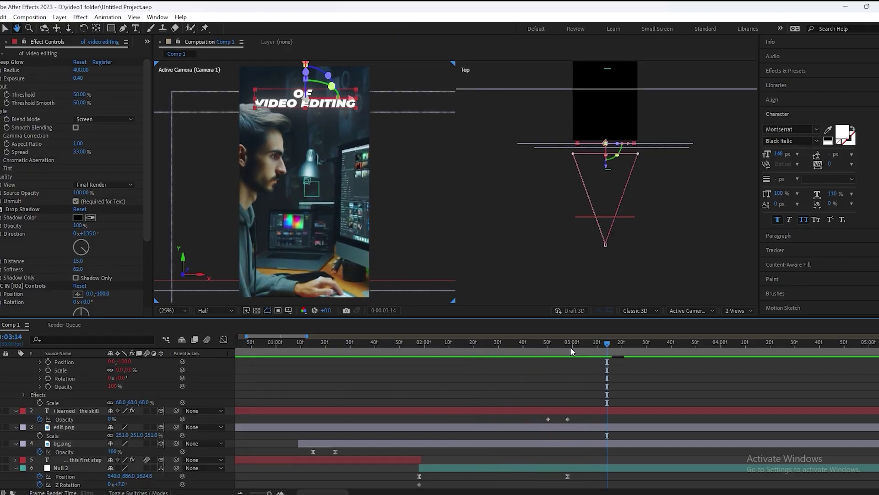
{"action": "left_click_drag", "start_coordinate": [570, 347], "coordinate": [362, 348]}
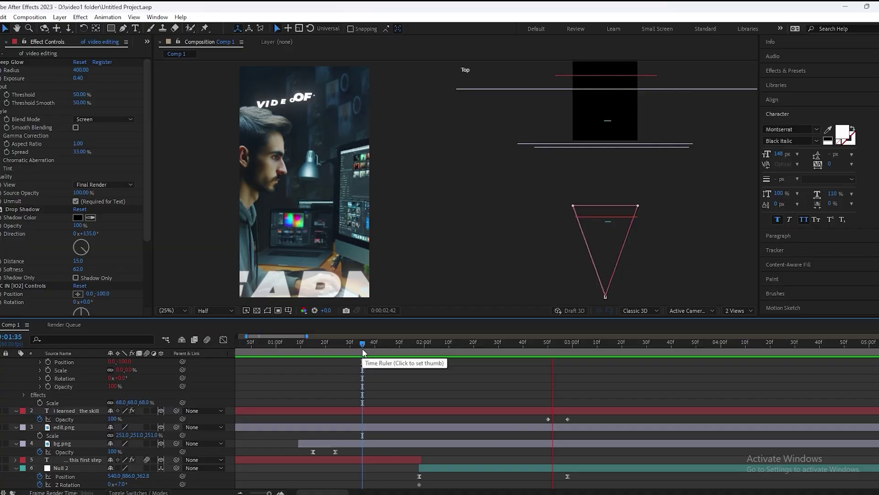
{"action": "key", "text": "space"}
{"action": "scroll", "coordinate": [591, 383], "scroll_direction": "up", "scroll_amount": 1}
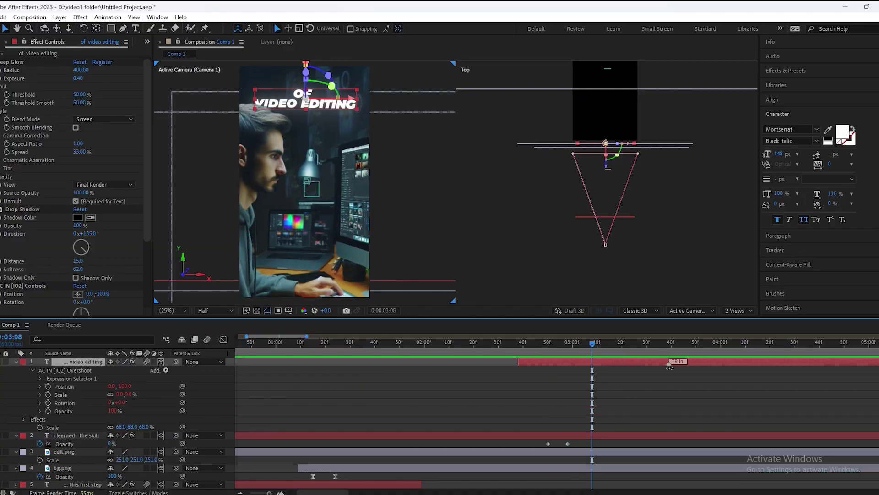
{"action": "left_click_drag", "start_coordinate": [592, 343], "coordinate": [297, 346]}
{"action": "key", "text": "space"}
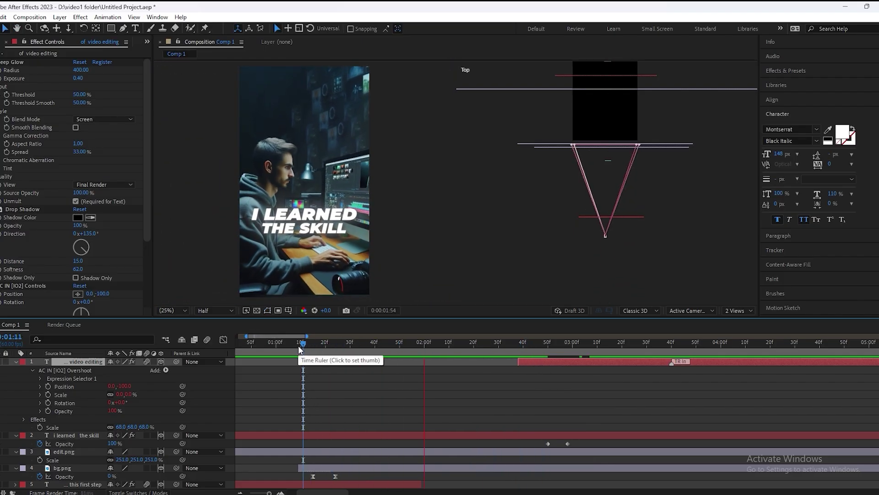
{"action": "key", "text": "space"}
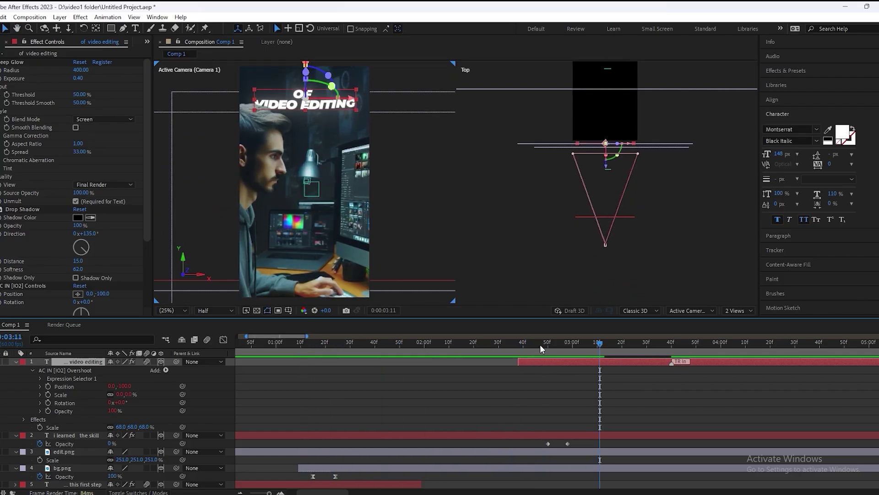
{"action": "left_click", "coordinate": [390, 345]}
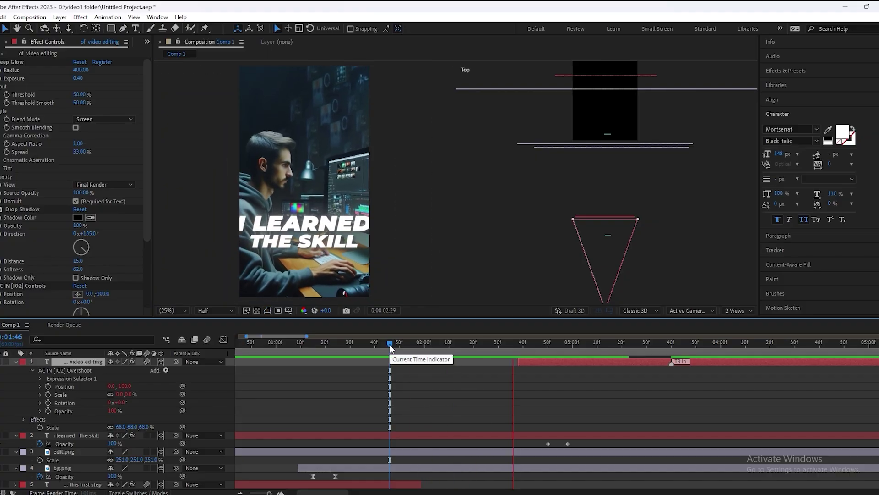
{"action": "key", "text": "space"}
{"action": "key", "text": "space"}
- Delay the top null's final position keyframe to about 0:03:04, preview the camera move, and save the project
{"action": "scroll", "coordinate": [608, 424], "scroll_direction": "down", "scroll_amount": 5}
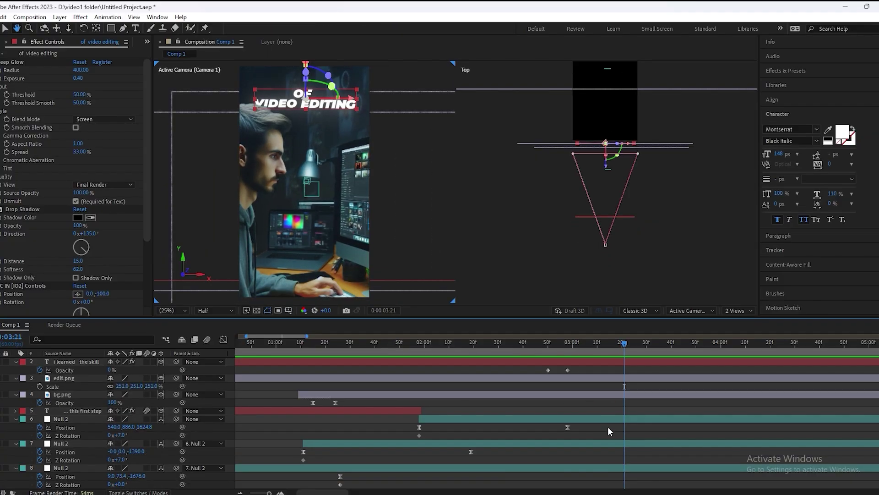
{"action": "left_click_drag", "start_coordinate": [567, 385], "coordinate": [583, 386]}
{"action": "left_click_drag", "start_coordinate": [441, 349], "coordinate": [271, 355]}
{"action": "key", "text": "space"}
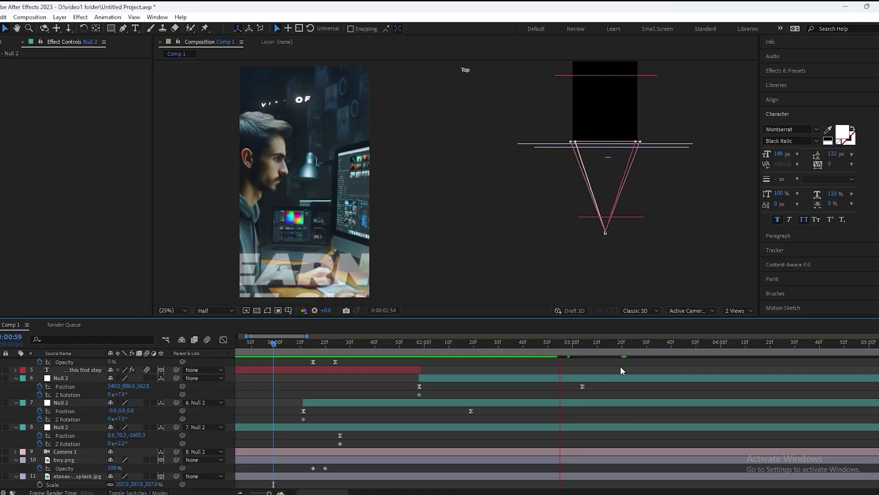
{"action": "key", "text": "space"}
{"action": "left_click", "coordinate": [421, 353]}
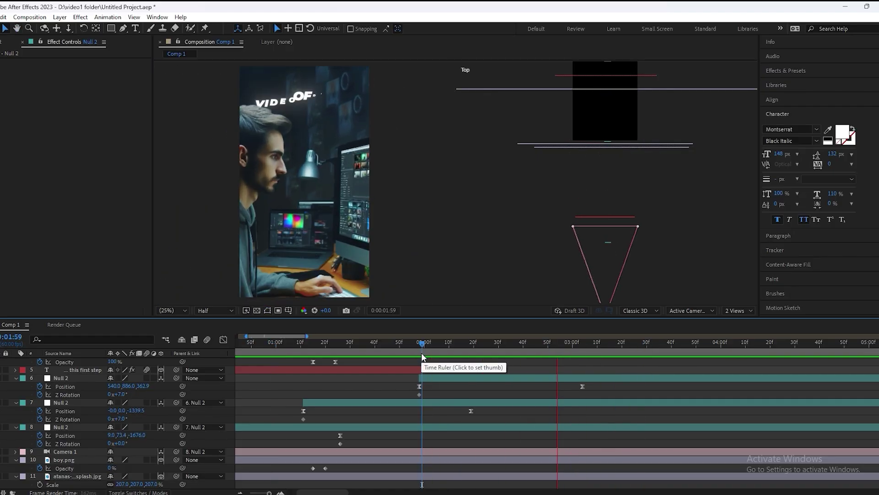
{"action": "key", "text": "space"}
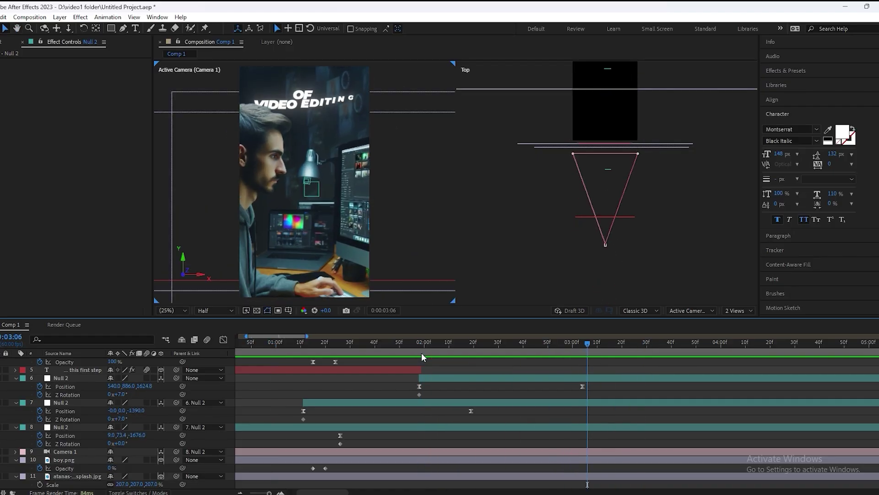
{"action": "key", "text": "ctrl+s"}
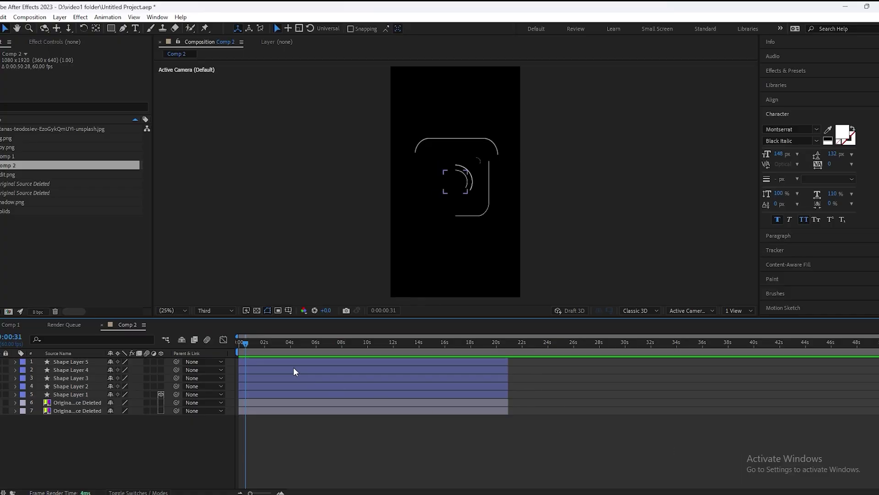
- Scrub through the shape-layer icon animation in Comp 2, return to Comp 1, and save the project
{"action": "left_click_drag", "start_coordinate": [246, 342], "coordinate": [256, 332]}
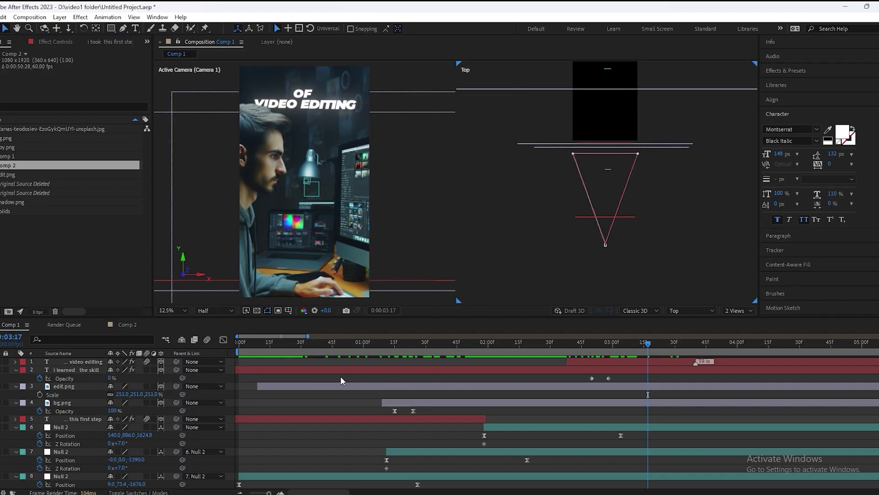
{"action": "key", "text": "ctrl+s"}
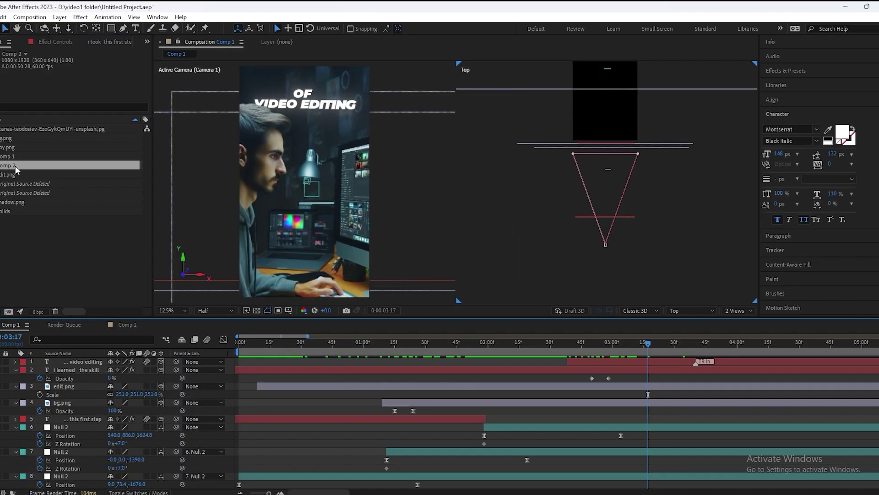
- Add Comp 2 to Comp 1 as the topmost layer and apply the Fill effect to it
{"action": "left_click_drag", "start_coordinate": [15, 166], "coordinate": [87, 363]}
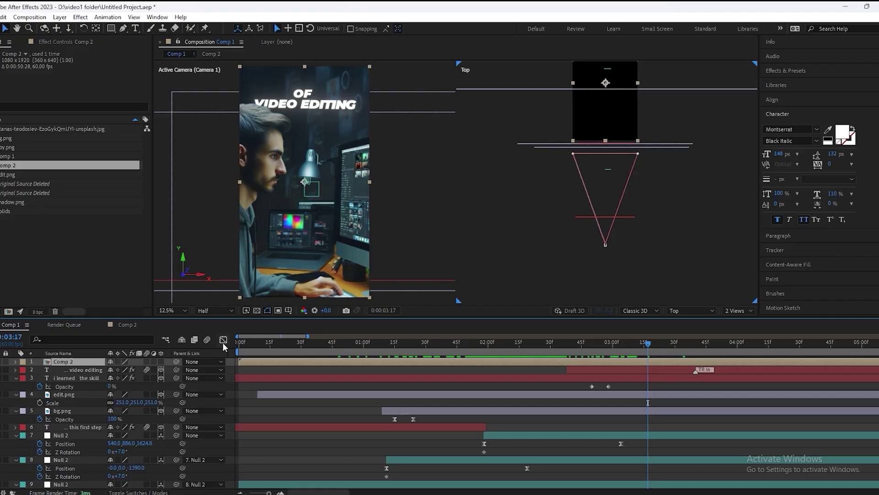
{"action": "key", "text": "ctrl+space"}
{"action": "type", "text": "fill"}
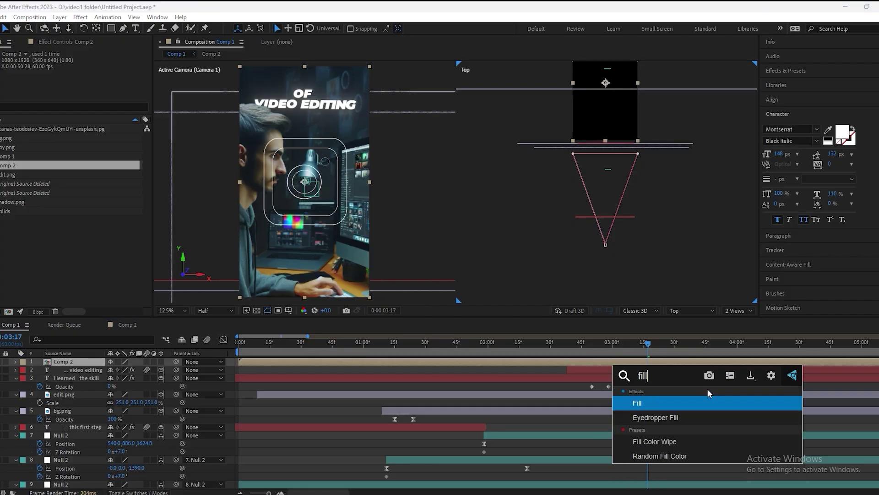
{"action": "key", "text": "Return"}
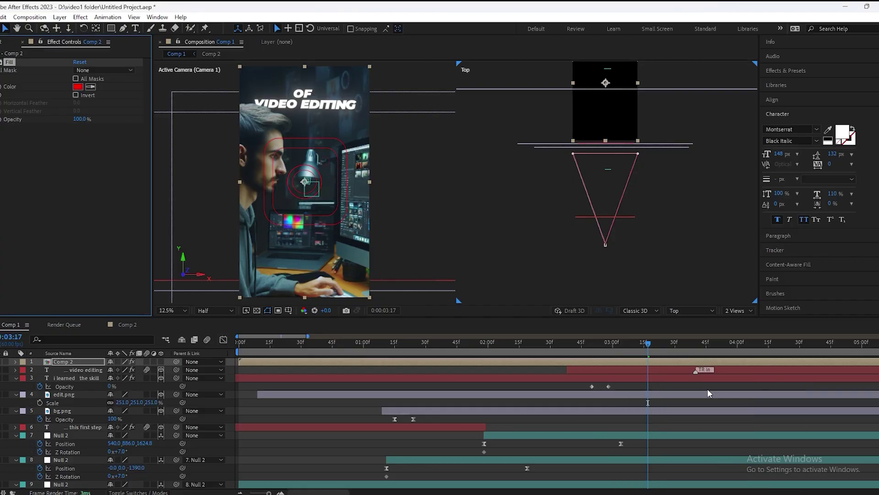
- Set the Fill color of the Comp 2 layer to the bright blue 0048FF
{"action": "left_click", "coordinate": [77, 87]}
{"action": "left_click_drag", "start_coordinate": [814, 309], "coordinate": [813, 299]}
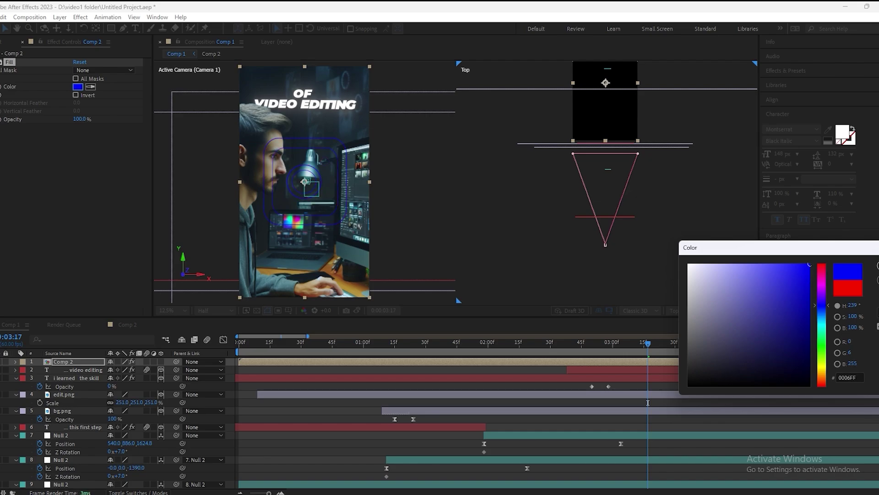
{"action": "key", "text": "Return"}
{"action": "left_click", "coordinate": [78, 86]}
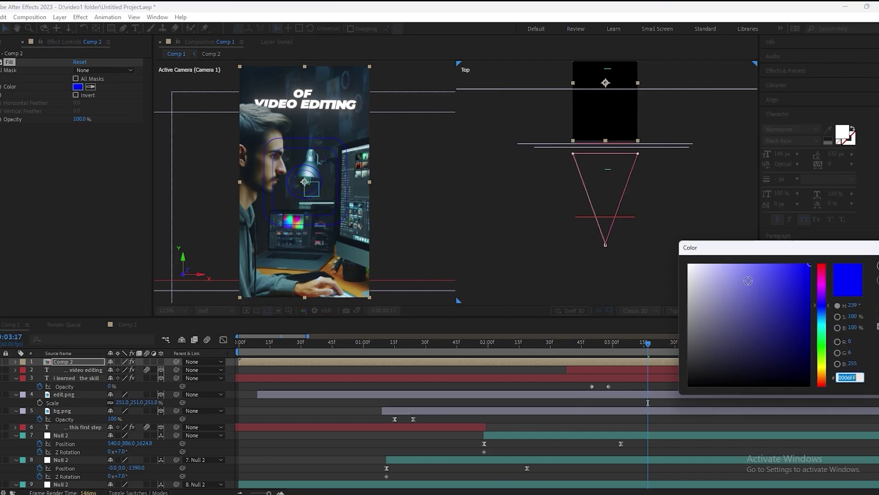
{"action": "mouse_move", "coordinate": [794, 284]}
{"action": "left_mouse_down"}
{"action": "mouse_move", "coordinate": [796, 294]}
{"action": "mouse_move", "coordinate": [823, 296]}
{"action": "mouse_move", "coordinate": [822, 312]}
{"action": "left_mouse_up"}
{"action": "left_click", "coordinate": [799, 288]}
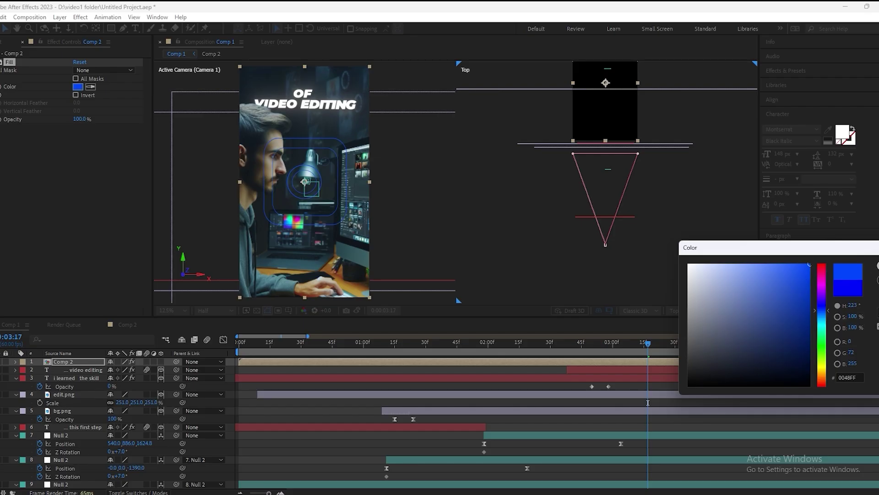
{"action": "key", "text": "Return"}
- Apply Deep Glow to Comp 2 with Unmult enabled, radius 400 and exposure 0.4, and save the project
{"action": "left_click", "coordinate": [80, 361]}
{"action": "key", "text": "ctrl+space"}
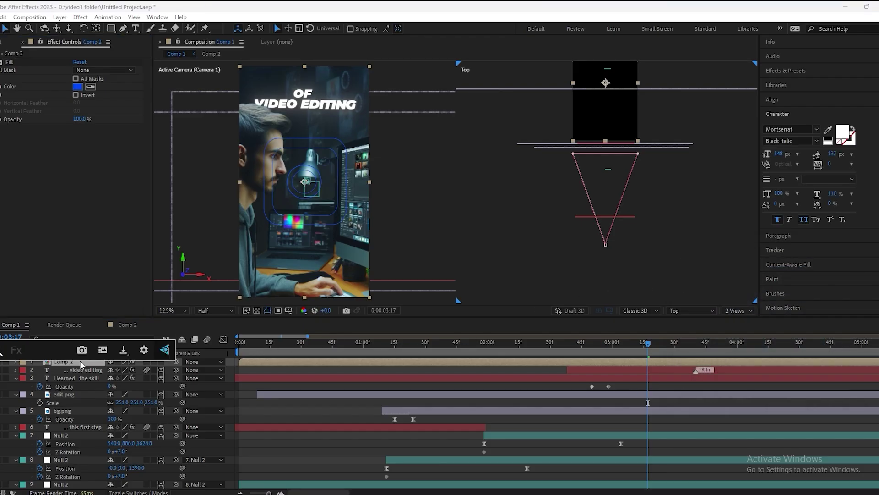
{"action": "type", "text": "deep"}
{"action": "left_click", "coordinate": [65, 375]}
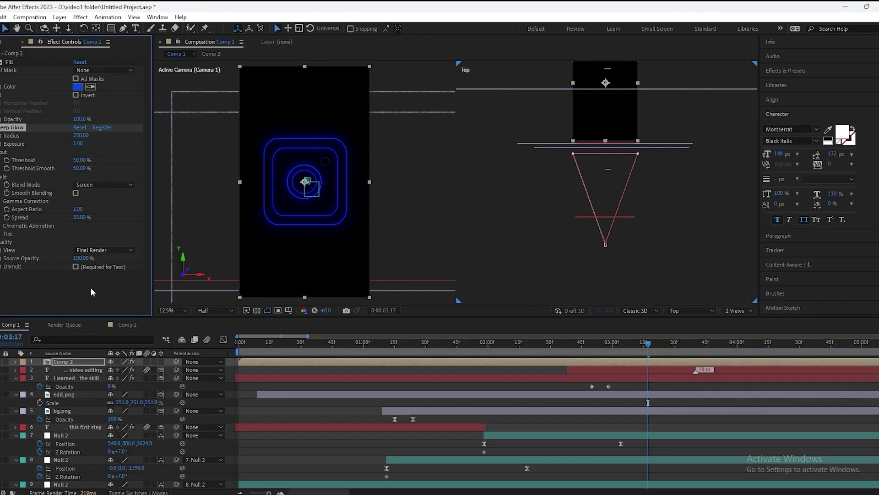
{"action": "left_click", "coordinate": [76, 267]}
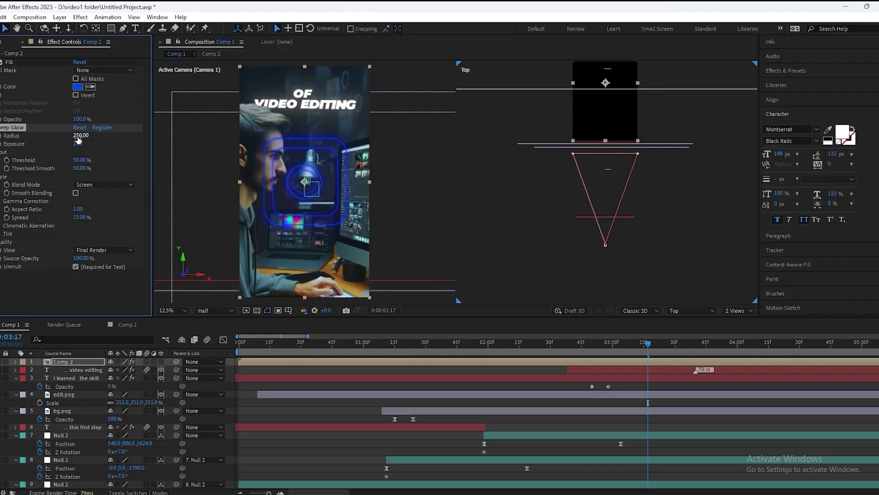
{"action": "key", "text": "Return"}
{"action": "left_click", "coordinate": [80, 144]}
{"action": "type", "text": "0.4"}
{"action": "key", "text": "Return"}
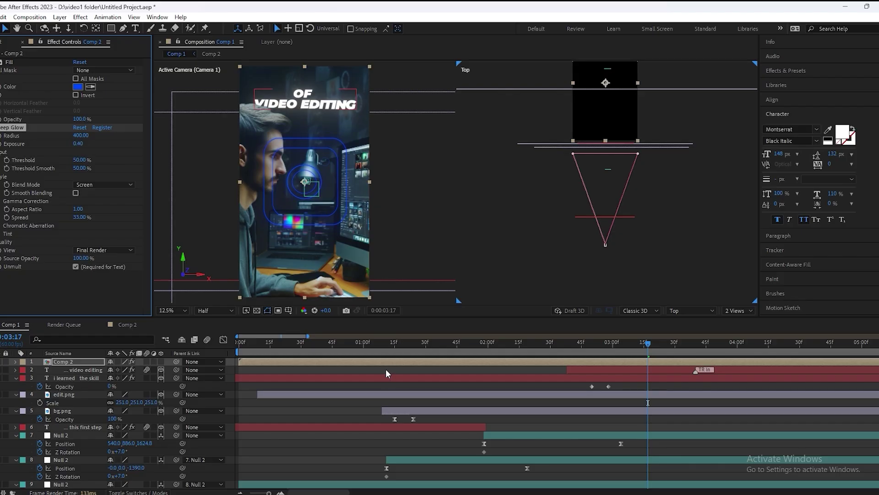
{"action": "left_click", "coordinate": [386, 370]}
{"action": "key", "text": "ctrl+s"}
- Reveal Comp 2's scale, move the layer directly below boy.png in the layer stack, and make it a 3D layer
{"action": "key", "text": "s"}
{"action": "left_click", "coordinate": [84, 362]}
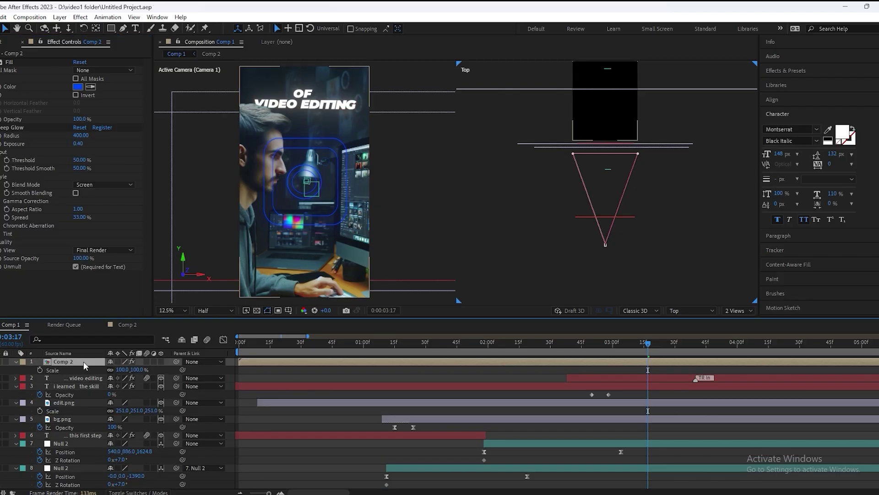
{"action": "left_click_drag", "start_coordinate": [84, 362], "coordinate": [79, 462]}
{"action": "scroll", "coordinate": [77, 476], "scroll_direction": "down", "scroll_amount": 3}
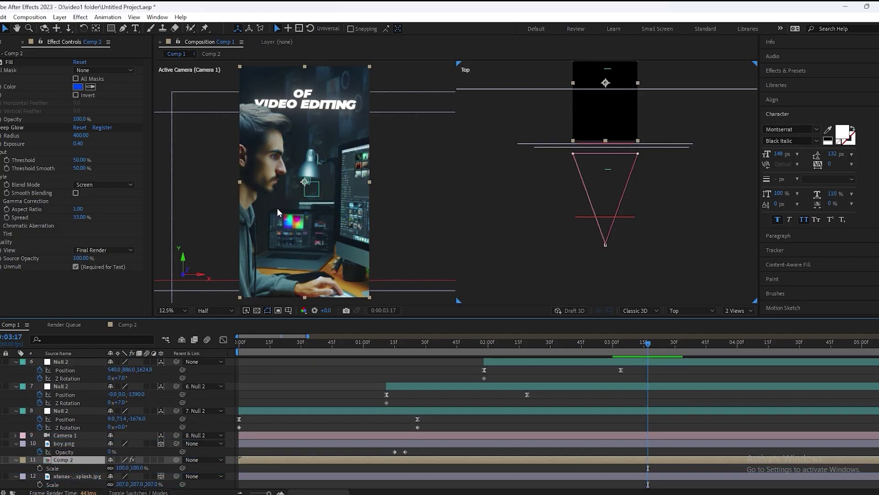
{"action": "left_click", "coordinate": [161, 460]}
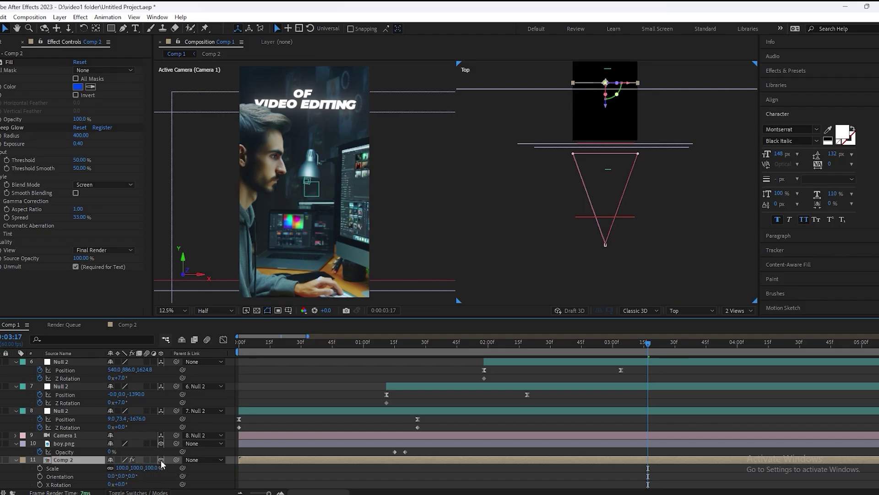
- Bring Comp 2 forward in depth, place it behind the "of video editing" title above the man's head, and scale it to 87%
{"action": "left_click_drag", "start_coordinate": [614, 105], "coordinate": [609, 174]}
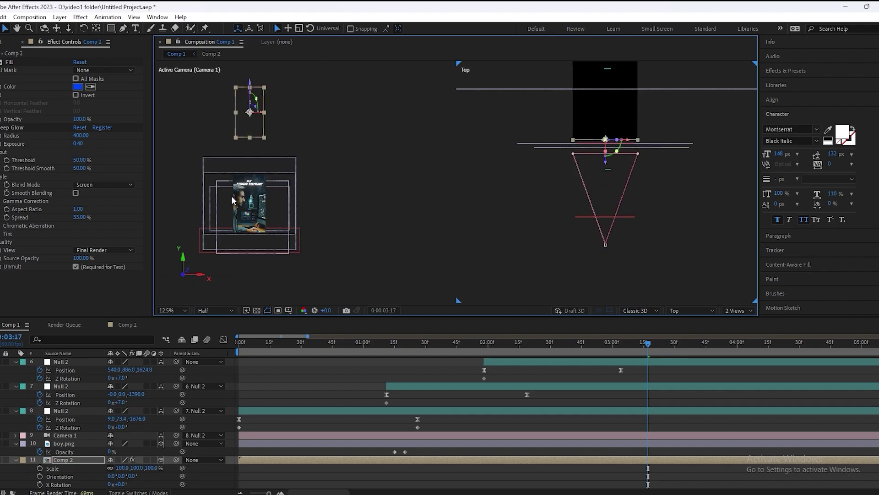
{"action": "left_click_drag", "start_coordinate": [248, 115], "coordinate": [247, 194]}
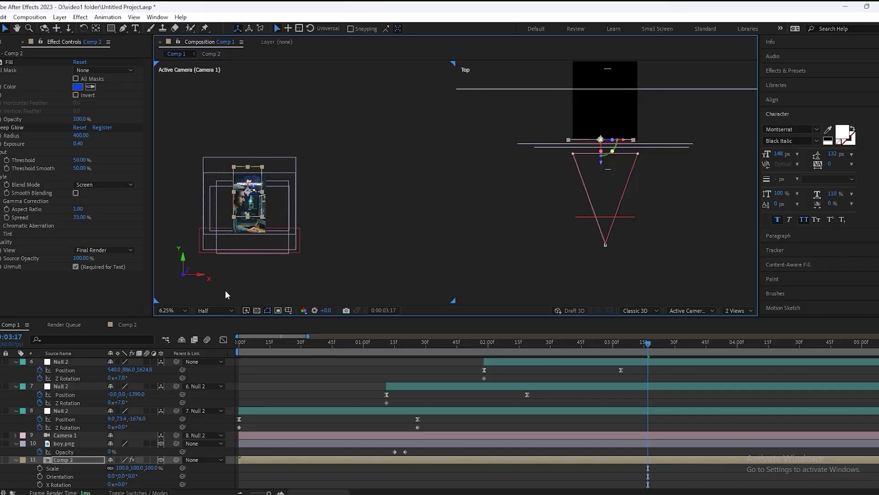
{"action": "left_click", "coordinate": [166, 312]}
{"action": "left_click", "coordinate": [170, 320]}
{"action": "left_click_drag", "start_coordinate": [316, 143], "coordinate": [324, 118]}
{"action": "left_click_drag", "start_coordinate": [123, 470], "coordinate": [113, 471]}
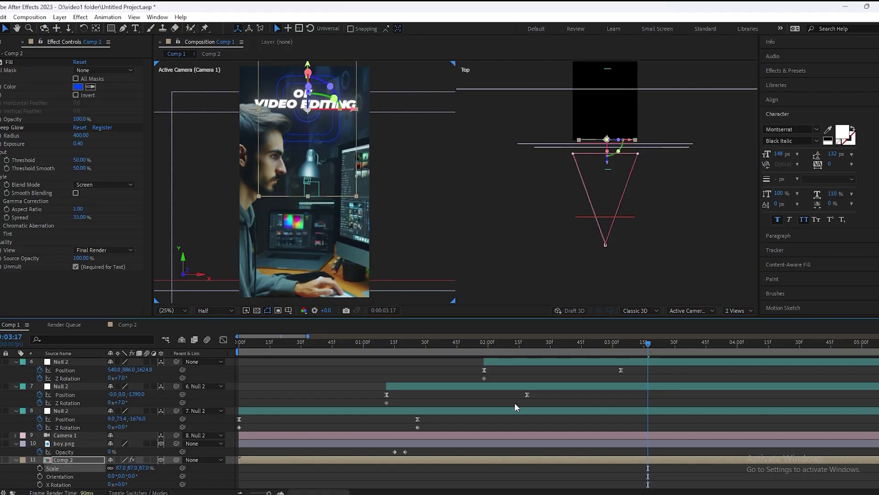
- Shift the Comp 2 layer in time so that it starts at about 0:02:31, and check its animation against the title
{"action": "scroll", "coordinate": [356, 444], "scroll_direction": "down", "scroll_amount": 5}
{"action": "scroll", "coordinate": [243, 467], "scroll_direction": "up", "scroll_amount": 3}
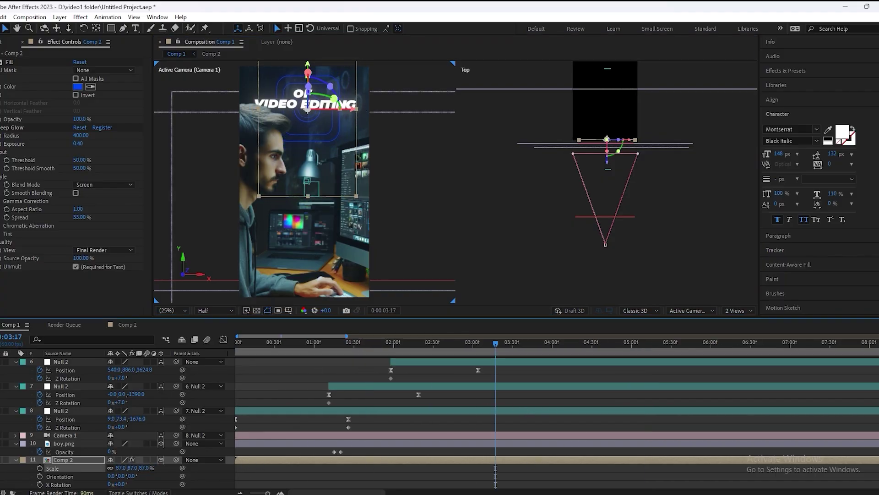
{"action": "left_click_drag", "start_coordinate": [364, 493], "coordinate": [362, 493]}
{"action": "left_click_drag", "start_coordinate": [251, 463], "coordinate": [451, 467]}
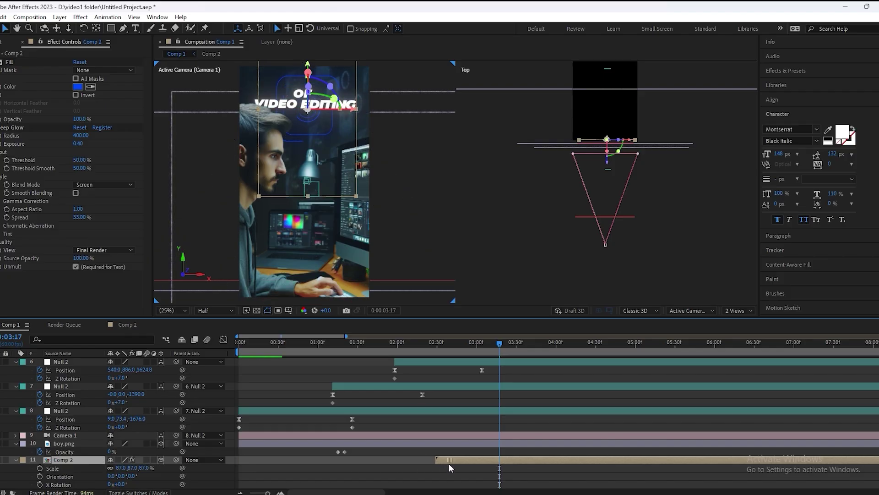
{"action": "left_click_drag", "start_coordinate": [501, 349], "coordinate": [477, 350]}
{"action": "left_click_drag", "start_coordinate": [458, 461], "coordinate": [459, 463]}
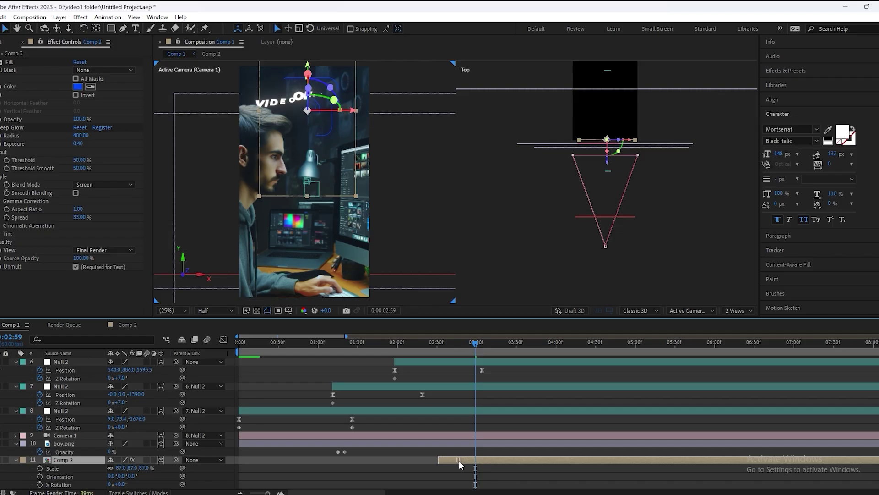
- Preview the camera move into the desk scene from about 0:01:23, checking the icon animation against the title entrance
{"action": "left_click_drag", "start_coordinate": [479, 351], "coordinate": [349, 354]}
{"action": "key", "text": "space"}
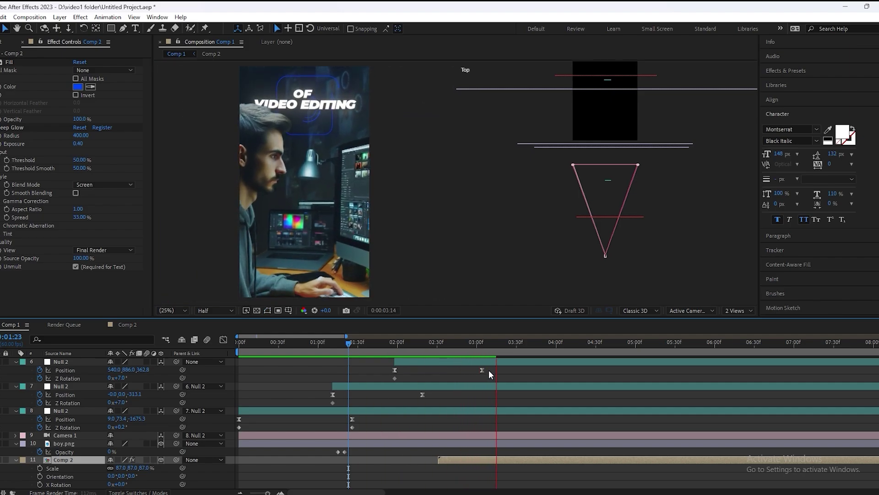
{"action": "left_click_drag", "start_coordinate": [499, 348], "coordinate": [349, 354]}
{"action": "key", "text": "space"}
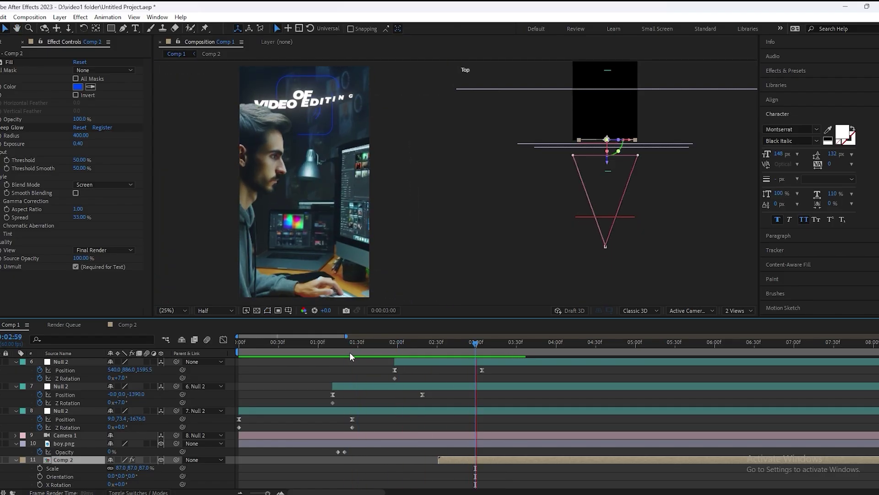
{"action": "left_click", "coordinate": [323, 355]}
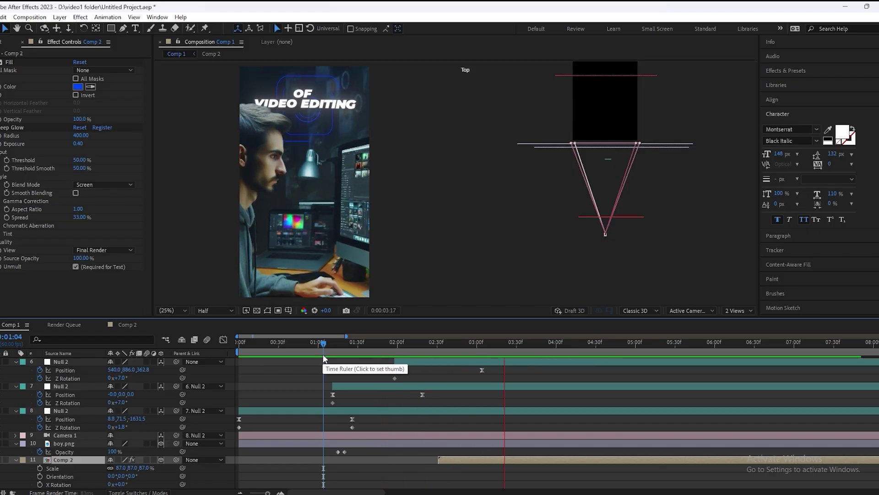
{"action": "key", "text": "space"}
- Play back Comp 1 from the start to review both scenes with their titles and the glowing icon
{"action": "left_click_drag", "start_coordinate": [540, 346], "coordinate": [299, 363]}
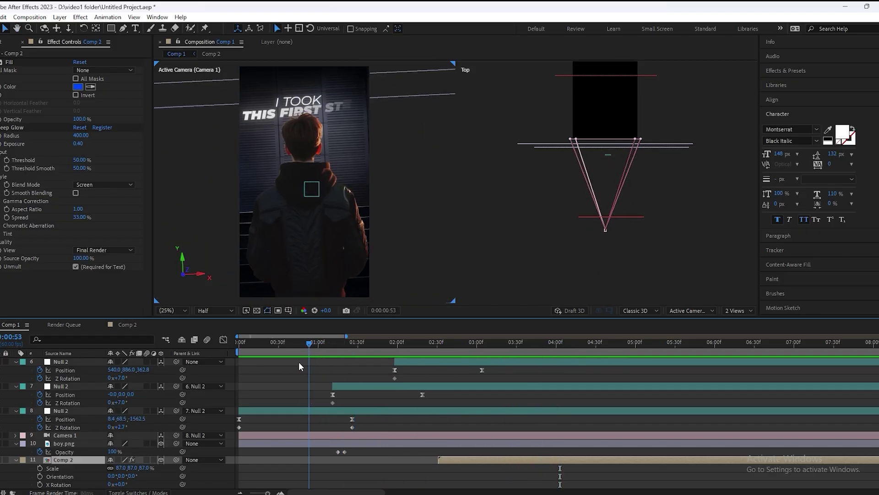
{"action": "key", "text": "space"}
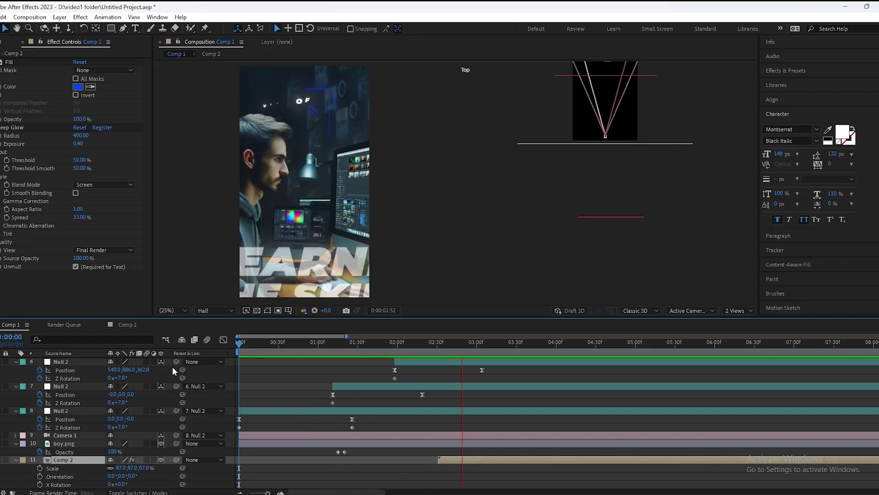
{"action": "key", "text": "space"}
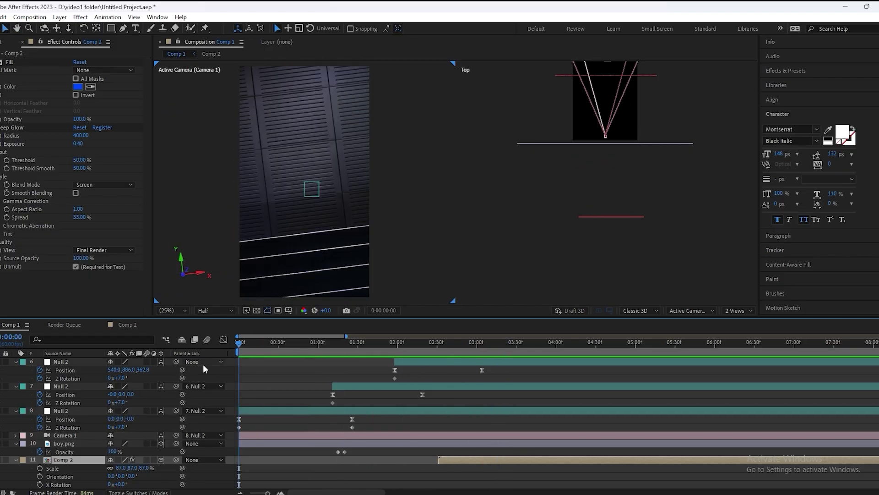
{"action": "key", "text": "space"}
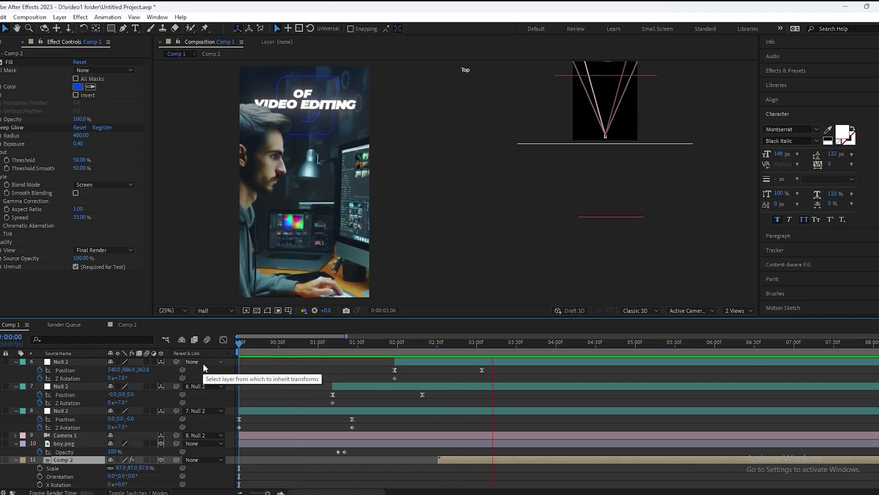
{"action": "left_click", "coordinate": [551, 349]}
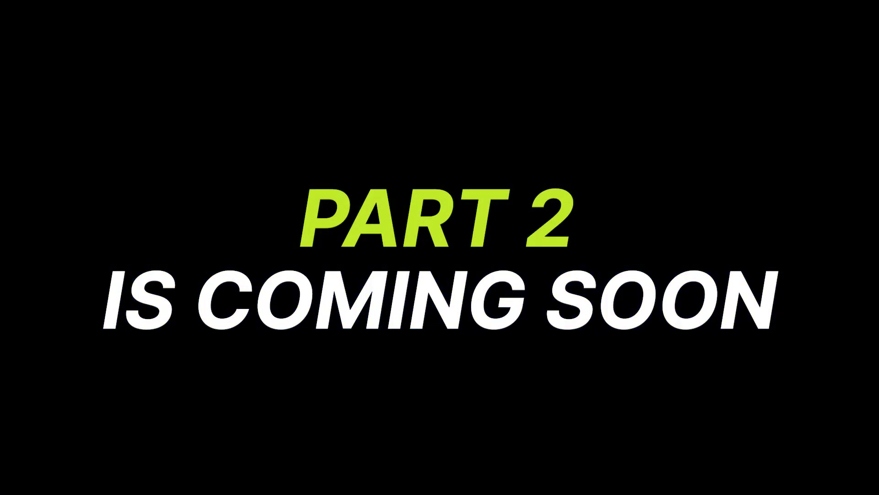